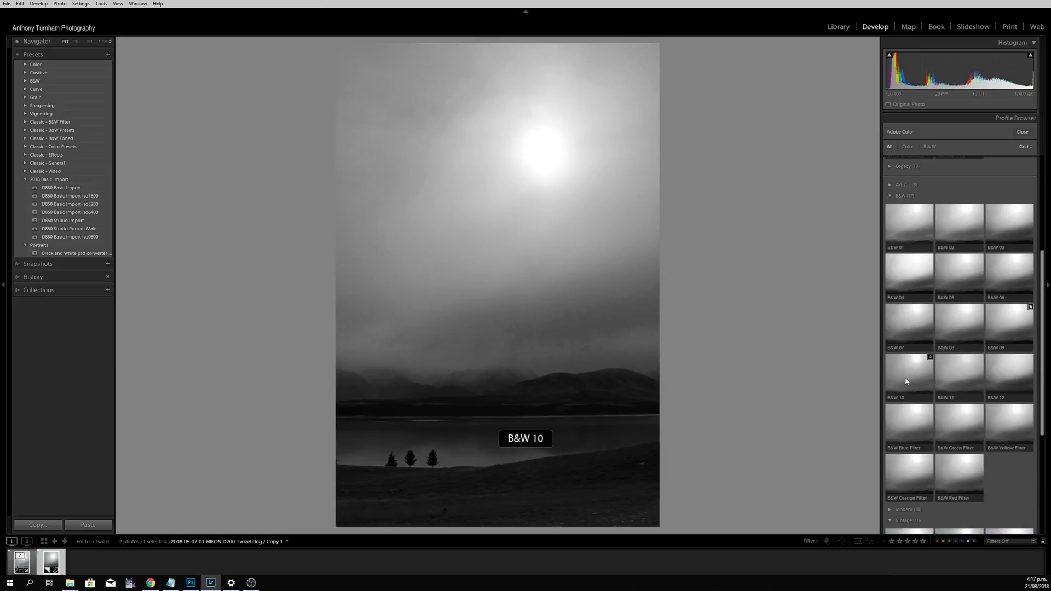
# - Apply the B&W 01 profile to the photo and return to the Basic adjustments
pyautogui.click(906, 378)
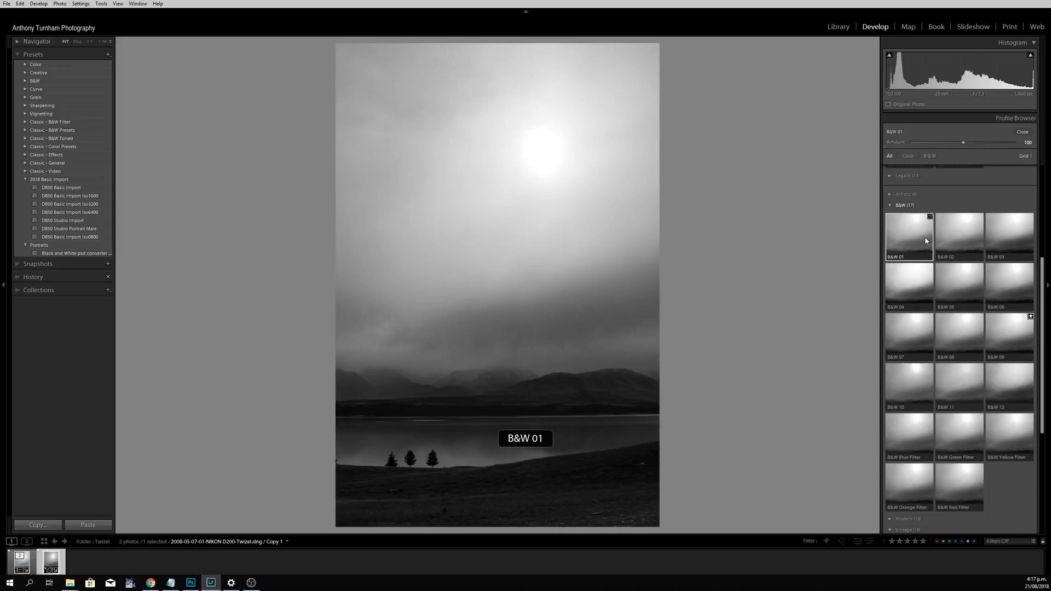
pyautogui.doubleClick(924, 240)
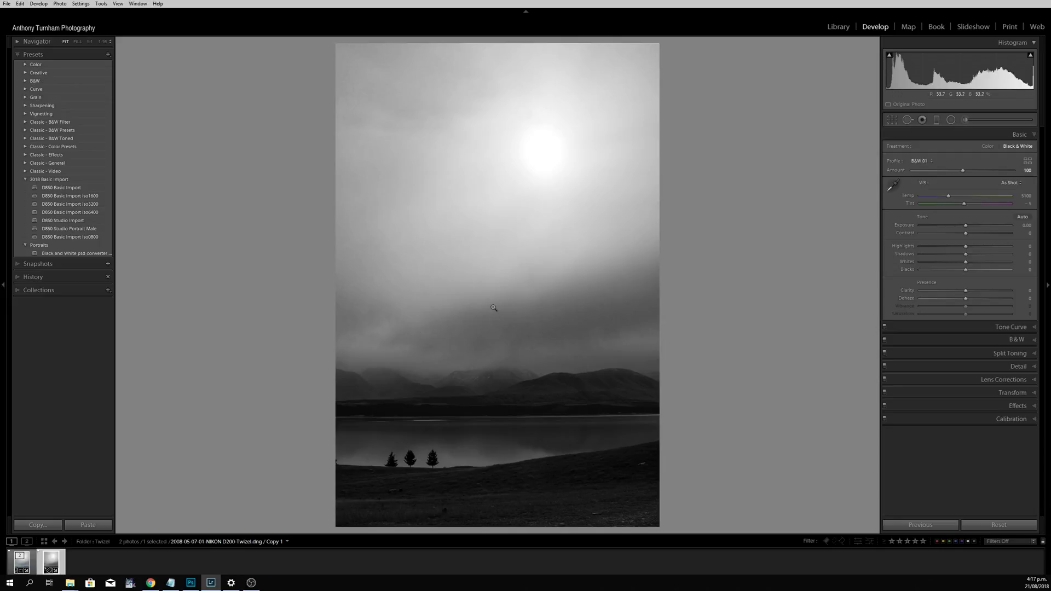
# - Try cropping the photo to the lower lake scene and to the upper sky with an unlocked aspect ratio, resetting the crop each time
pyautogui.click(892, 121)
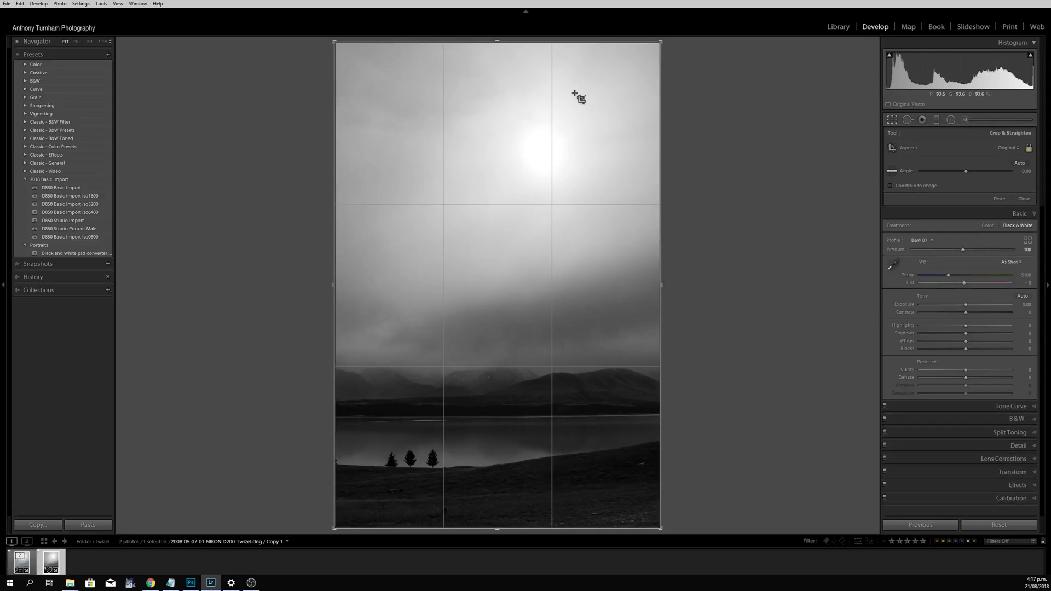
pyautogui.press('a')
pyautogui.moveTo(587, 42); pyautogui.dragTo(587, 185)
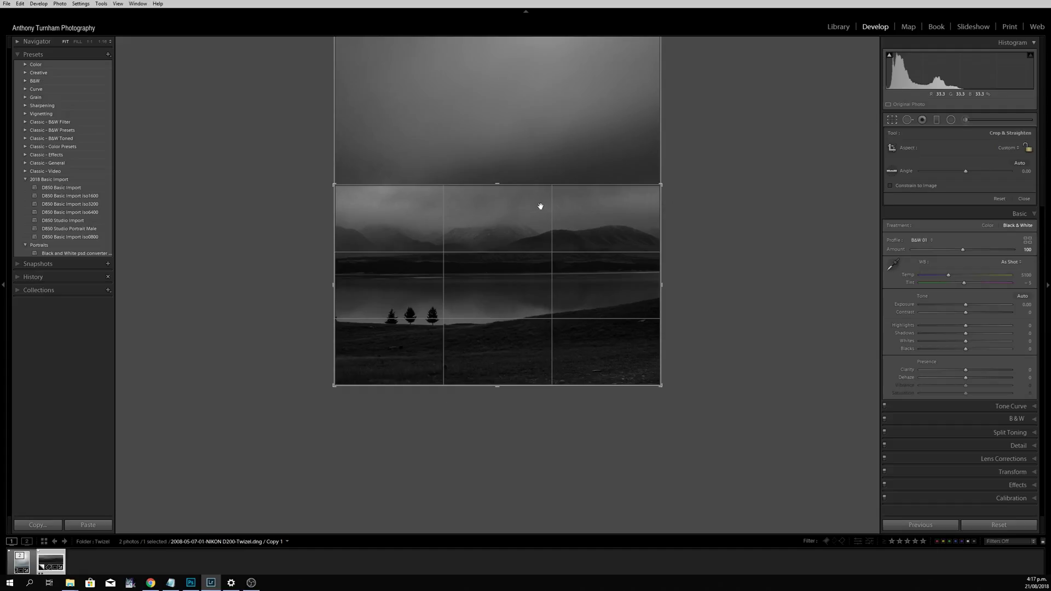
pyautogui.moveTo(501, 182); pyautogui.dragTo(531, 28)
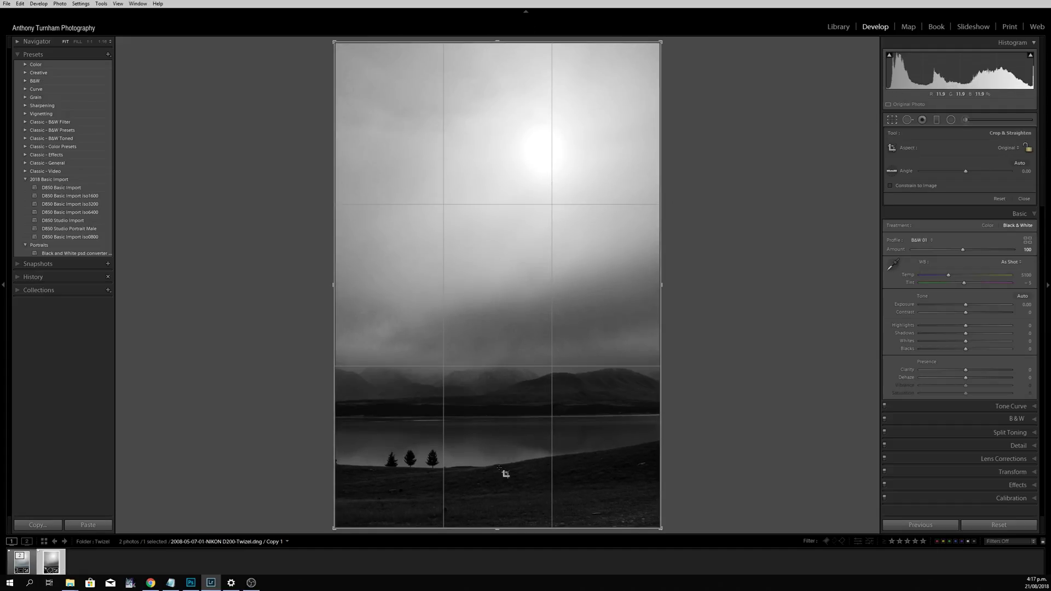
pyautogui.moveTo(526, 528); pyautogui.dragTo(526, 398)
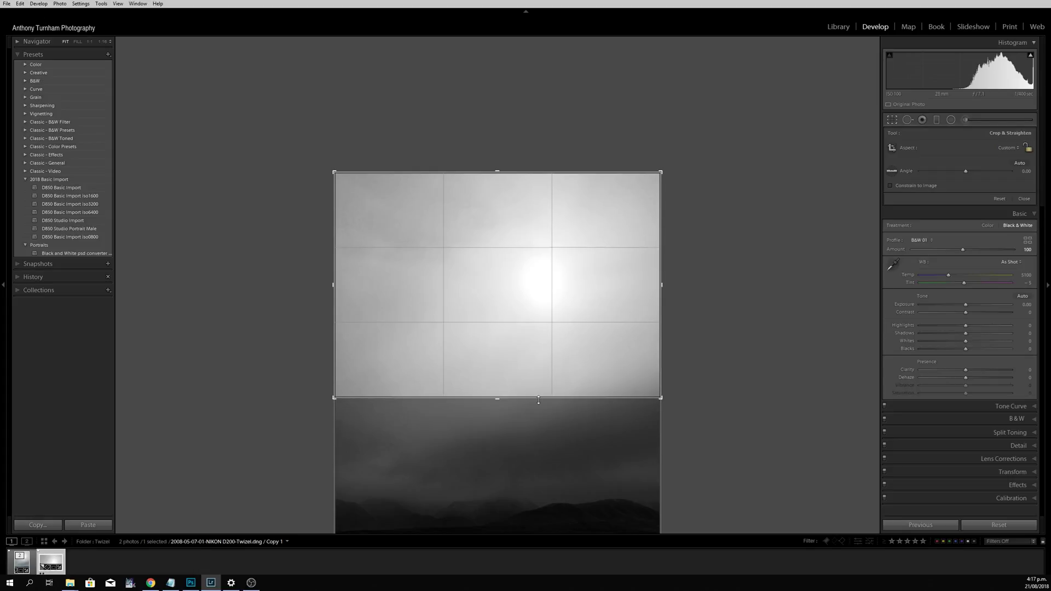
pyautogui.hotkey('ctrl', 'alt', 'r')
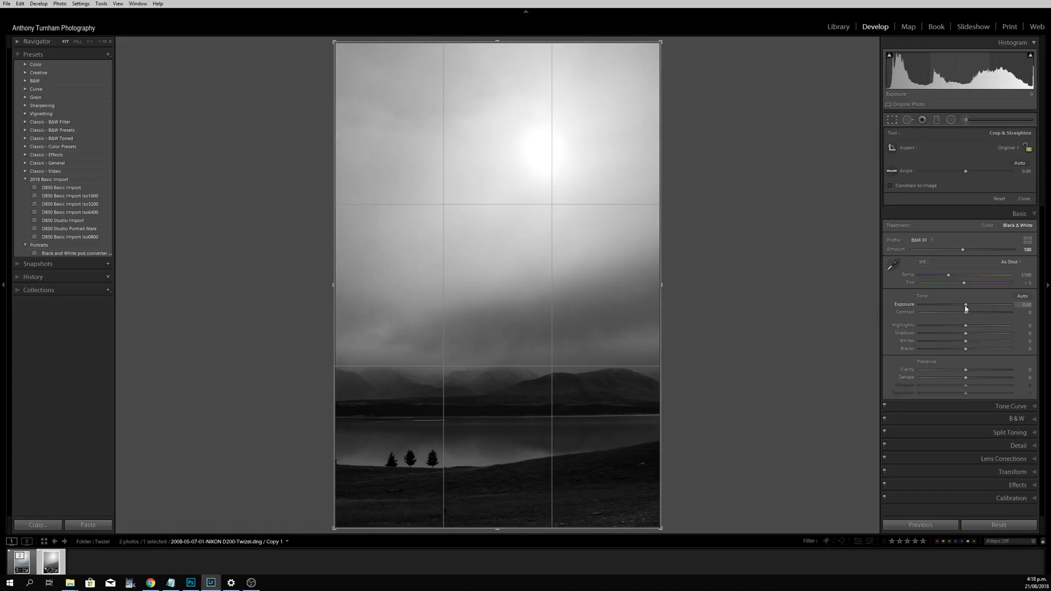
# - Try lowering the exposure to -1.56, and reset it to its default
pyautogui.moveTo(965, 308)
pyautogui.mouseDown()
pyautogui.moveTo(954, 306)
pyautogui.moveTo(982, 304)
pyautogui.moveTo(950, 305)
pyautogui.mouseUp()
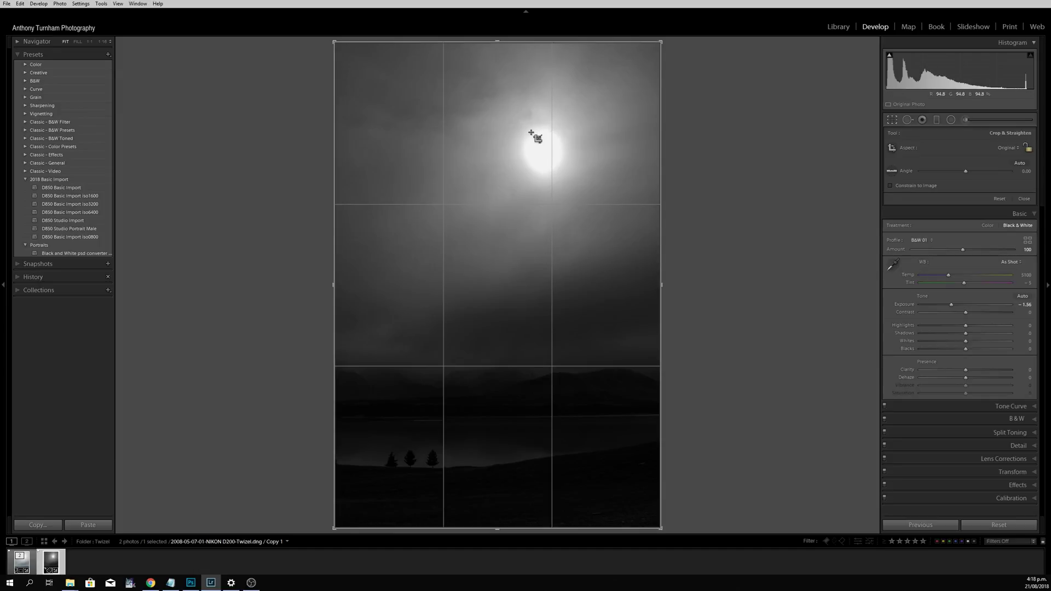
pyautogui.doubleClick(954, 308)
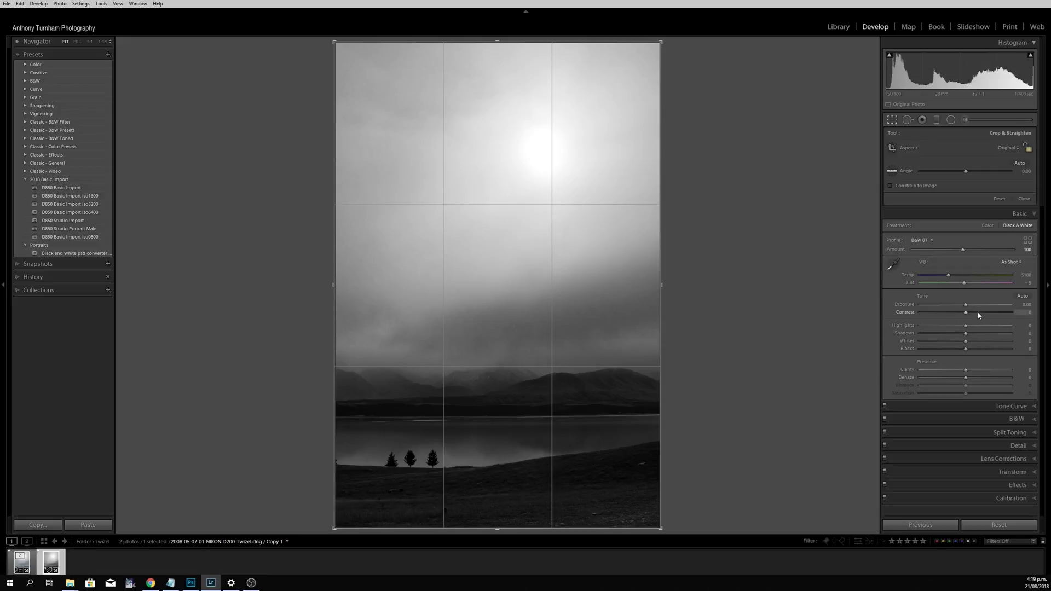
# - Compare the contrast at -100 and +100, and set it to +12
pyautogui.moveTo(965, 315); pyautogui.dragTo(903, 323)
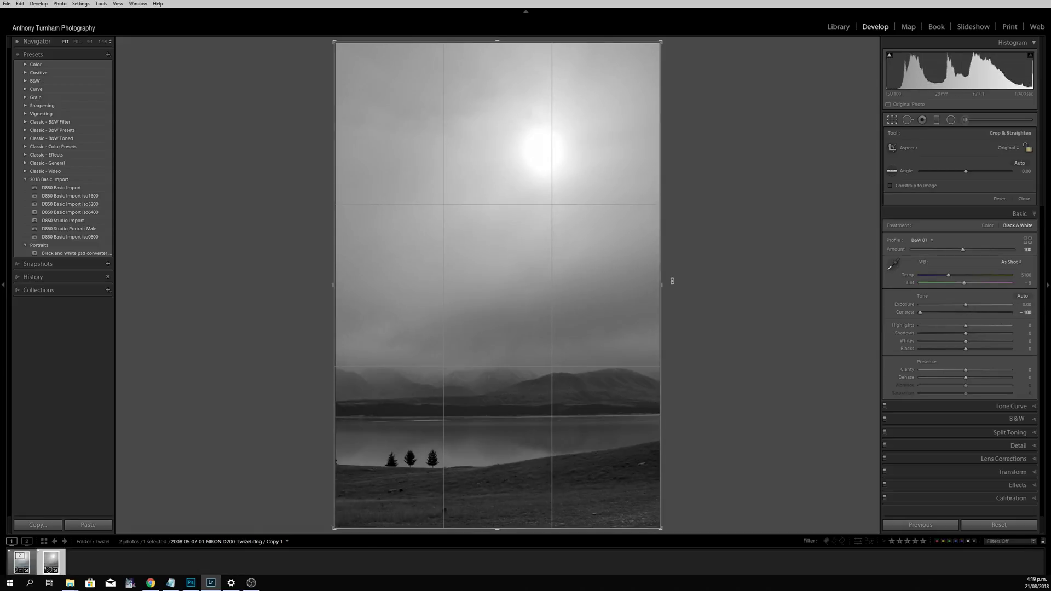
pyautogui.moveTo(919, 312); pyautogui.dragTo(1025, 319)
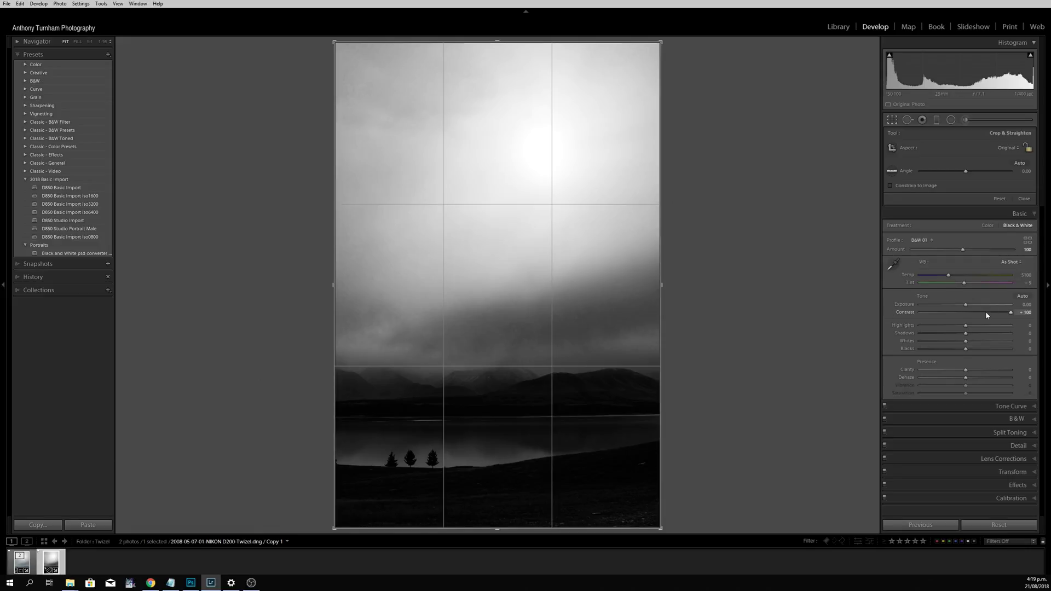
pyautogui.doubleClick(1022, 314)
pyautogui.moveTo(974, 313); pyautogui.dragTo(972, 316)
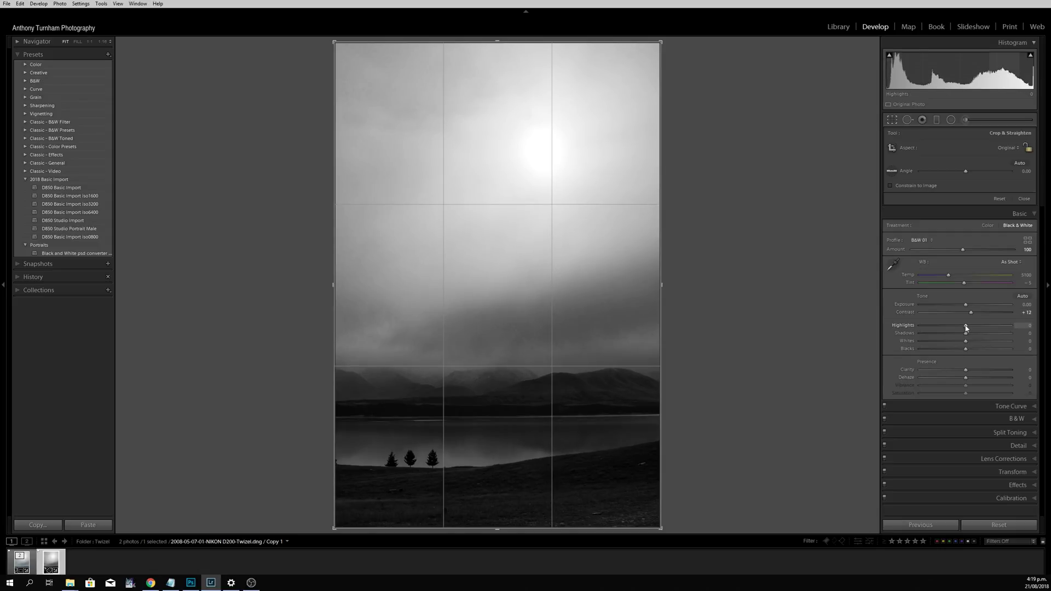
# - Try lowering the highlights to -100, and reset them to their default
pyautogui.moveTo(965, 328)
pyautogui.mouseDown()
pyautogui.moveTo(917, 331)
pyautogui.moveTo(952, 338)
pyautogui.mouseUp()
pyautogui.moveTo(948, 335); pyautogui.dragTo(903, 328)
pyautogui.doubleClick(953, 327)
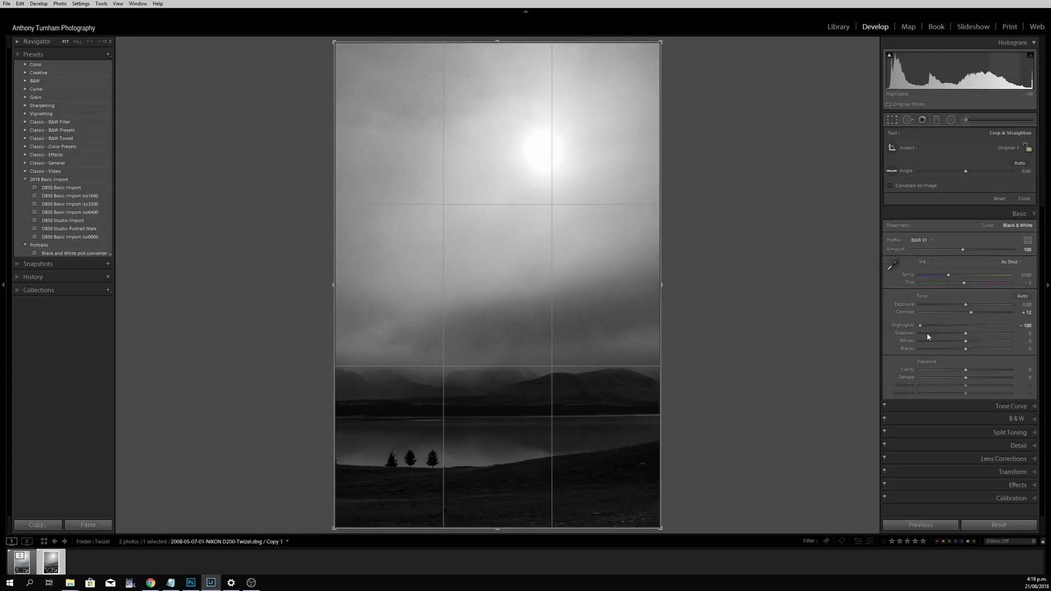
pyautogui.moveTo(919, 327)
pyautogui.mouseDown()
pyautogui.moveTo(974, 327)
pyautogui.moveTo(878, 323)
pyautogui.moveTo(966, 327)
pyautogui.moveTo(899, 327)
pyautogui.mouseUp()
pyautogui.doubleClick(921, 327)
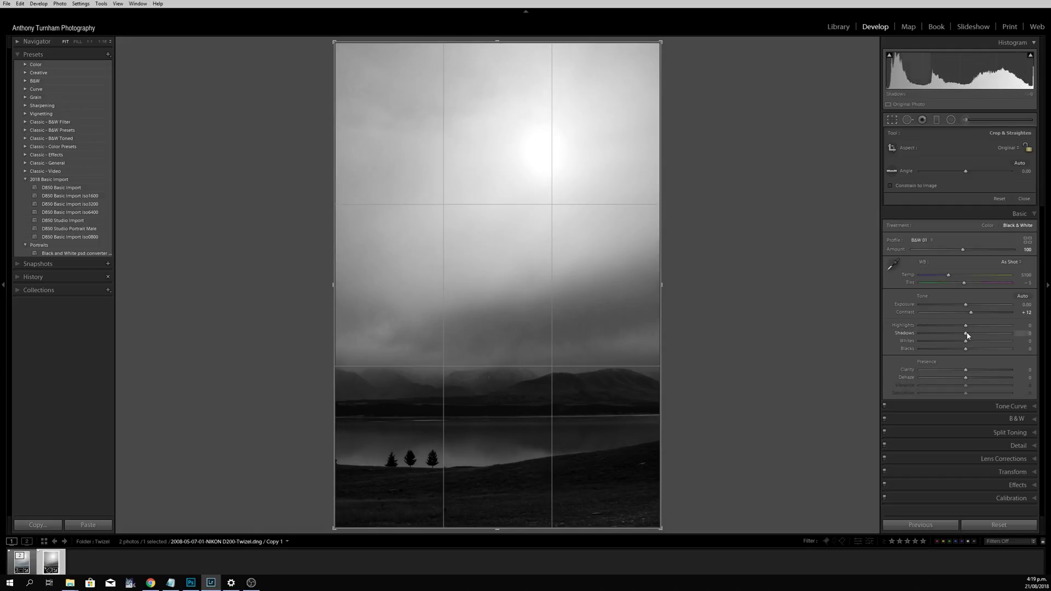
# - Lift the dark foreground and hills by setting the shadows to +44
pyautogui.moveTo(976, 338)
pyautogui.mouseDown()
pyautogui.moveTo(1042, 342)
pyautogui.moveTo(979, 342)
pyautogui.moveTo(992, 337)
pyautogui.mouseUp()
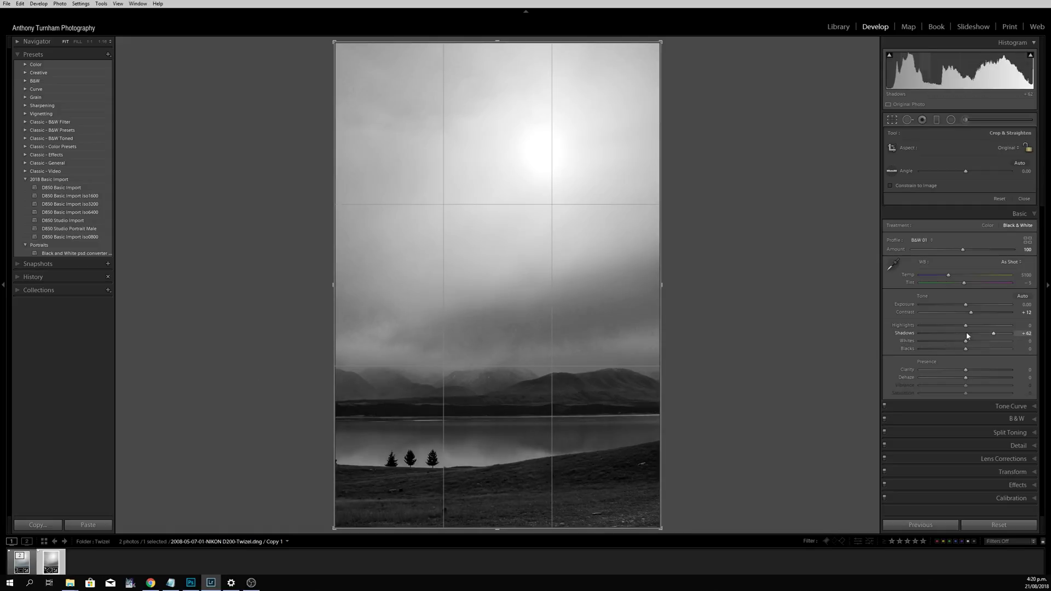
pyautogui.moveTo(990, 335)
pyautogui.mouseDown()
pyautogui.moveTo(962, 339)
pyautogui.moveTo(983, 340)
pyautogui.mouseUp()
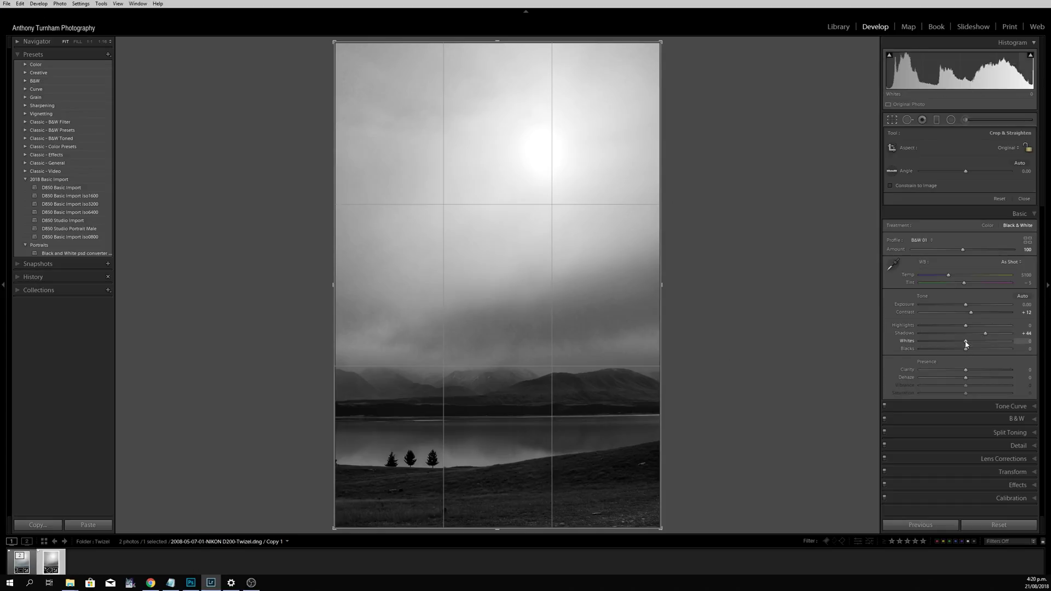
# - Try raising the whites to +100, and reset them to their default
pyautogui.moveTo(965, 343); pyautogui.dragTo(1021, 349)
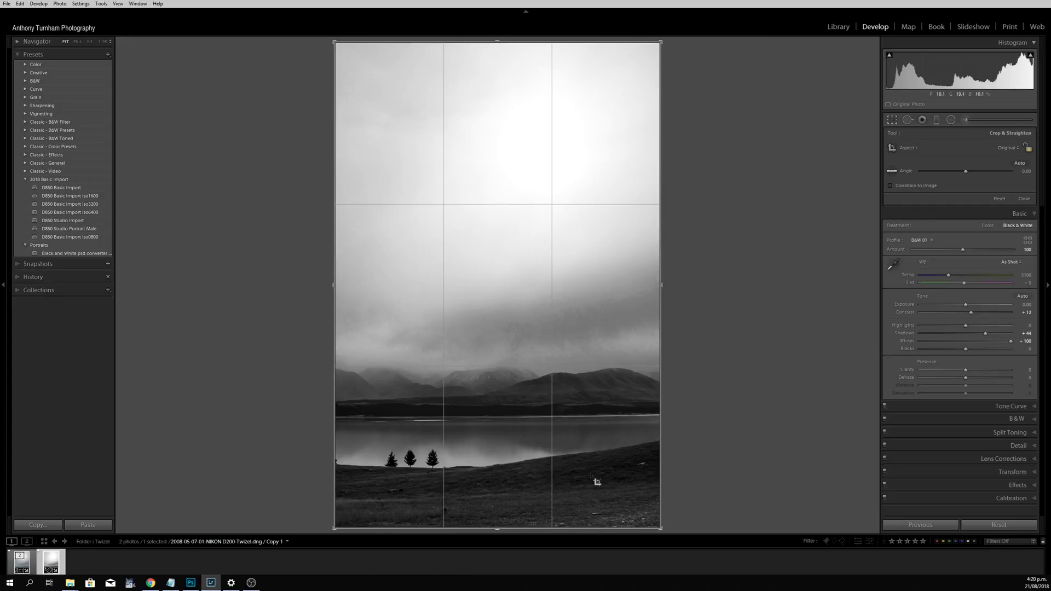
pyautogui.moveTo(1015, 340)
pyautogui.mouseDown()
pyautogui.moveTo(977, 339)
pyautogui.moveTo(1011, 341)
pyautogui.mouseUp()
pyautogui.doubleClick(1010, 342)
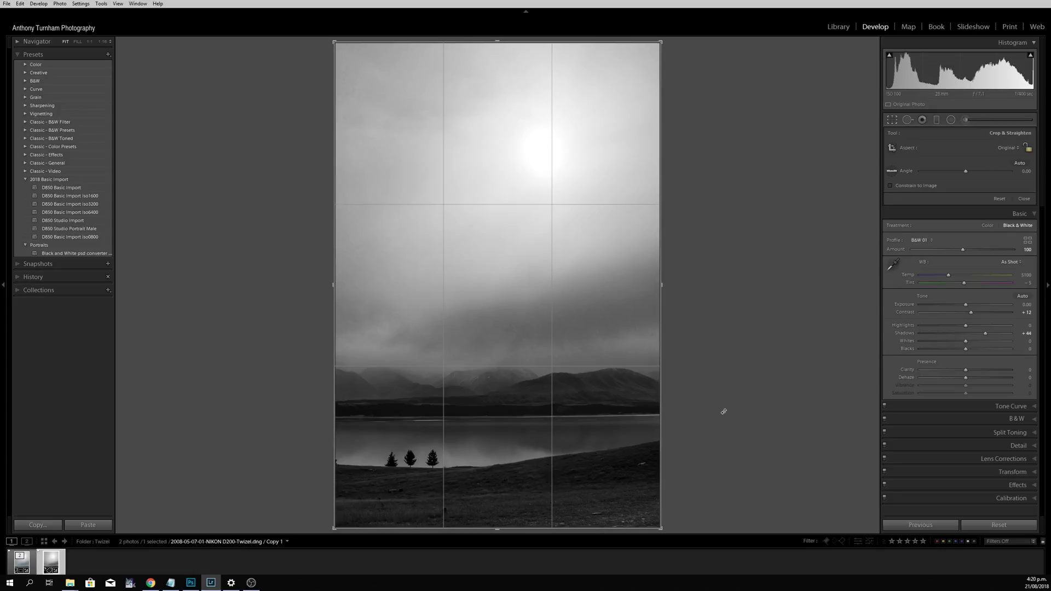
# - Leave the crop mode and set the whites to +74 to brighten the sky
pyautogui.press('r')
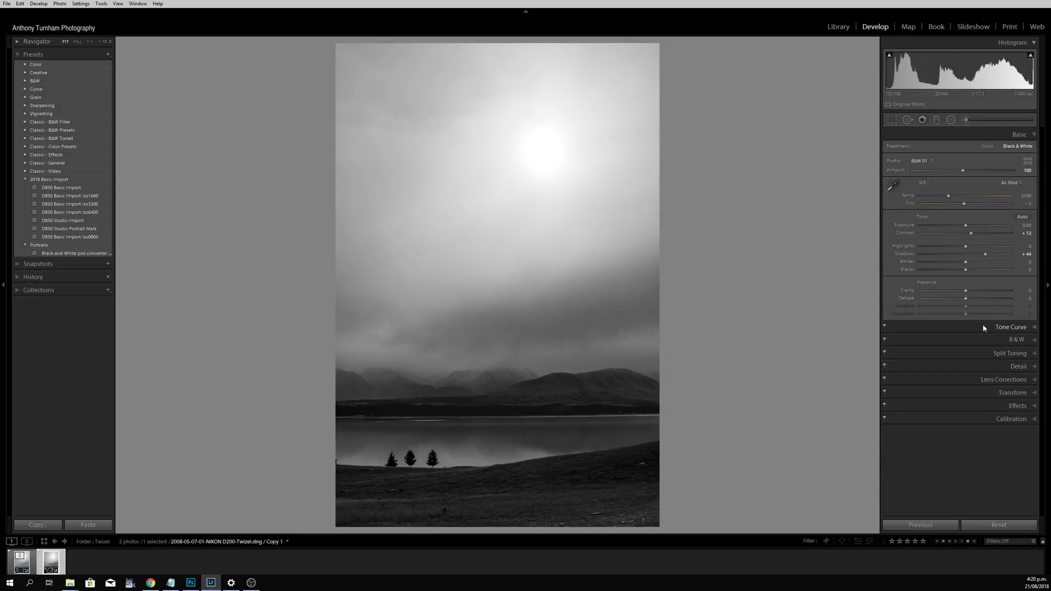
pyautogui.click(976, 263)
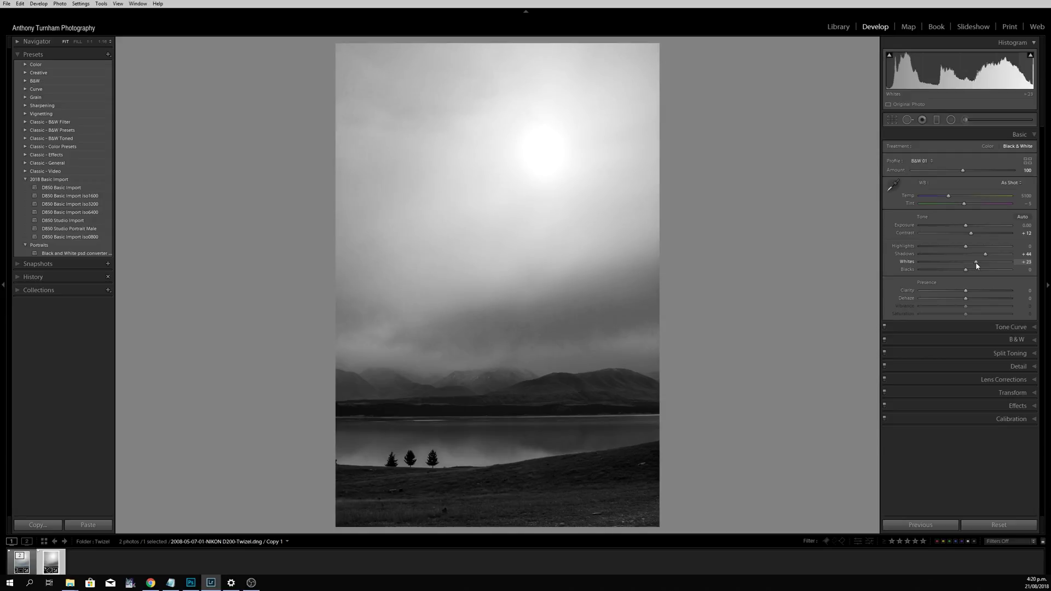
pyautogui.moveTo(976, 264); pyautogui.dragTo(1000, 273)
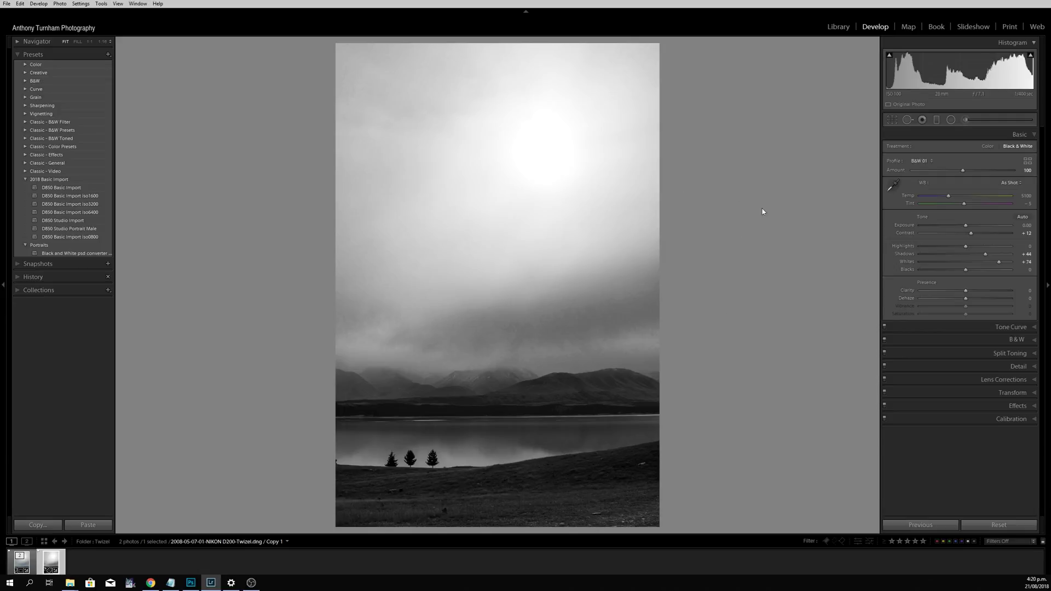
# - Compare the photo against white and black workspace backgrounds, and restore the Medium Gray background
pyautogui.rightClick(720, 239)
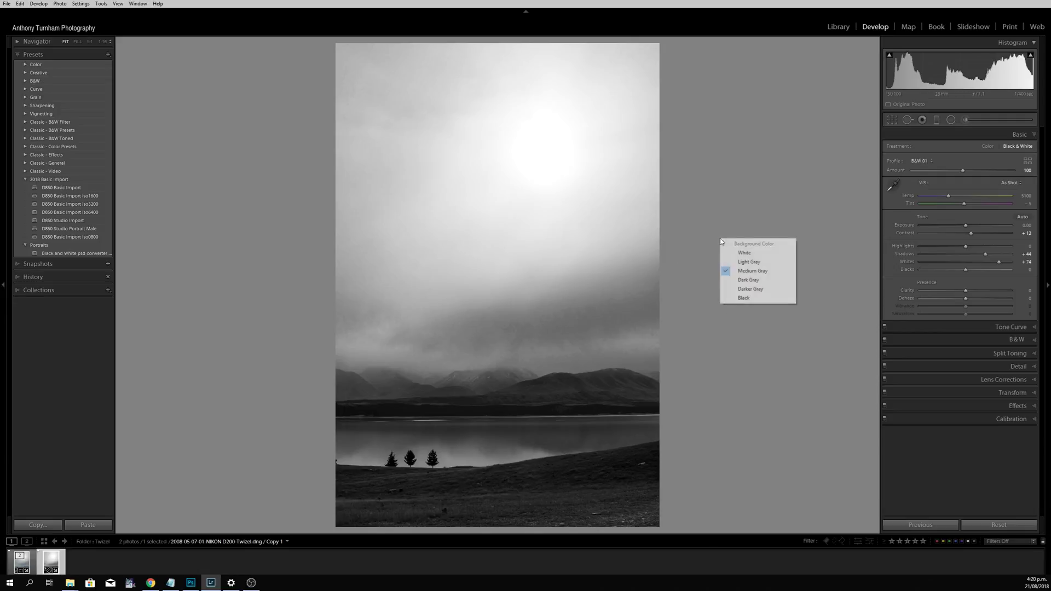
pyautogui.click(761, 254)
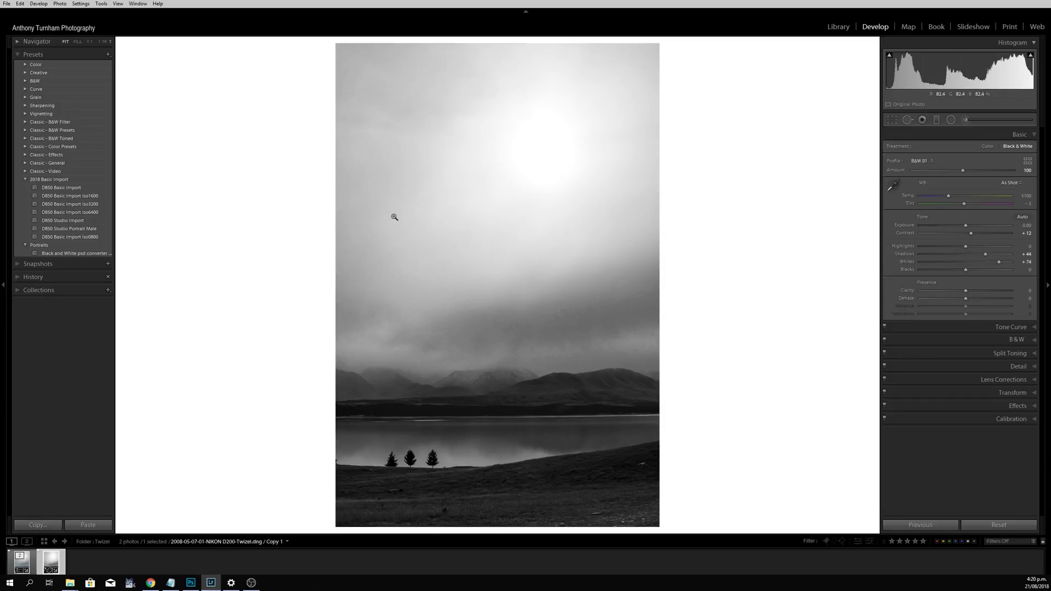
pyautogui.rightClick(709, 228)
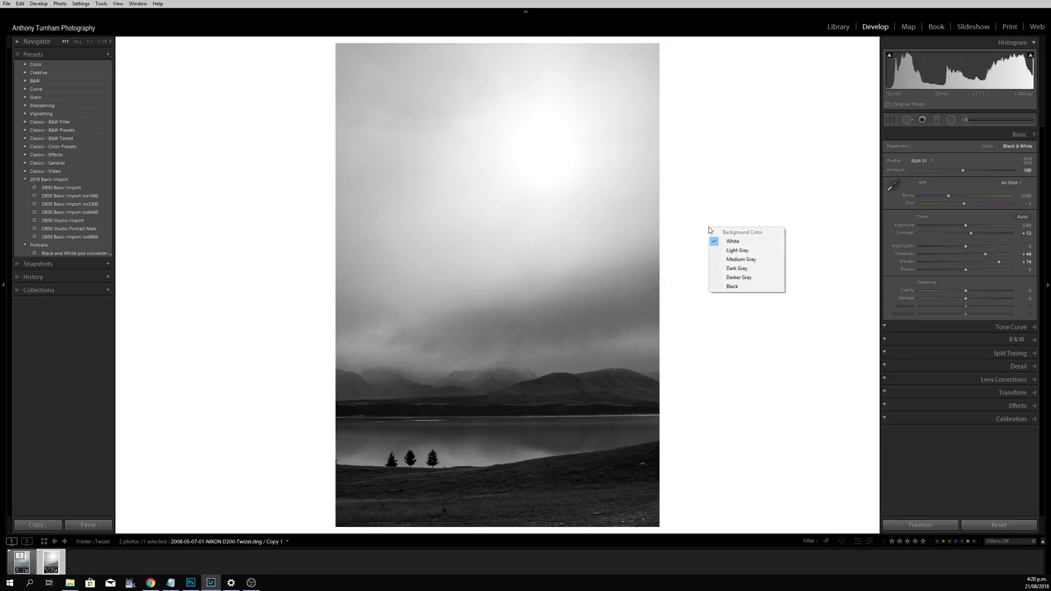
pyautogui.click(733, 287)
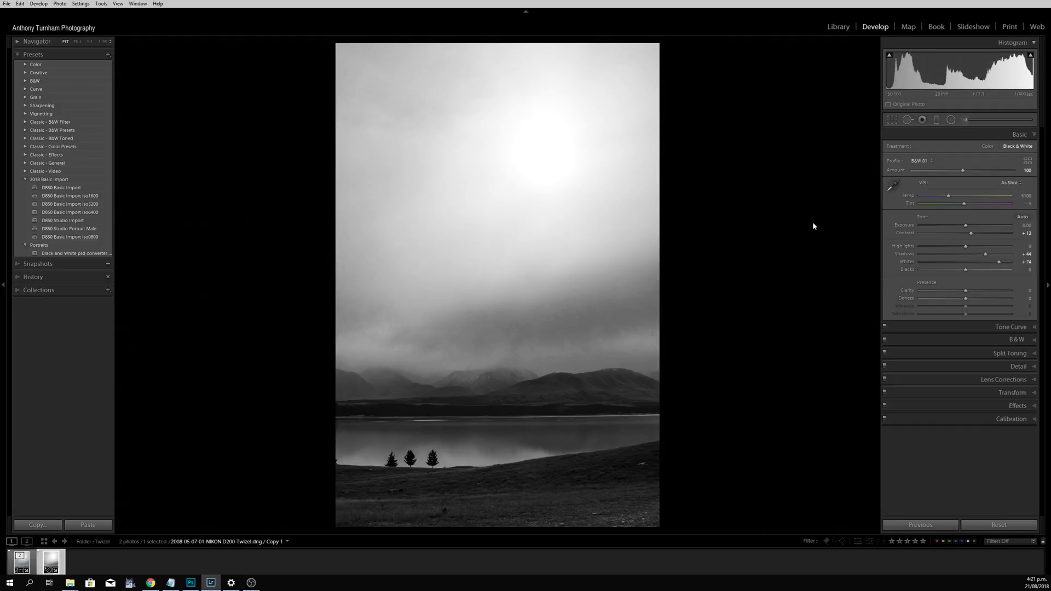
pyautogui.rightClick(745, 234)
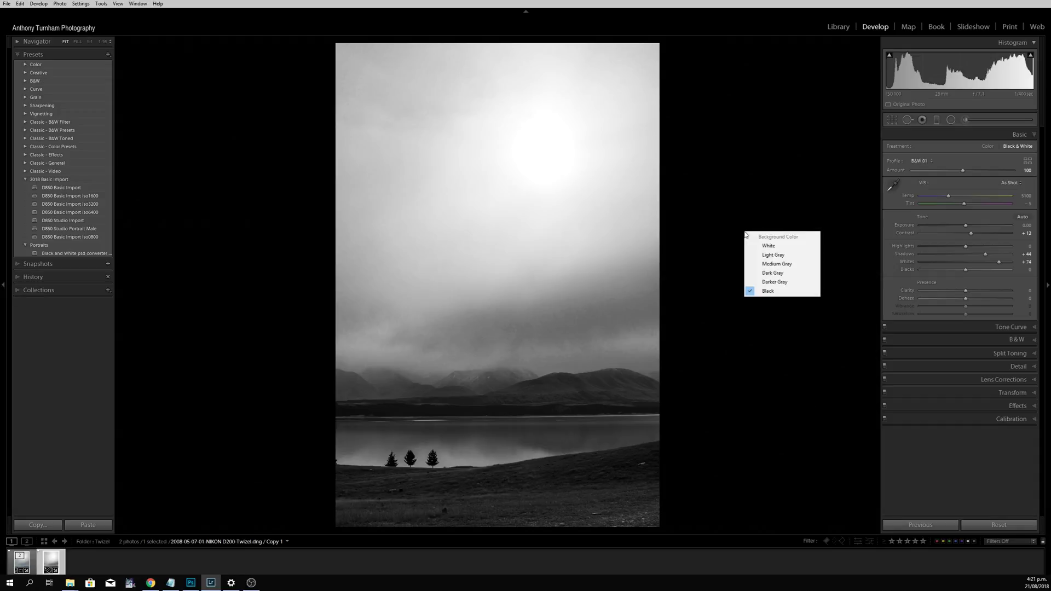
pyautogui.click(772, 266)
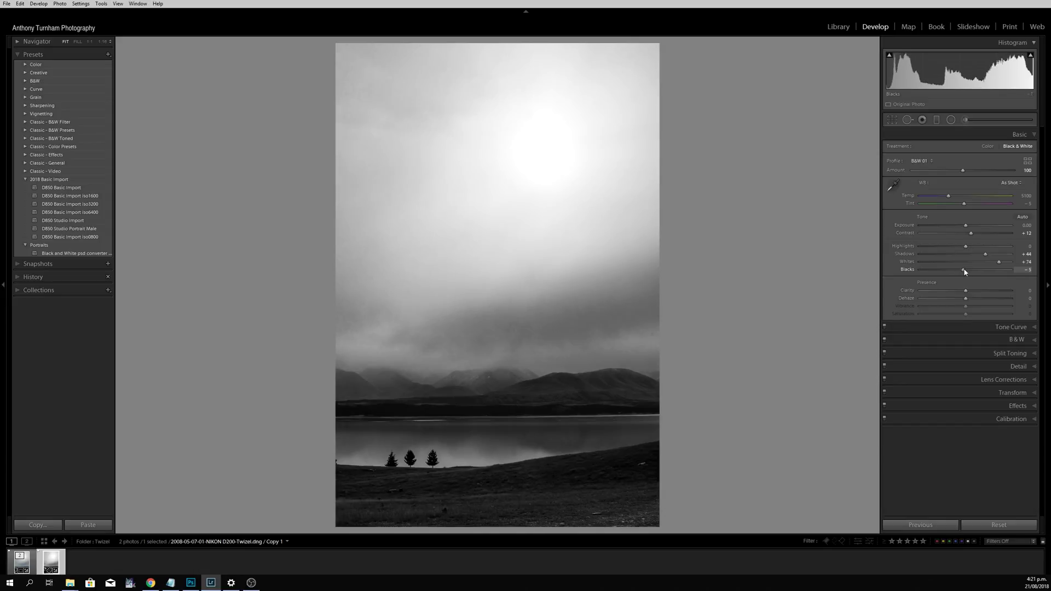
# - Set the blacks to -15, checking the shadow clipping on the three trees at 1:1
pyautogui.moveTo(966, 272); pyautogui.dragTo(957, 272)
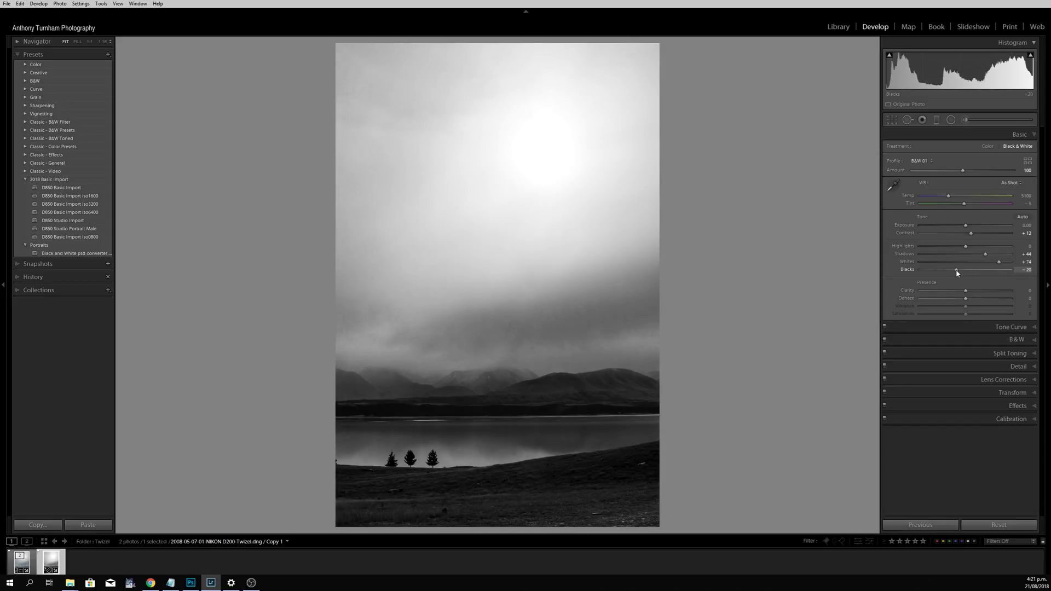
pyautogui.click(889, 56)
pyautogui.click(405, 463)
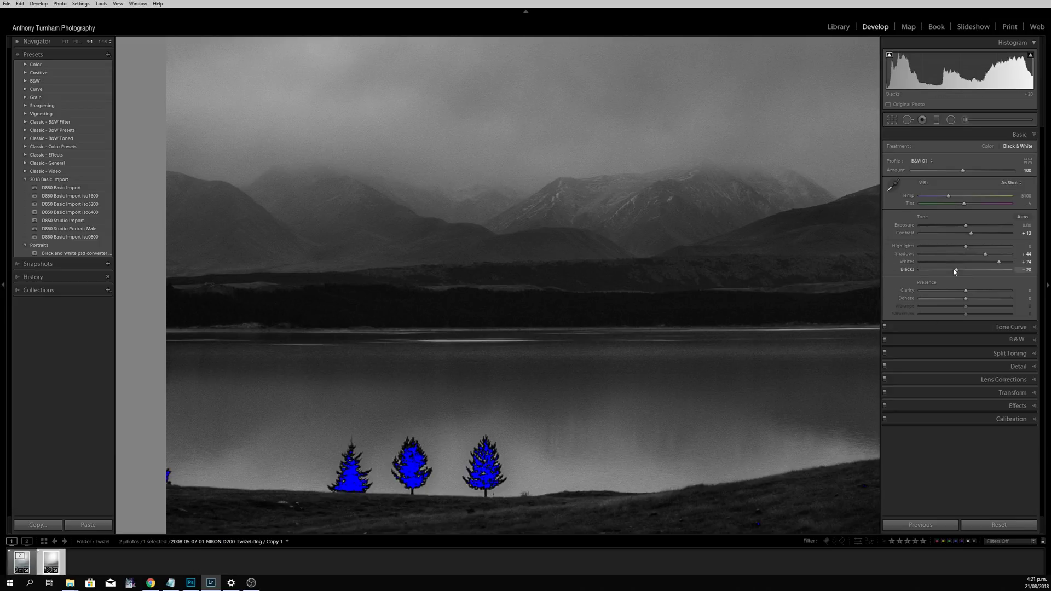
pyautogui.moveTo(958, 271); pyautogui.dragTo(962, 274)
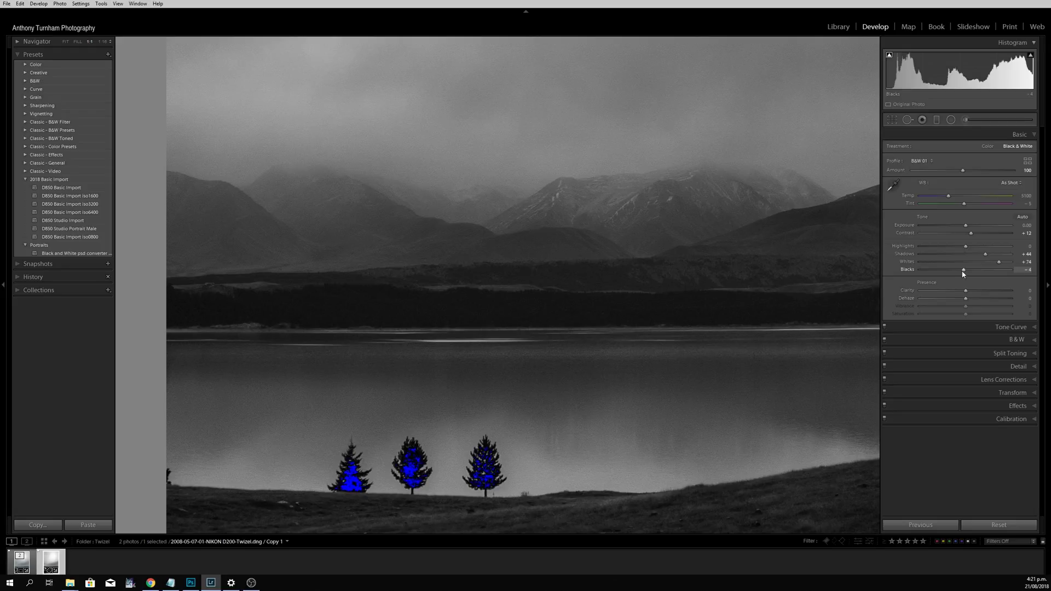
pyautogui.doubleClick(963, 274)
pyautogui.moveTo(969, 272); pyautogui.dragTo(958, 273)
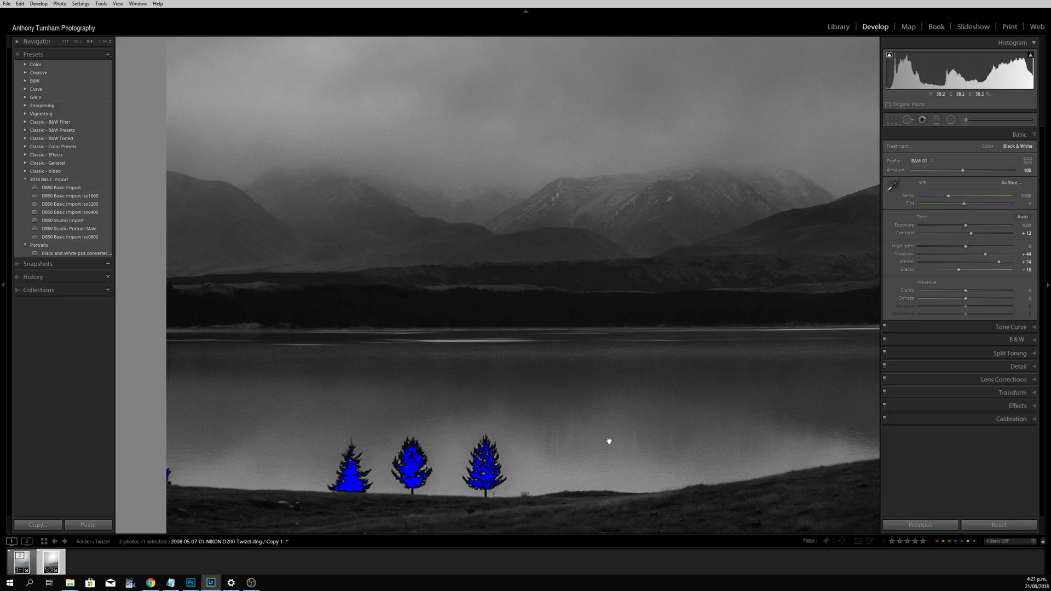
pyautogui.click(593, 378)
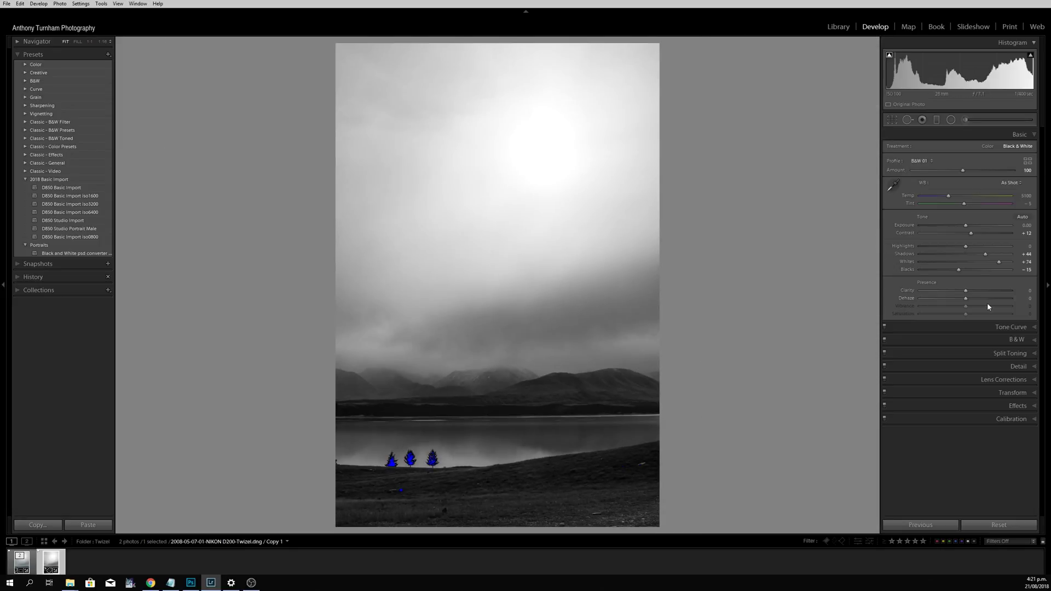
# - Try the clarity at -67 and +100, and reset it to its default
pyautogui.moveTo(965, 290); pyautogui.dragTo(934, 293)
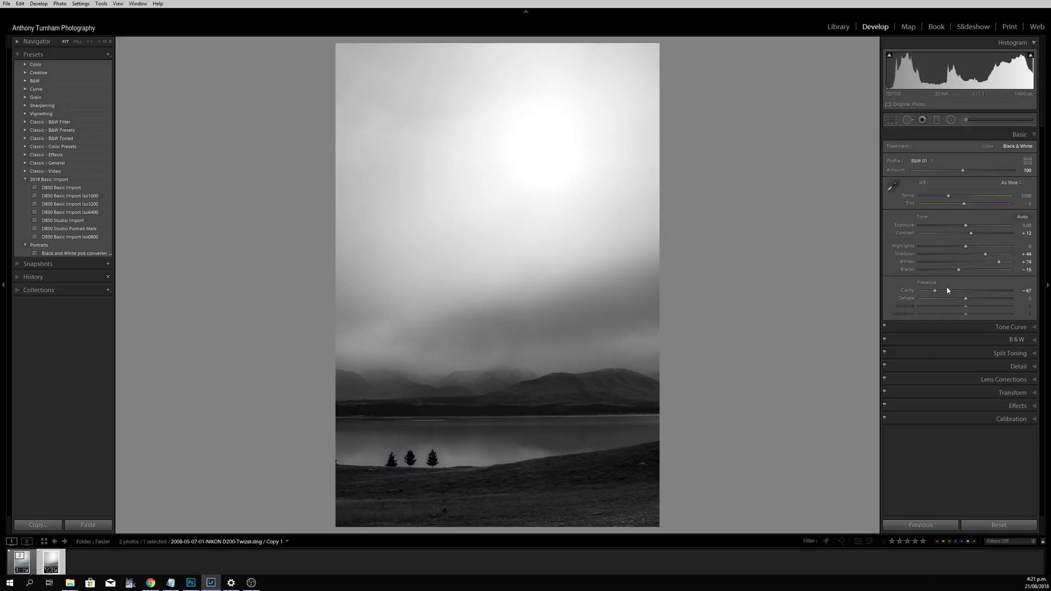
pyautogui.moveTo(935, 292); pyautogui.dragTo(1011, 285)
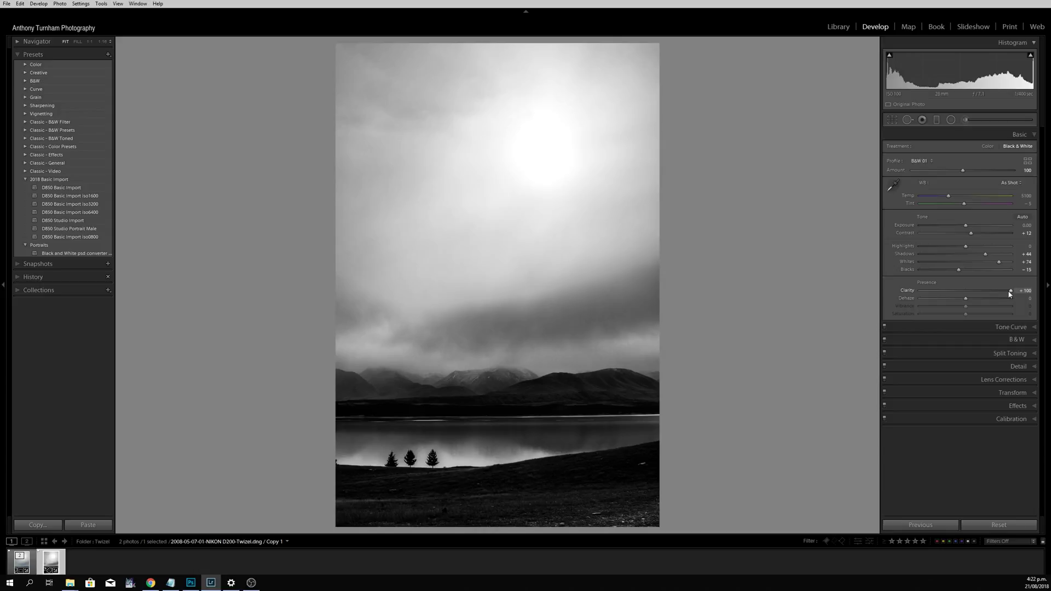
pyautogui.doubleClick(1010, 292)
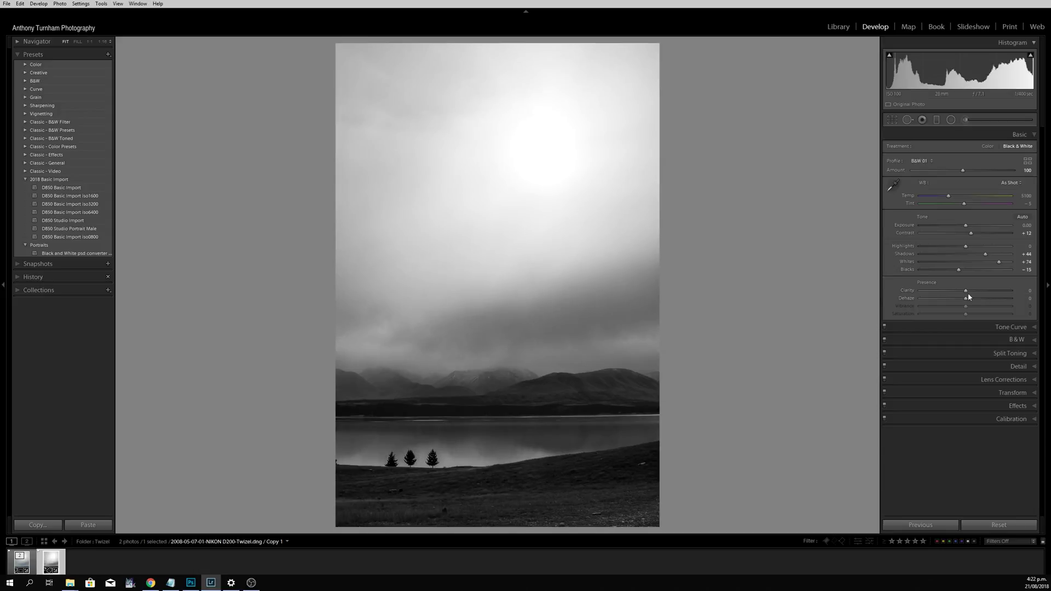
# - Set the clarity to +43, and try the dehaze at +100 before resetting it to its default
pyautogui.moveTo(966, 294); pyautogui.dragTo(1013, 295)
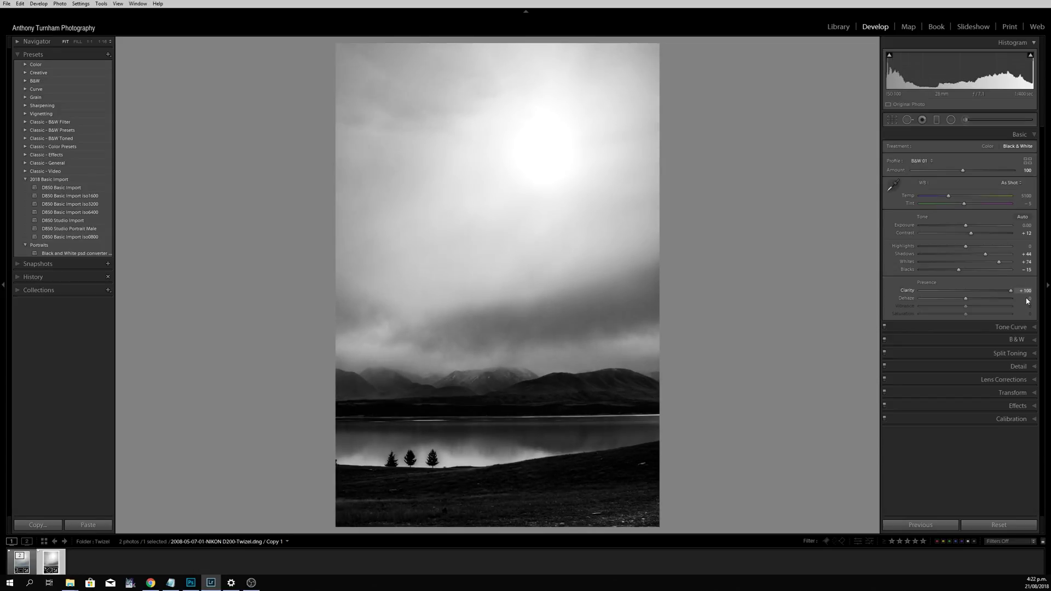
pyautogui.moveTo(1019, 297); pyautogui.dragTo(989, 293)
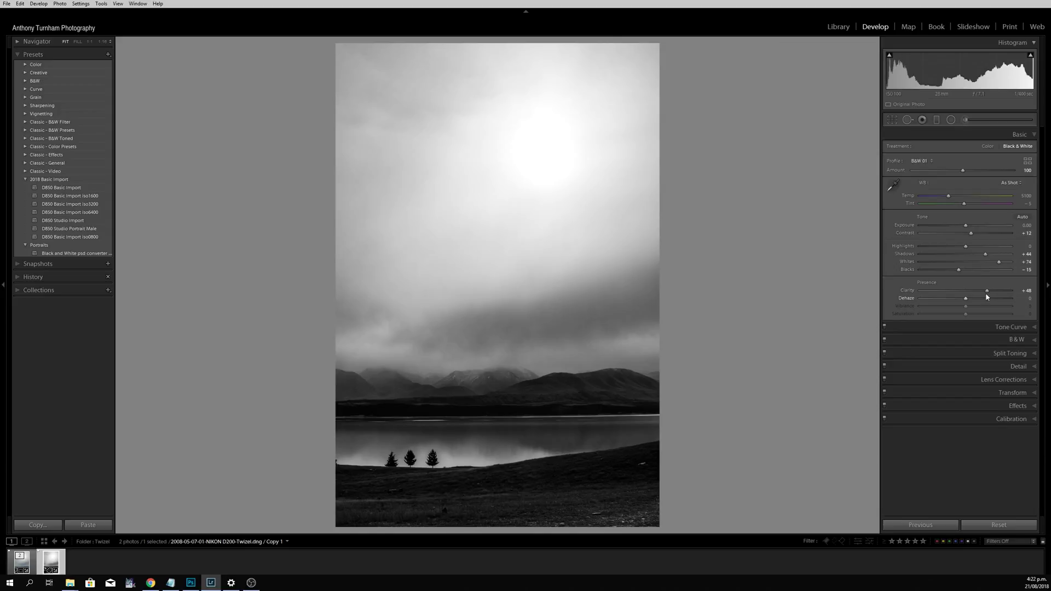
pyautogui.moveTo(987, 293); pyautogui.dragTo(985, 294)
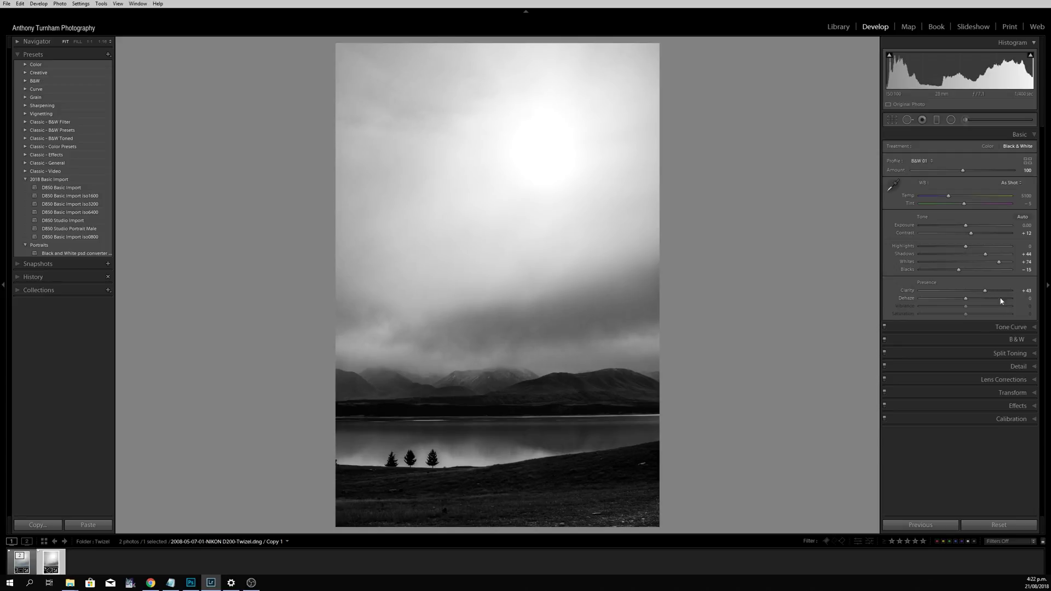
pyautogui.moveTo(966, 300); pyautogui.dragTo(1020, 302)
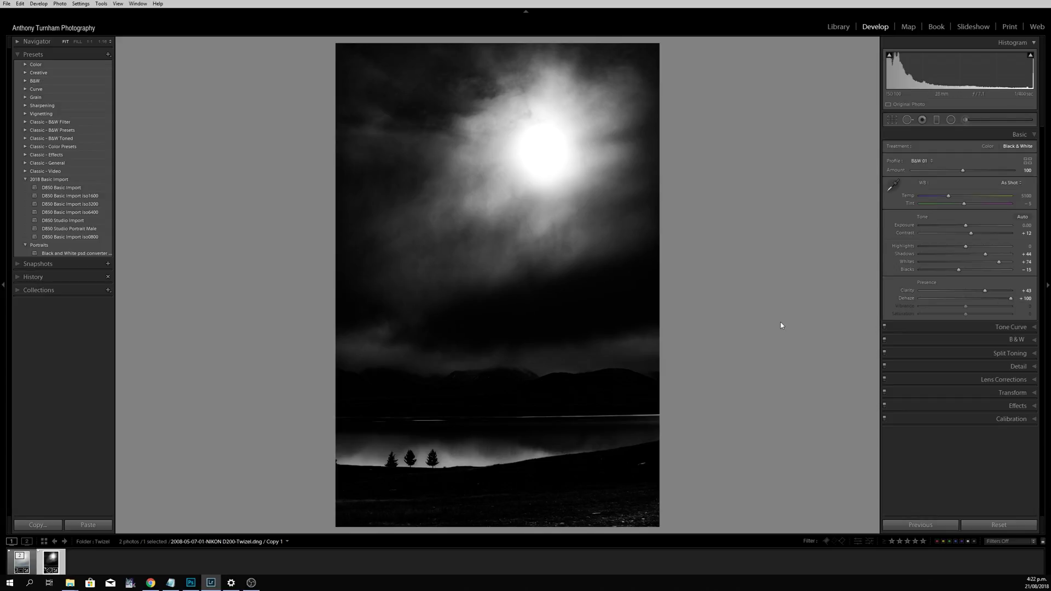
pyautogui.doubleClick(1011, 298)
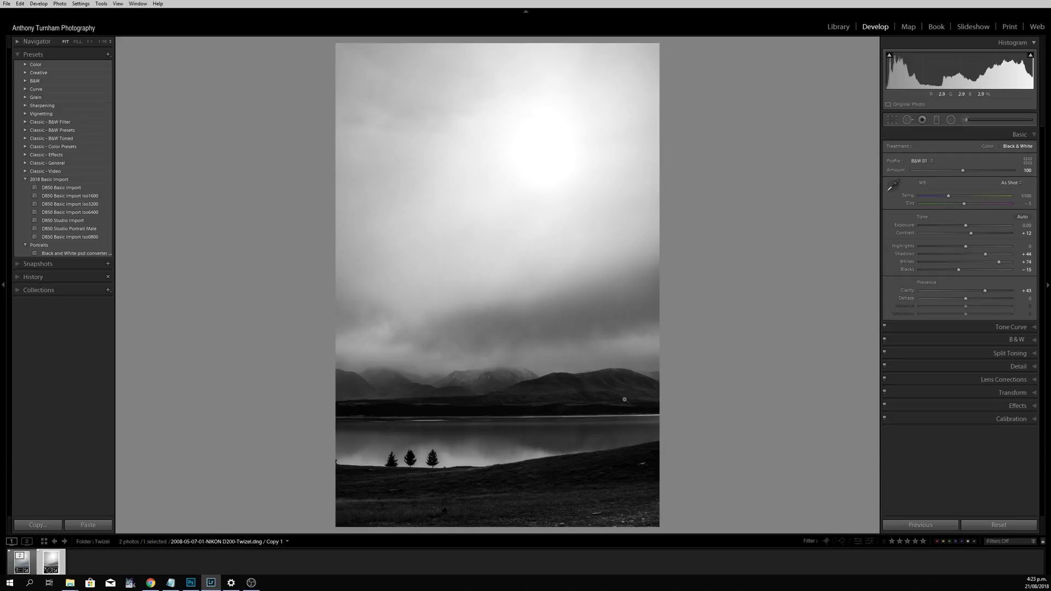
# - Try darkening the shadows and lifting the highlights on the tone curve, and delete its control points
pyautogui.click(1009, 328)
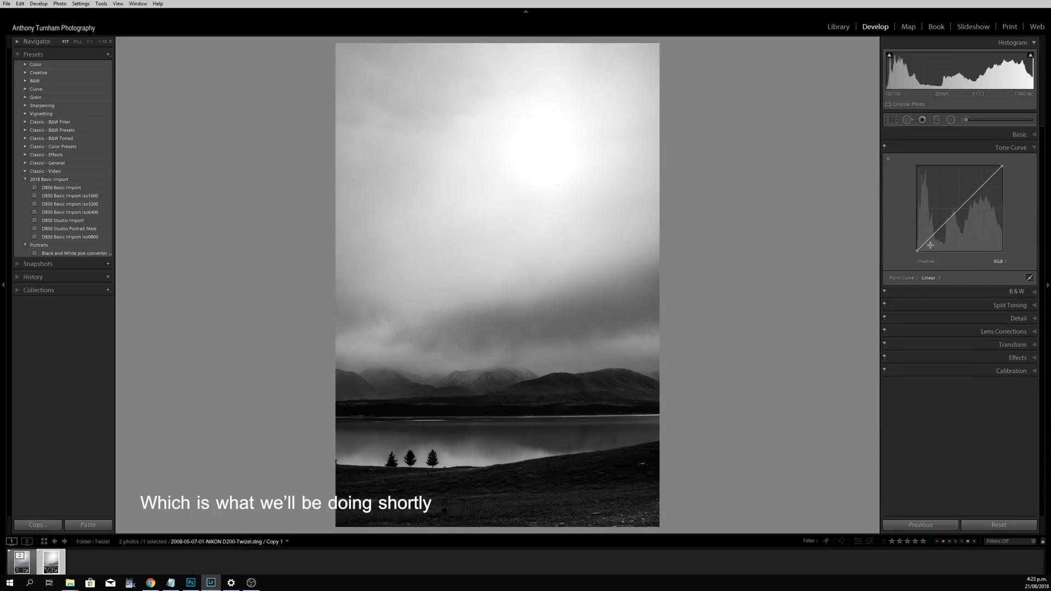
pyautogui.moveTo(933, 234)
pyautogui.mouseDown()
pyautogui.moveTo(955, 230)
pyautogui.moveTo(934, 236)
pyautogui.mouseUp()
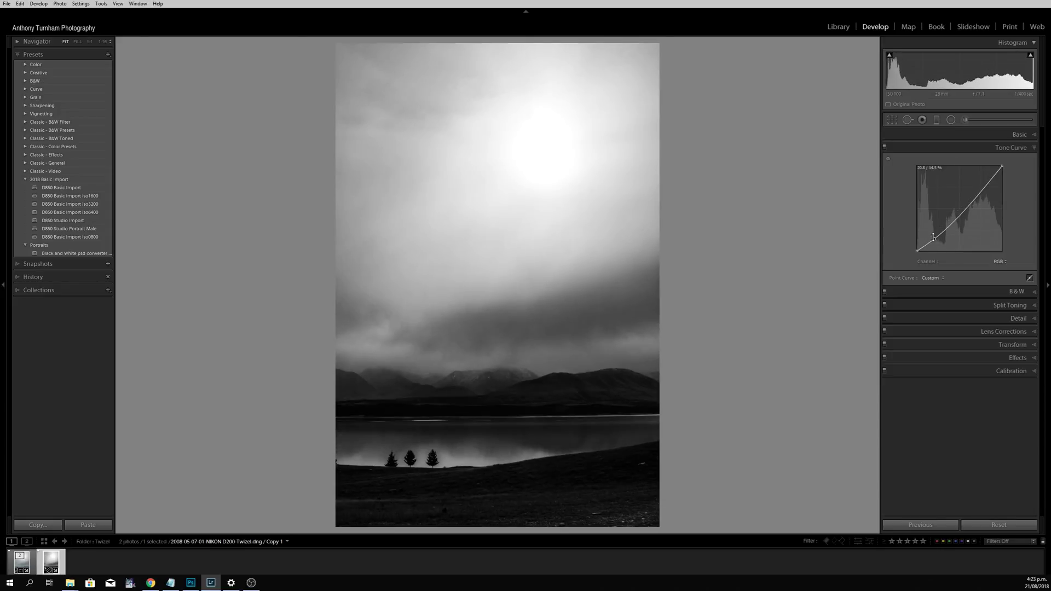
pyautogui.moveTo(972, 198); pyautogui.dragTo(972, 185)
pyautogui.rightClick(972, 185)
pyautogui.click(985, 187)
pyautogui.rightClick(934, 239)
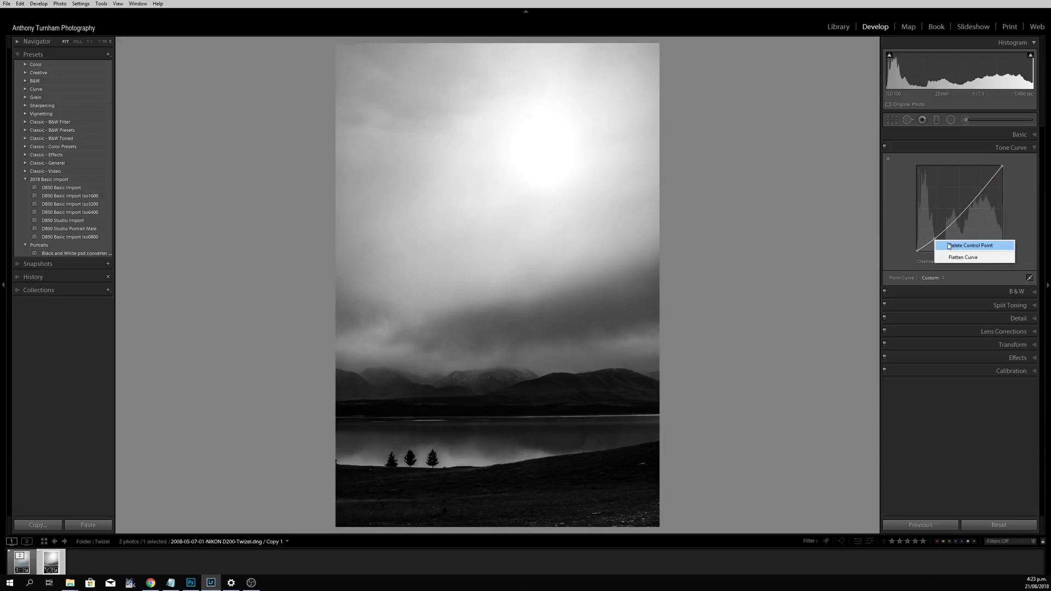
pyautogui.click(953, 242)
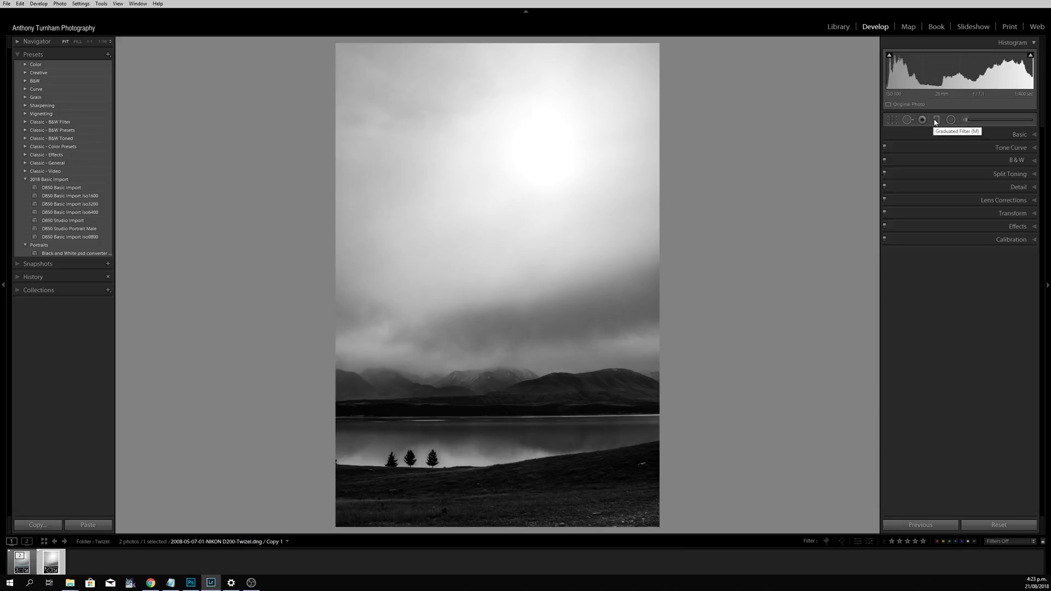
# - Add a graduated filter over the sky, fading from the sun down to the clouds above the mountains, with exposure at -1.03
pyautogui.click(935, 121)
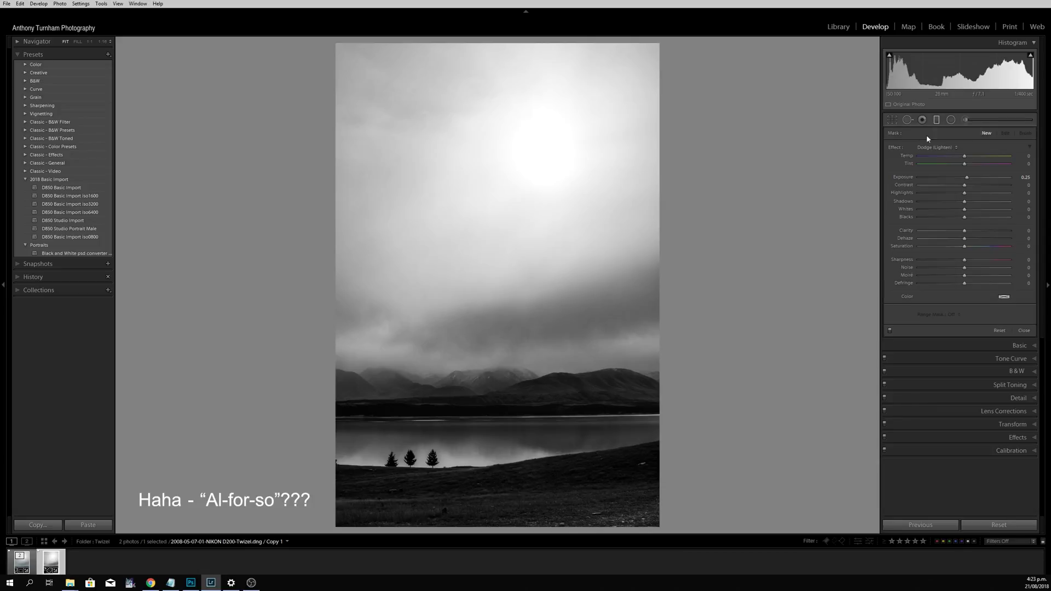
pyautogui.doubleClick(966, 177)
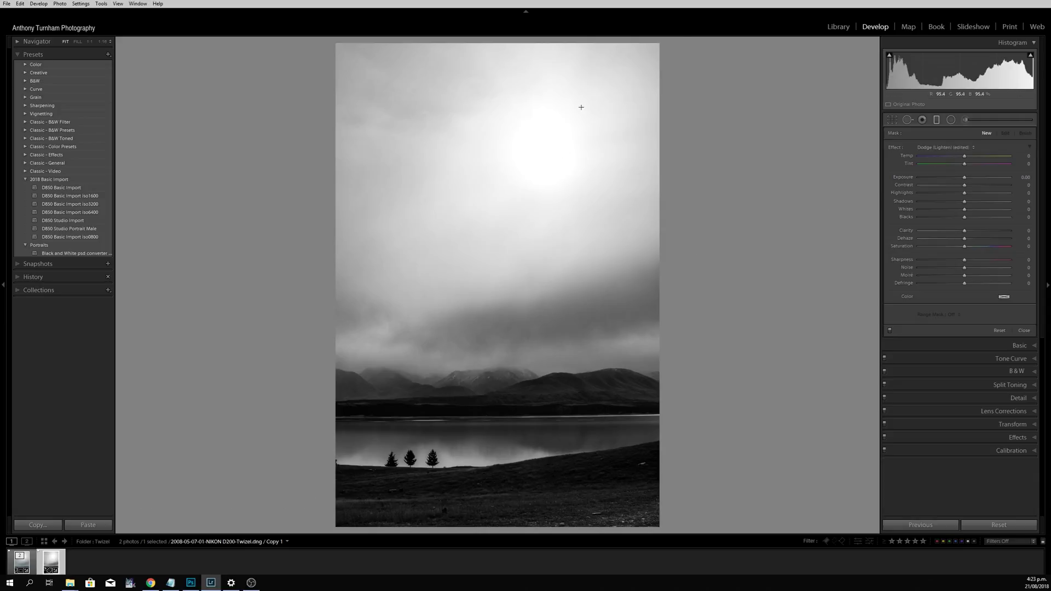
pyautogui.moveTo(563, 169); pyautogui.dragTo(565, 332)
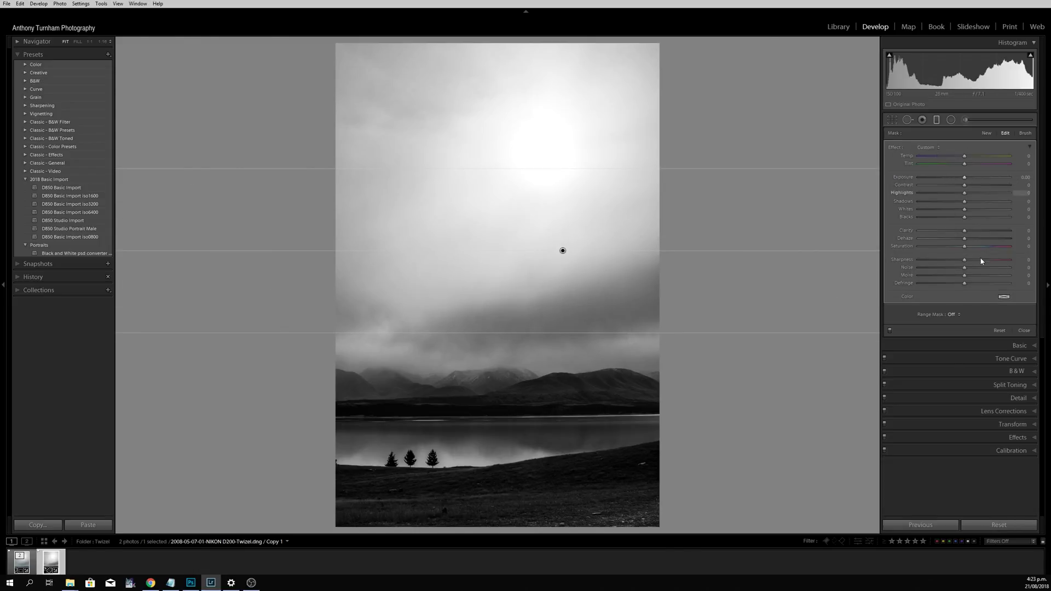
pyautogui.moveTo(964, 179); pyautogui.dragTo(953, 187)
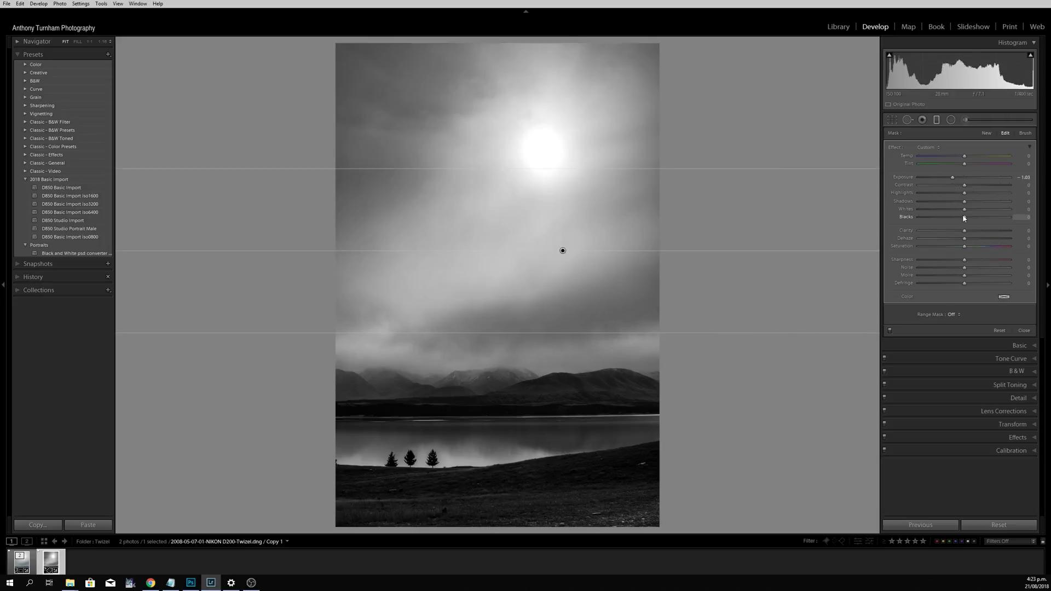
# - Set the sky filter's clarity to 48, dehaze to 31 and exposure to -0.34
pyautogui.moveTo(966, 232); pyautogui.dragTo(1023, 242)
pyautogui.moveTo(913, 239); pyautogui.dragTo(987, 254)
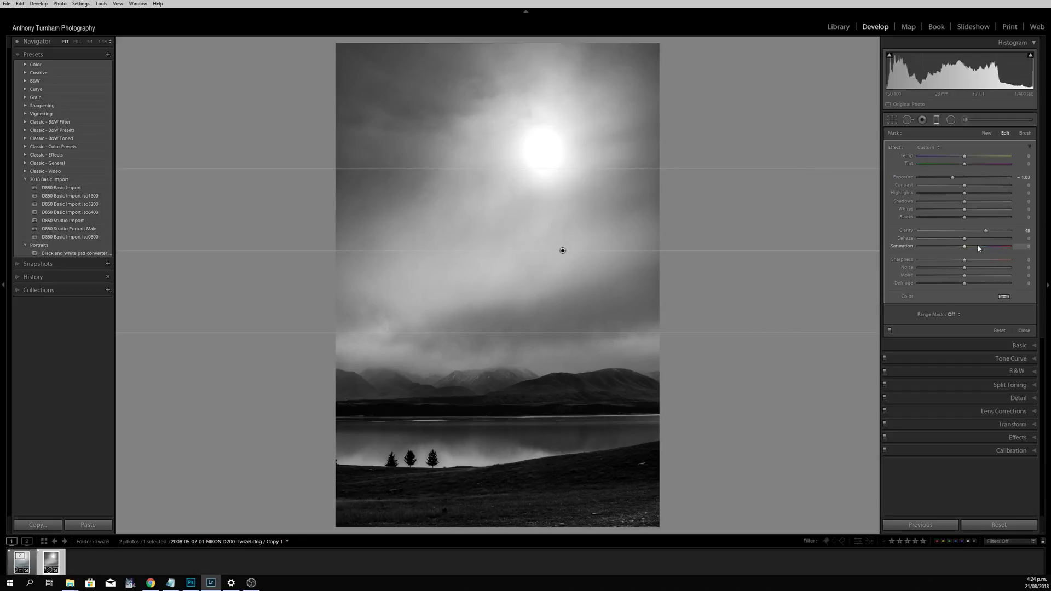
pyautogui.click(976, 239)
pyautogui.moveTo(977, 239)
pyautogui.mouseDown()
pyautogui.moveTo(1009, 239)
pyautogui.moveTo(974, 237)
pyautogui.moveTo(979, 244)
pyautogui.mouseUp()
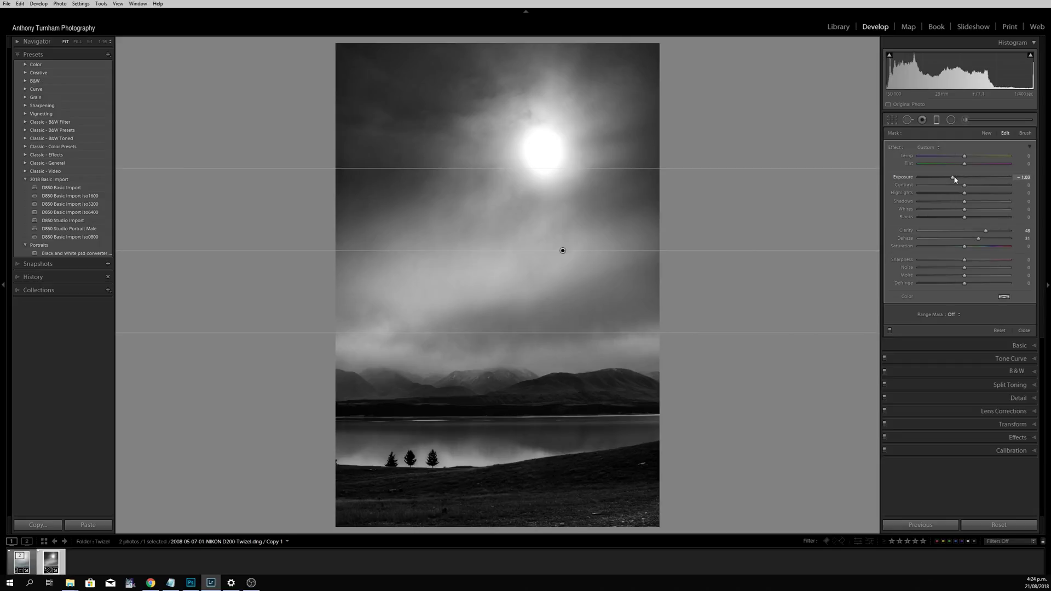
pyautogui.moveTo(954, 179); pyautogui.dragTo(963, 181)
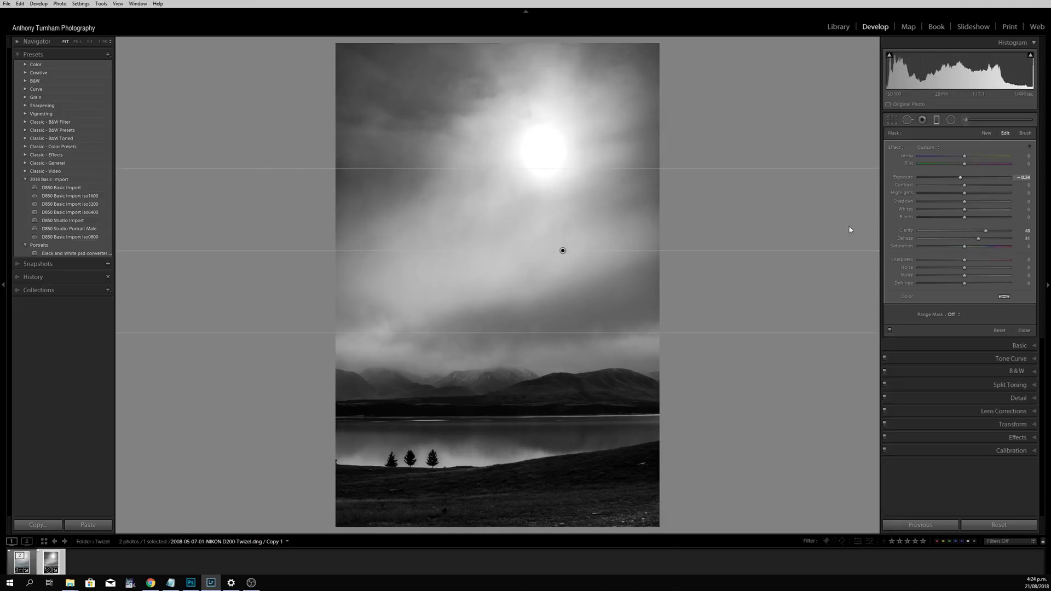
# - Draw a large radial filter centred on the three trees, with exposure 0.67, highlights -56 and whites 31
pyautogui.click(951, 120)
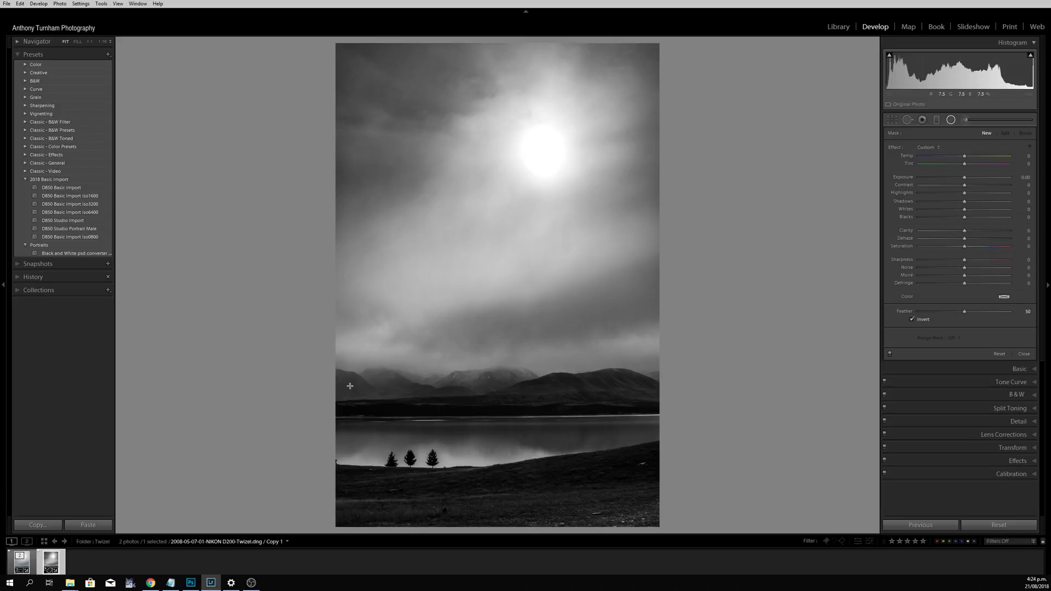
pyautogui.moveTo(410, 465); pyautogui.dragTo(618, 334)
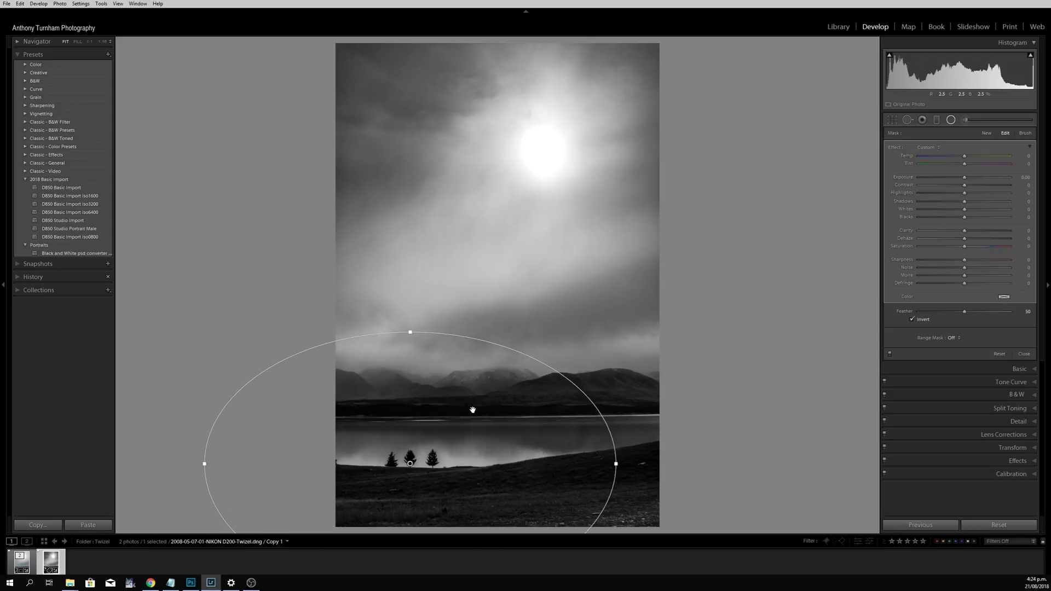
pyautogui.moveTo(964, 177); pyautogui.dragTo(977, 198)
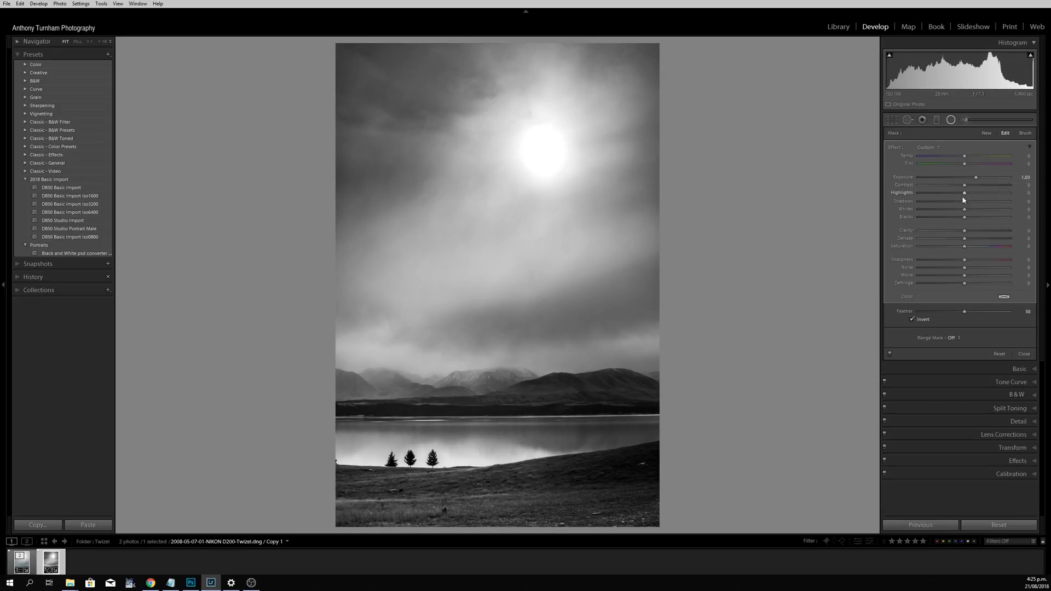
pyautogui.moveTo(971, 212); pyautogui.dragTo(971, 178)
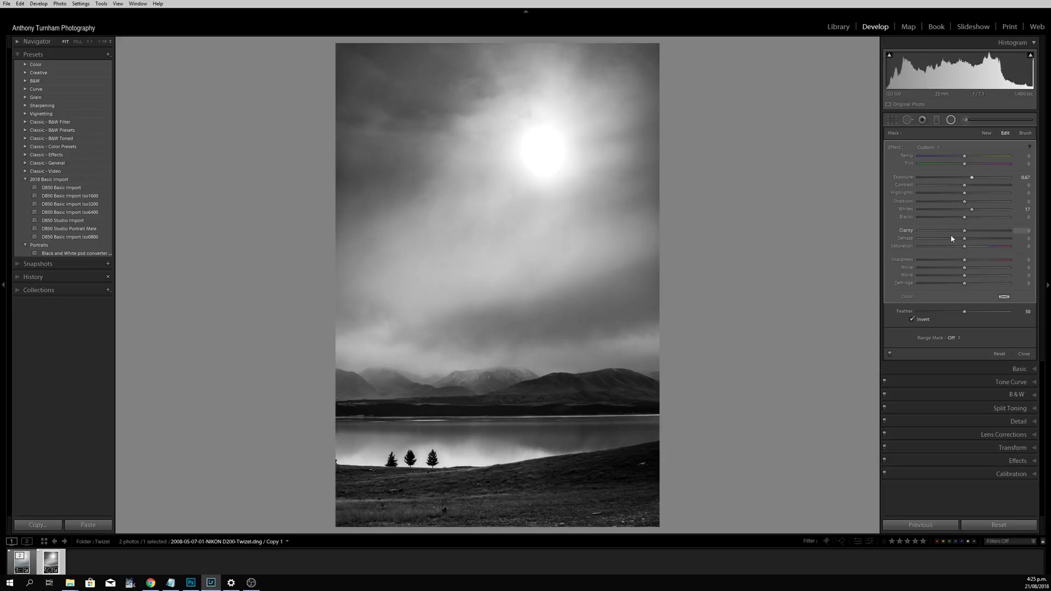
pyautogui.moveTo(964, 201); pyautogui.dragTo(970, 210)
pyautogui.moveTo(964, 192); pyautogui.dragTo(981, 213)
# - Shrink the radial filter to a small ellipse closely surrounding the three trees
pyautogui.moveTo(516, 436)
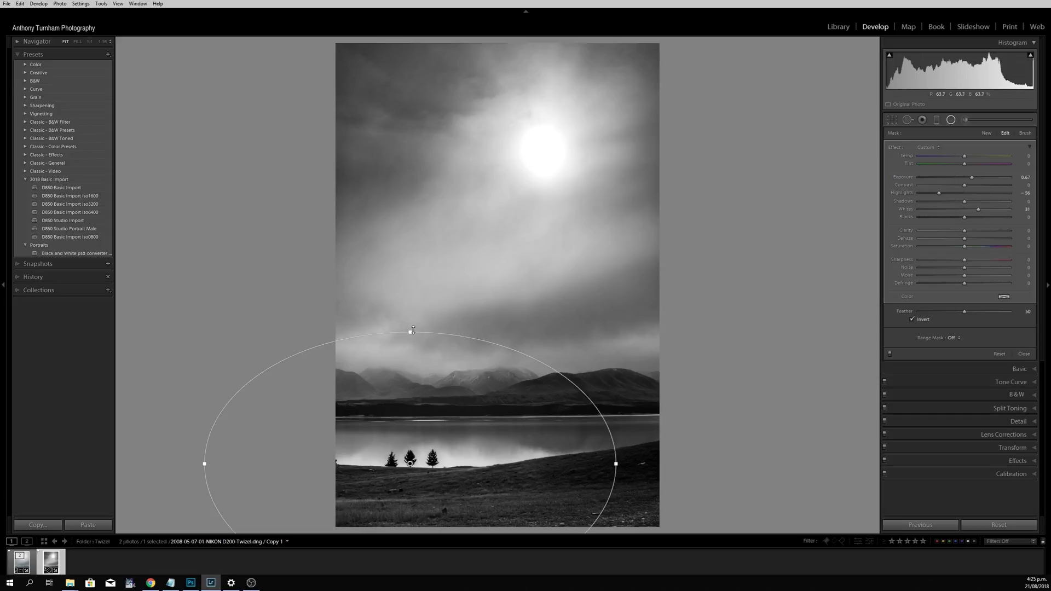
pyautogui.moveTo(412, 330); pyautogui.dragTo(410, 423)
pyautogui.moveTo(410, 465)
pyautogui.mouseDown()
pyautogui.moveTo(558, 441)
pyautogui.moveTo(576, 403)
pyautogui.moveTo(477, 420)
pyautogui.moveTo(500, 406)
pyautogui.moveTo(515, 426)
pyautogui.moveTo(405, 438)
pyautogui.moveTo(411, 462)
pyautogui.mouseUp()
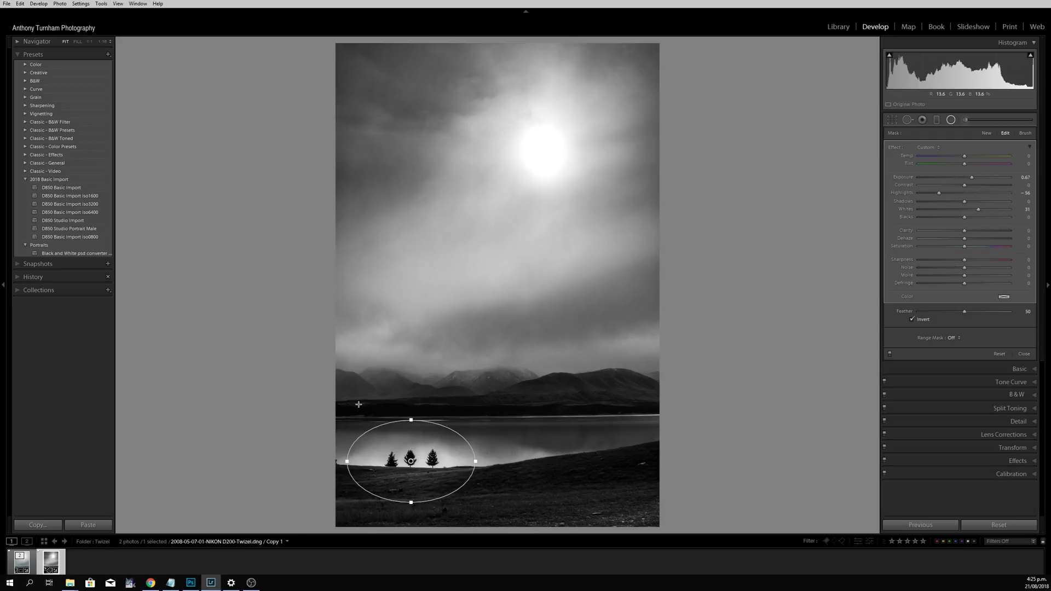
# - View the black and white copy in the Library grid and loupe view, and return to the Develop module
pyautogui.click(837, 27)
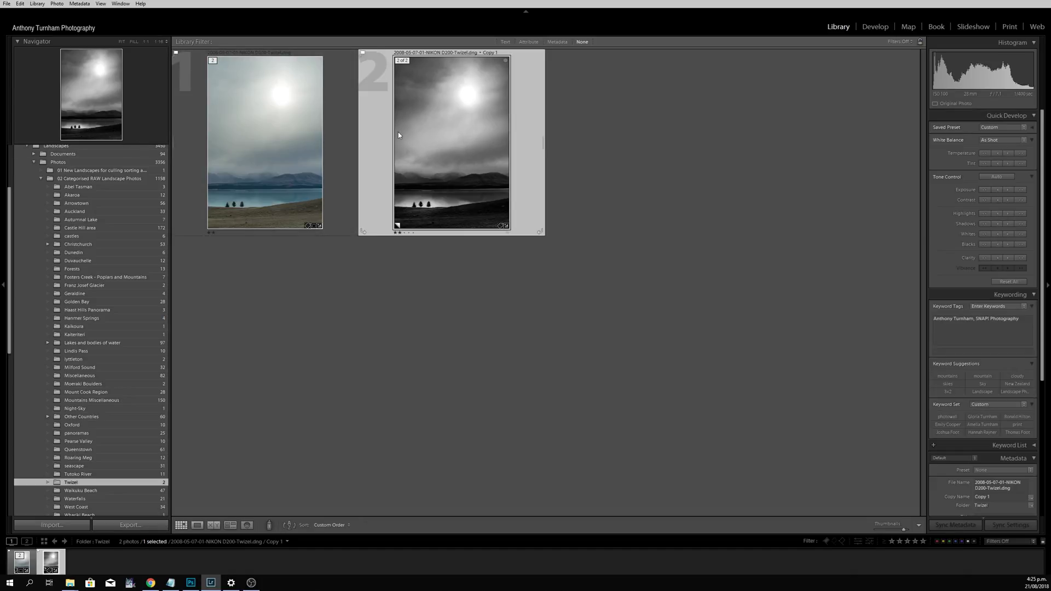
pyautogui.doubleClick(457, 136)
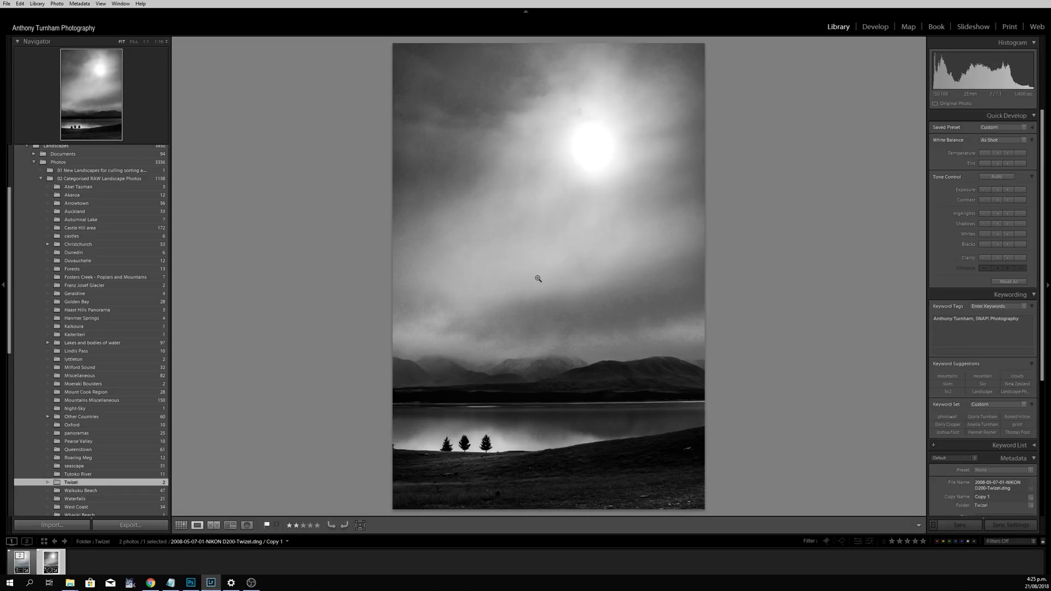
pyautogui.click(875, 29)
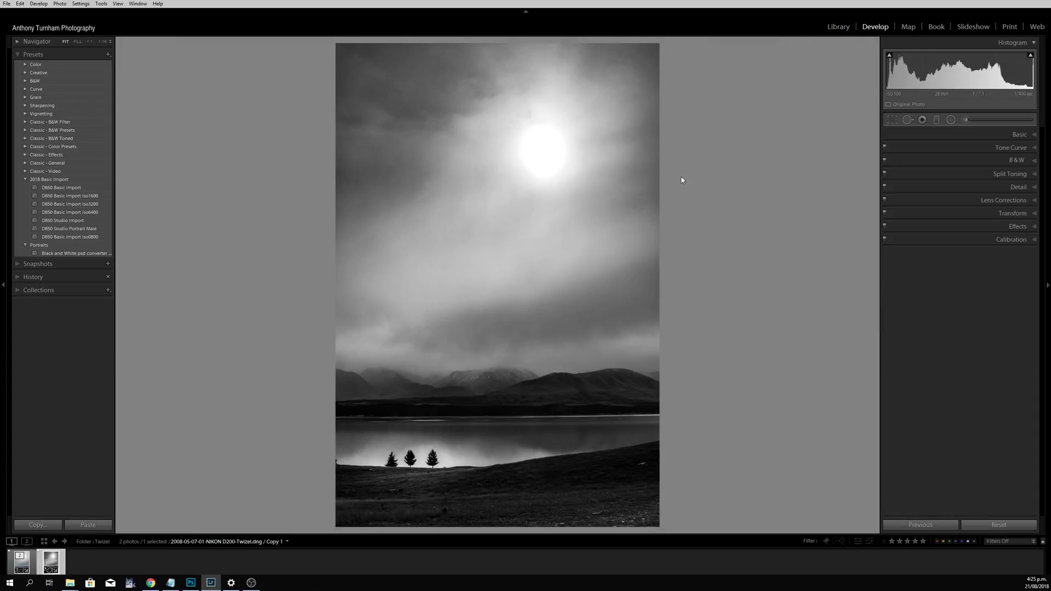
# - Show the Navigator preview and widen the panel that holds it
pyautogui.click(22, 43)
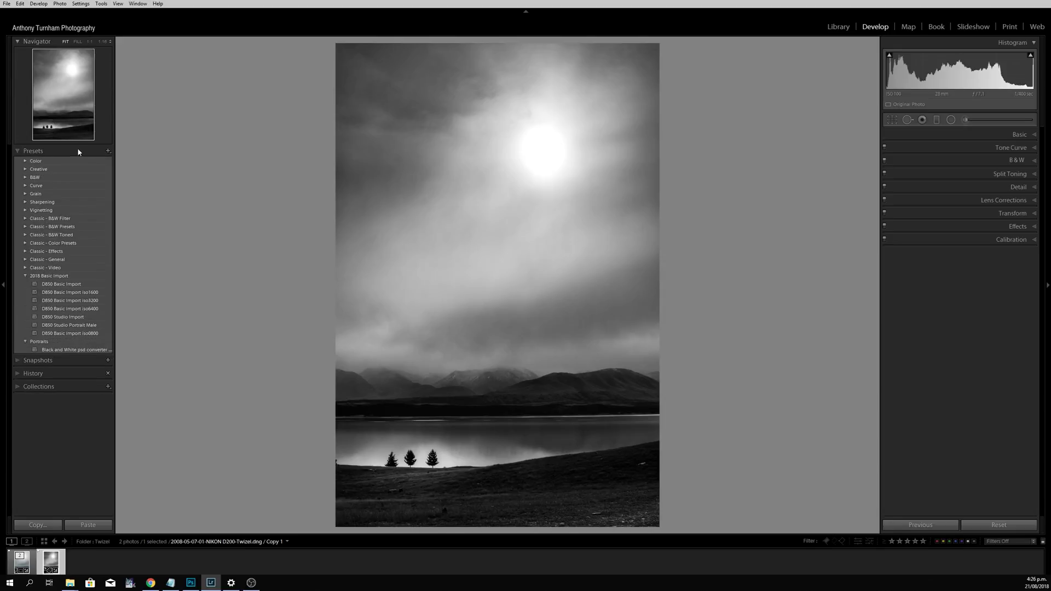
pyautogui.moveTo(114, 134); pyautogui.dragTo(170, 135)
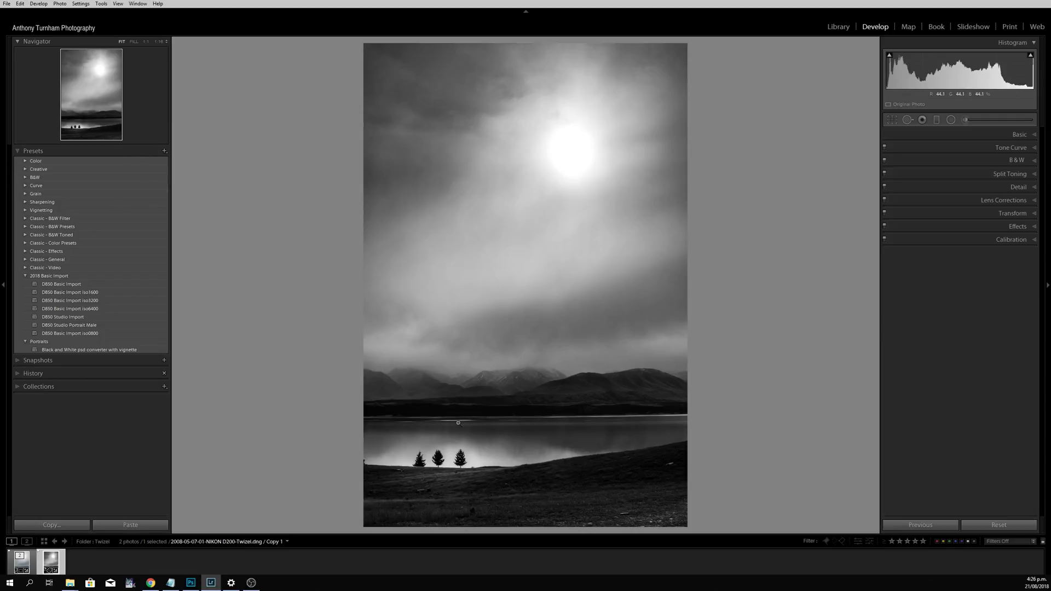
# - Widen the trees' radial filter to span the lake and mountains, set its feather to 100 and recentre it on the trees
pyautogui.click(951, 121)
pyautogui.click(438, 461)
pyautogui.moveTo(438, 462)
pyautogui.mouseDown()
pyautogui.moveTo(536, 429)
pyautogui.moveTo(429, 416)
pyautogui.moveTo(433, 438)
pyautogui.moveTo(584, 404)
pyautogui.moveTo(437, 433)
pyautogui.moveTo(403, 427)
pyautogui.moveTo(444, 463)
pyautogui.mouseUp()
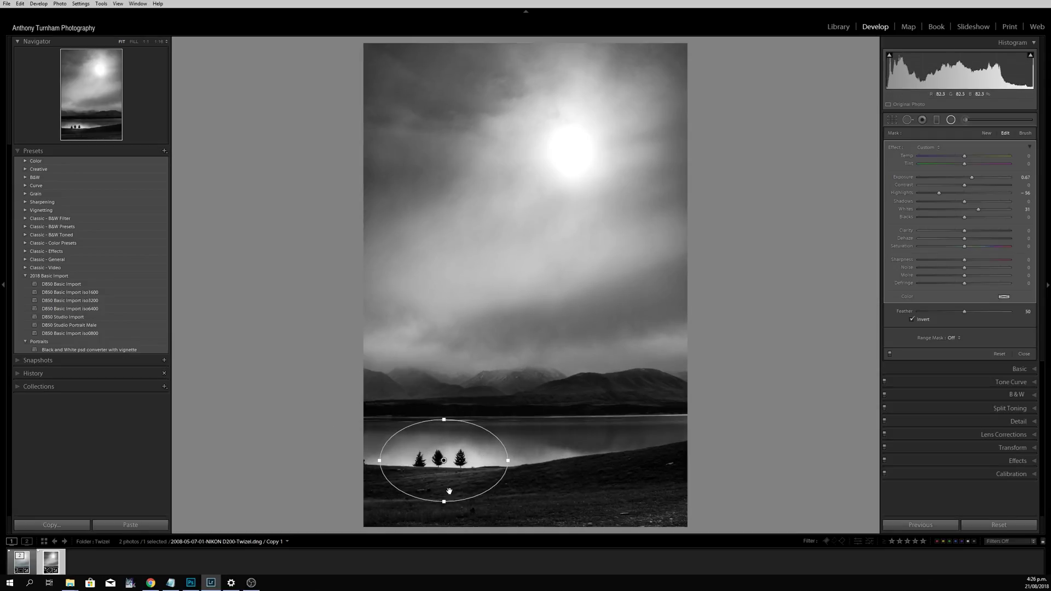
pyautogui.moveTo(508, 460); pyautogui.dragTo(659, 460)
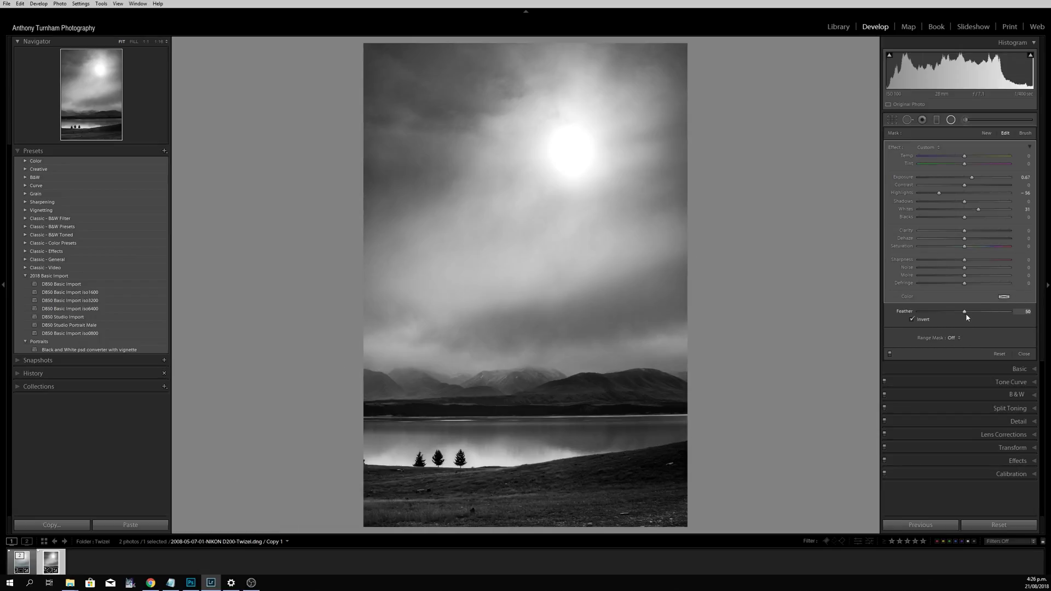
pyautogui.moveTo(965, 312); pyautogui.dragTo(1039, 316)
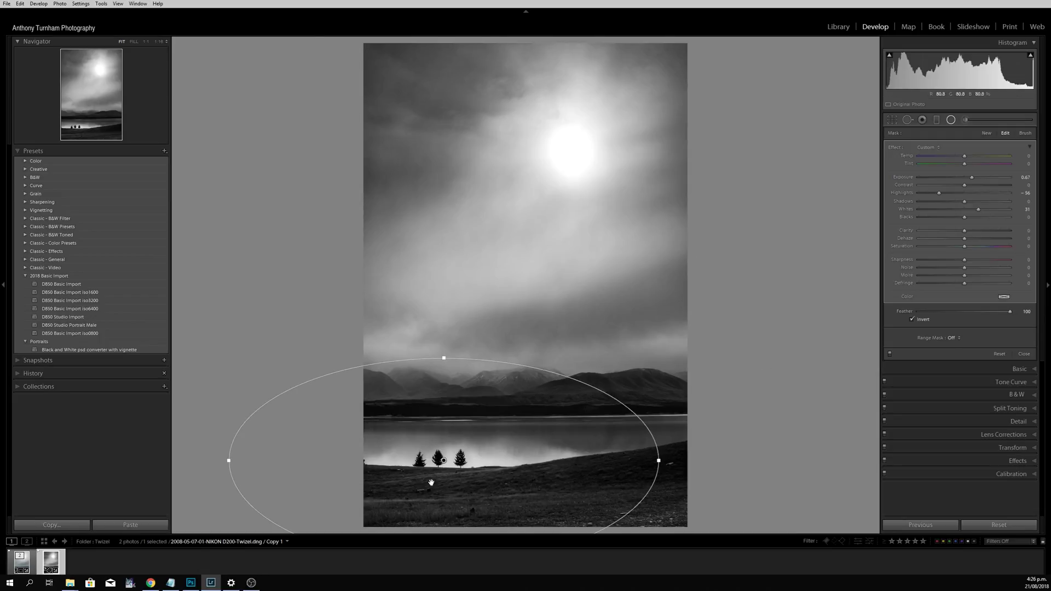
pyautogui.moveTo(441, 459); pyautogui.dragTo(390, 453)
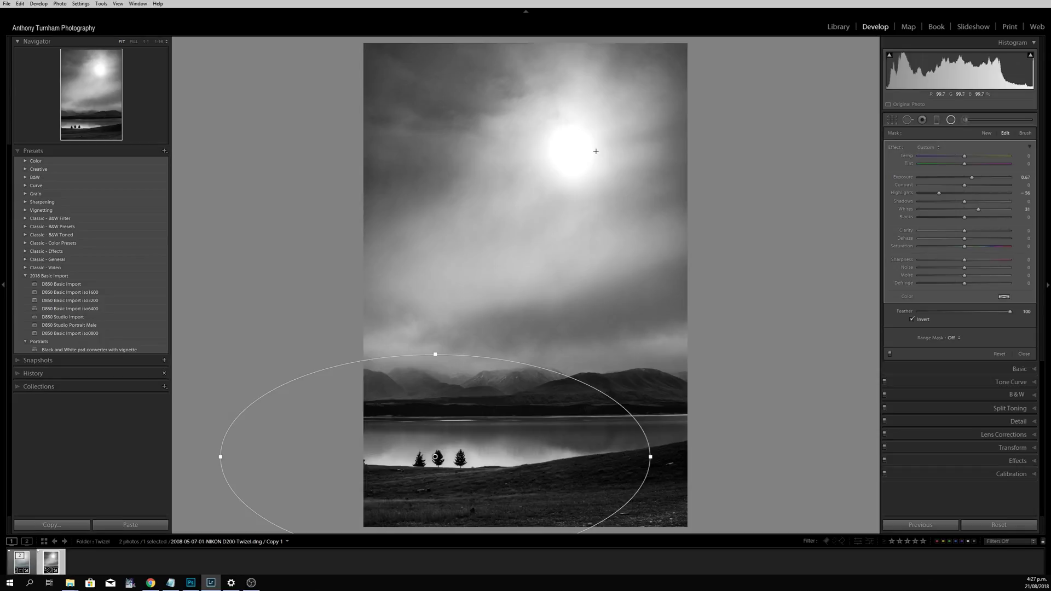
# - Add a round radial filter around the sun, with clarity -71 and exposure 0.31, to soften and brighten its glow
pyautogui.moveTo(569, 149); pyautogui.dragTo(609, 108)
pyautogui.moveTo(646, 76); pyautogui.dragTo(646, 76)
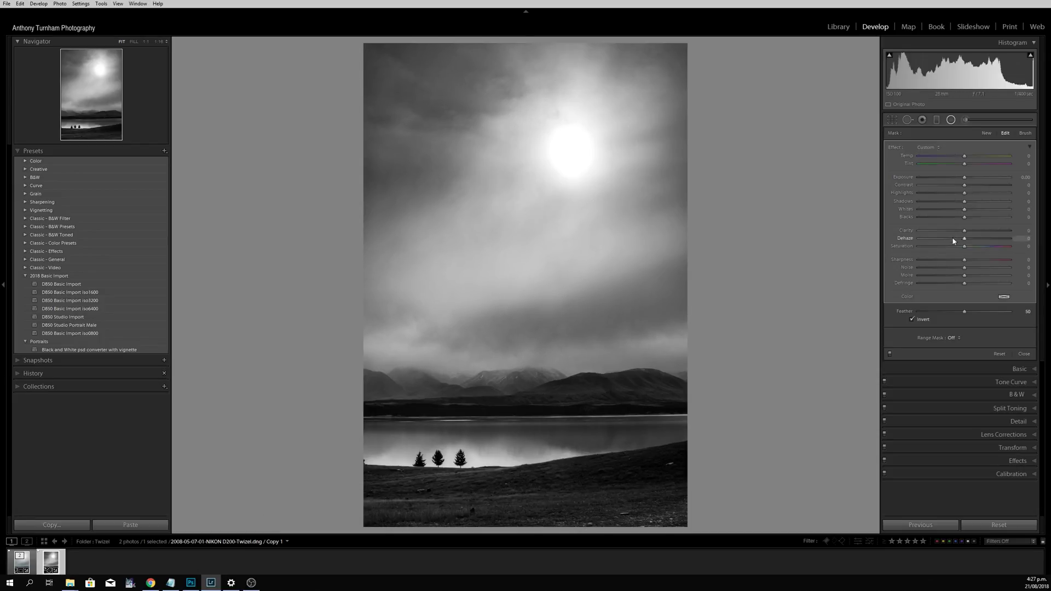
pyautogui.moveTo(955, 234); pyautogui.dragTo(928, 238)
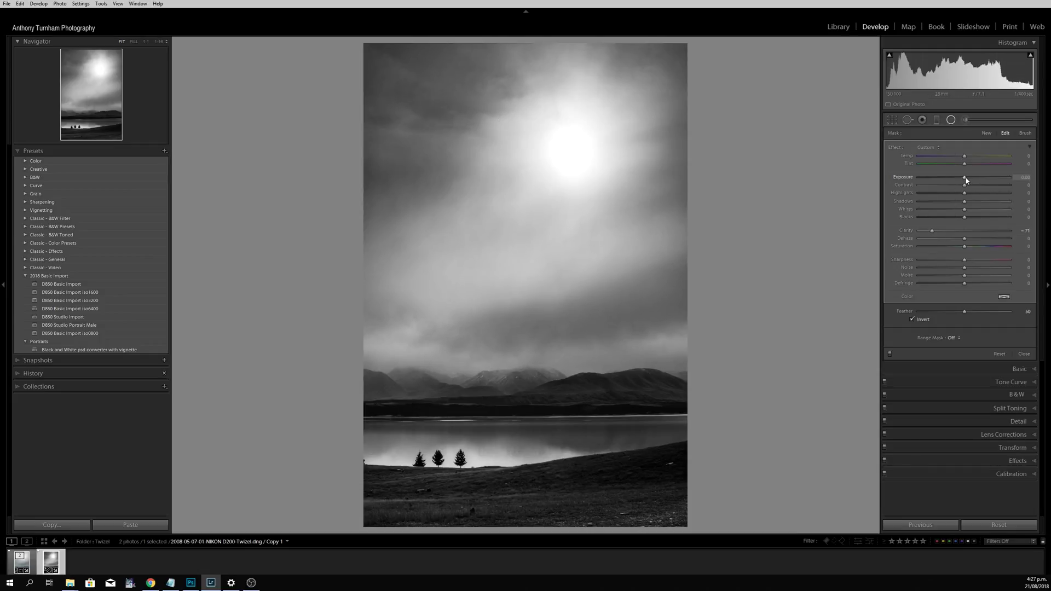
pyautogui.moveTo(966, 180); pyautogui.dragTo(969, 179)
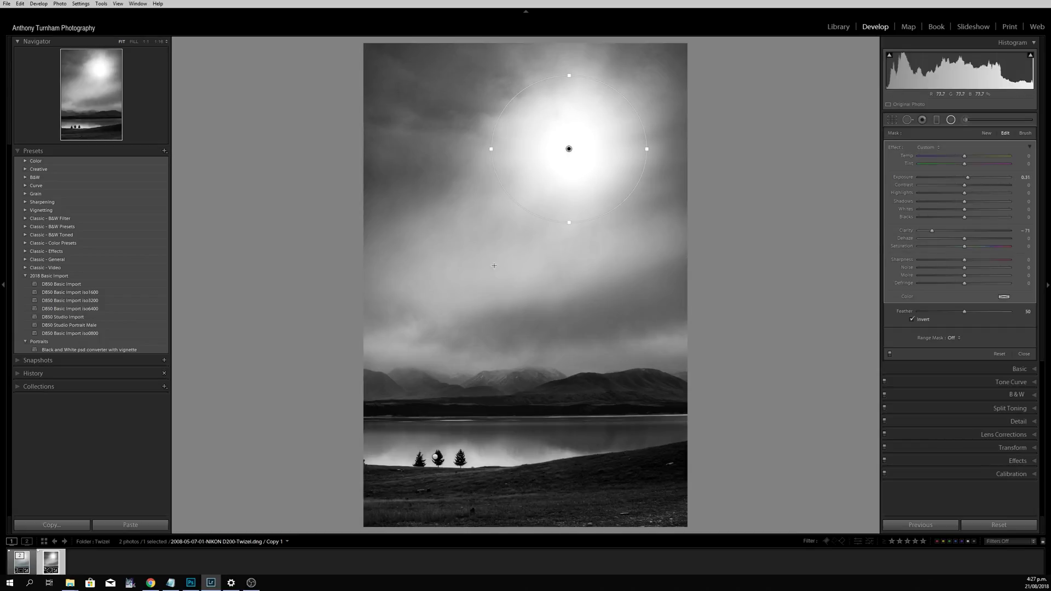
# - Add a wide radial filter over the darker side of the sky, with exposure -0.92 and lifted shadows, and recentre it farther into the photo
pyautogui.moveTo(361, 310); pyautogui.dragTo(648, 424)
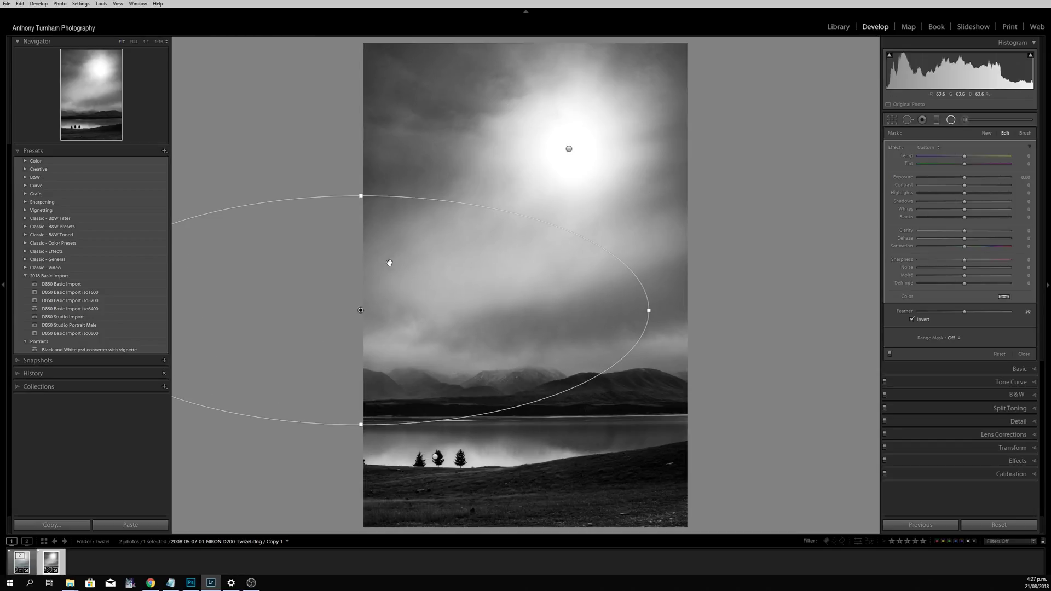
pyautogui.moveTo(964, 178); pyautogui.dragTo(952, 186)
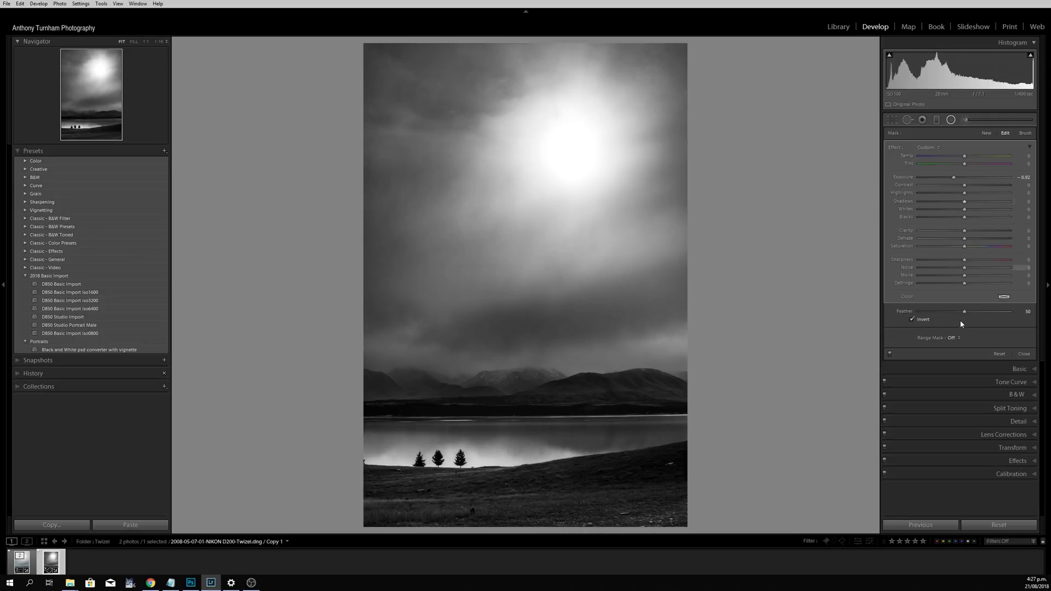
pyautogui.click(954, 338)
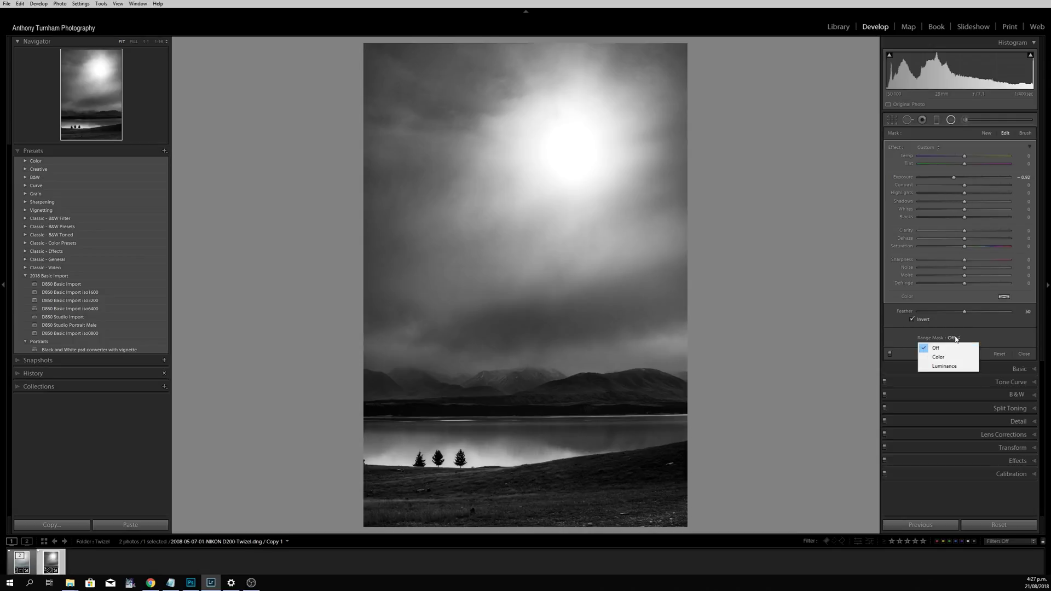
pyautogui.click(964, 205)
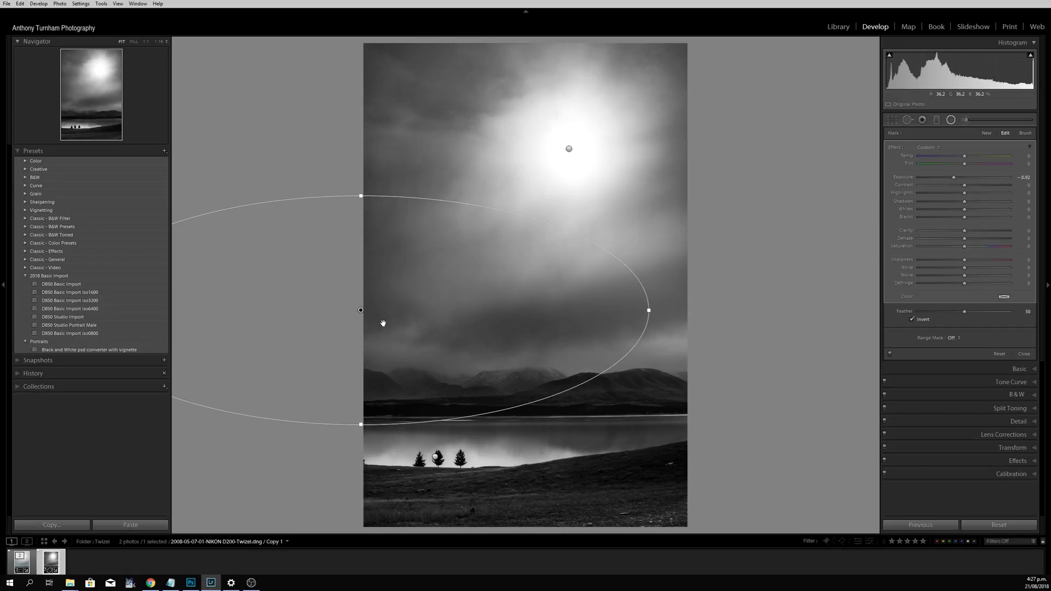
pyautogui.moveTo(964, 201); pyautogui.dragTo(990, 208)
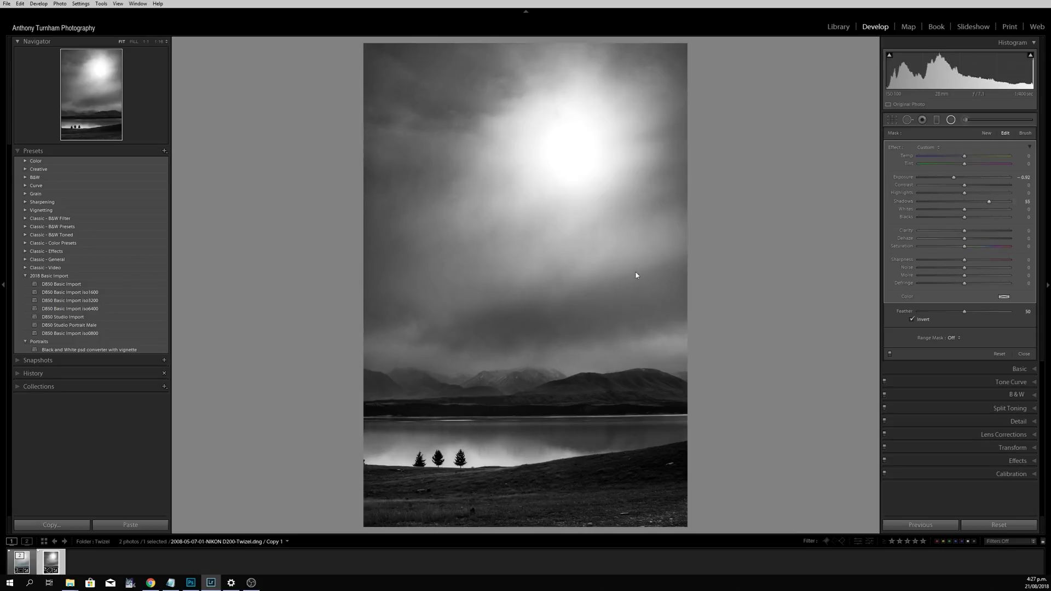
pyautogui.moveTo(360, 309); pyautogui.dragTo(440, 301)
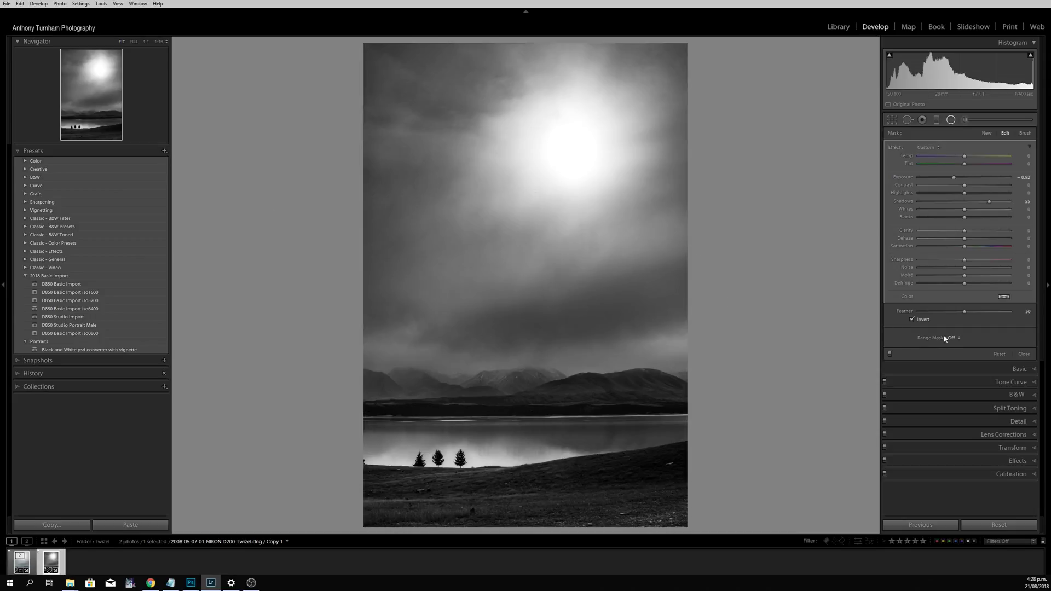
# - Limit the sky filter with a color range mask sampled at two sky spots, and set its exposure to -0.81 and shadows to 53
pyautogui.click(958, 338)
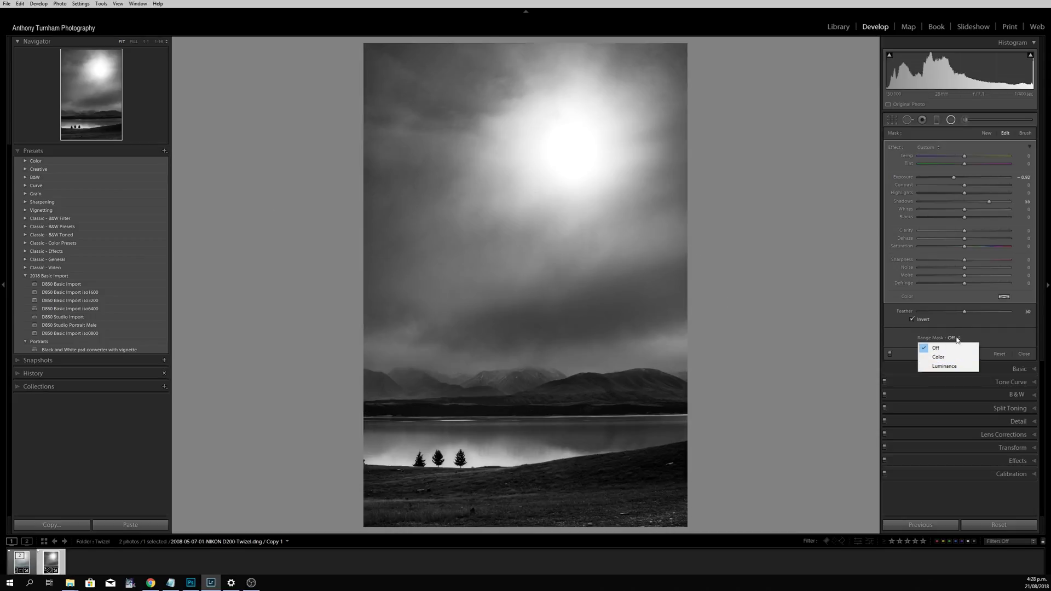
pyautogui.click(939, 357)
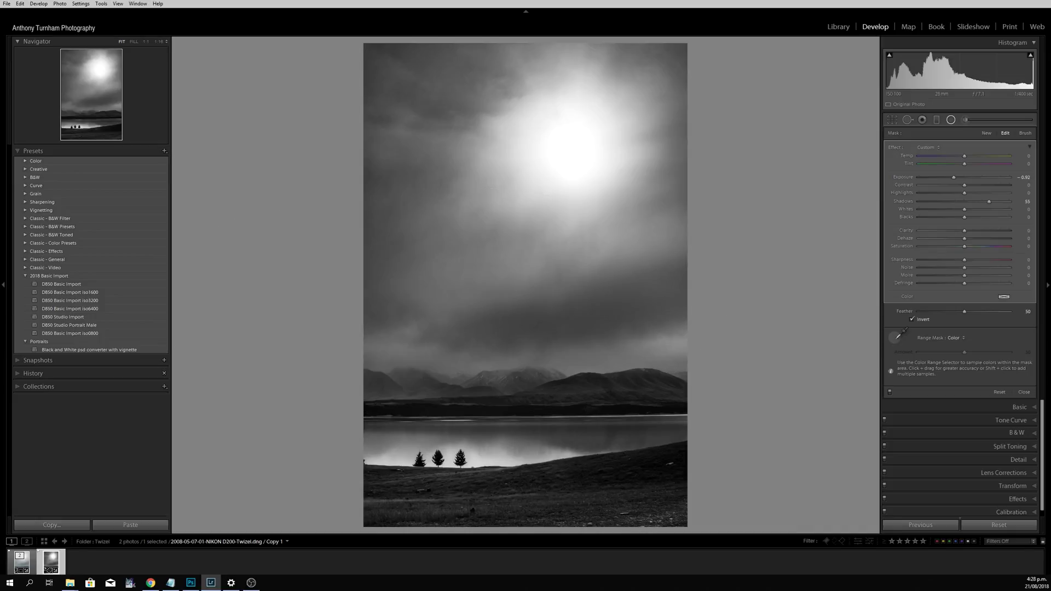
pyautogui.click(457, 281)
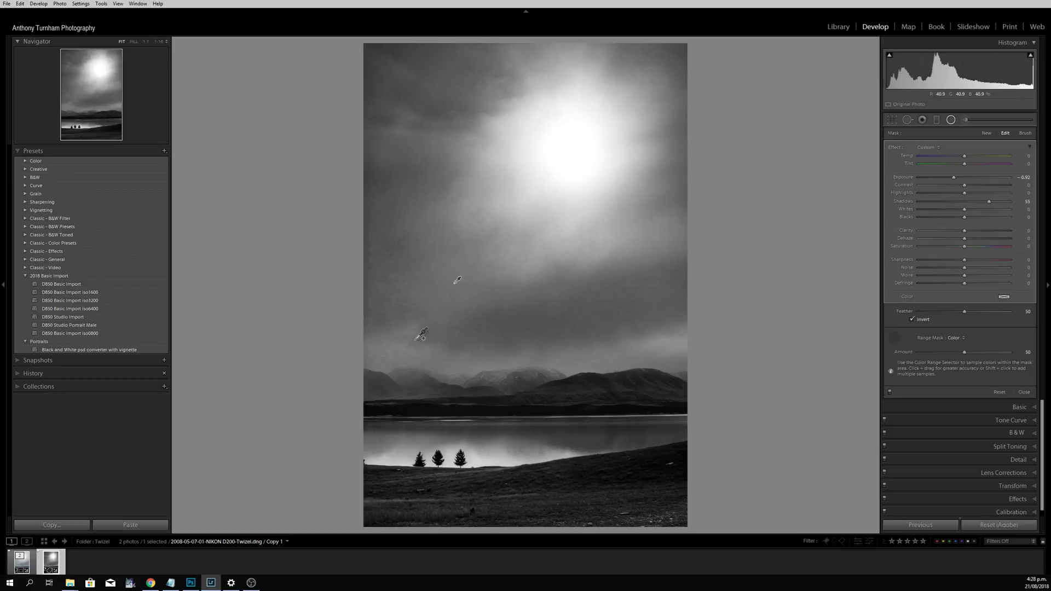
pyautogui.keyDown('shift'); pyautogui.click(394, 345); pyautogui.keyUp('shift')
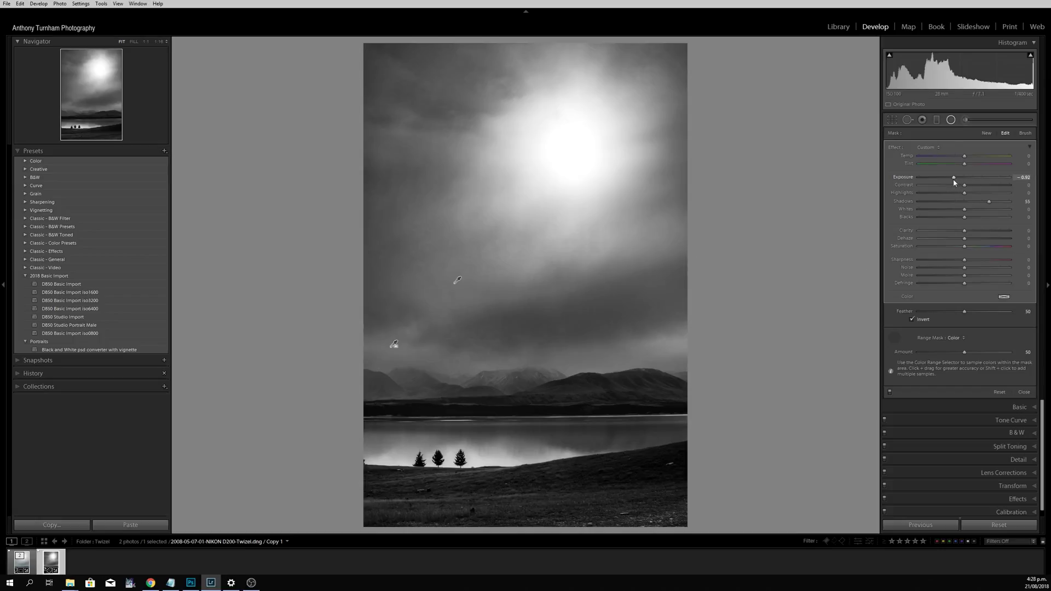
pyautogui.moveTo(953, 178); pyautogui.dragTo(956, 179)
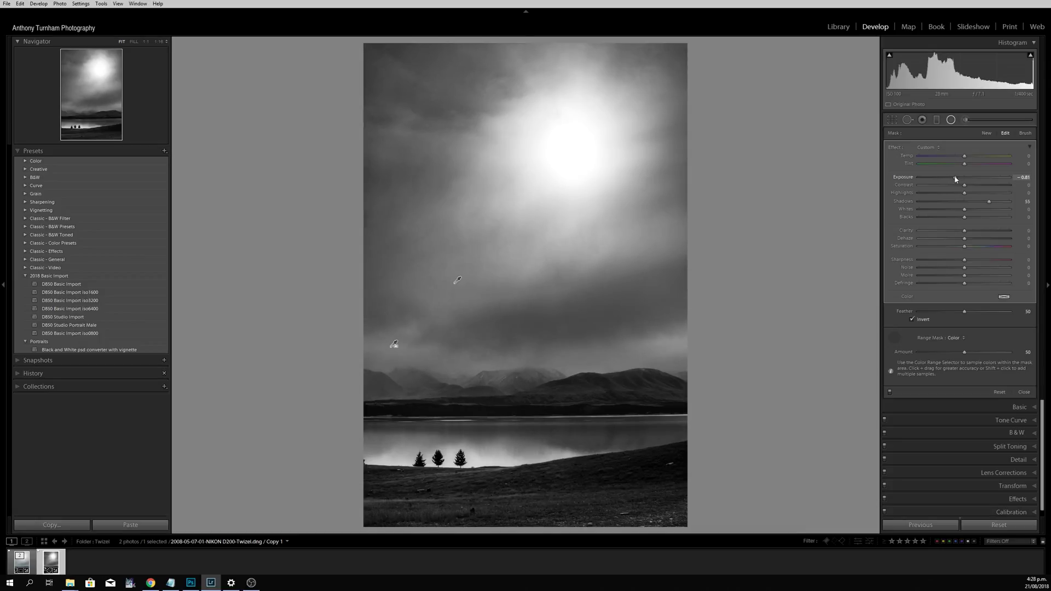
pyautogui.moveTo(992, 204); pyautogui.dragTo(987, 204)
# - Switch the sky filter's range mask off and back to Color, and make its ellipse slightly taller
pyautogui.click(955, 338)
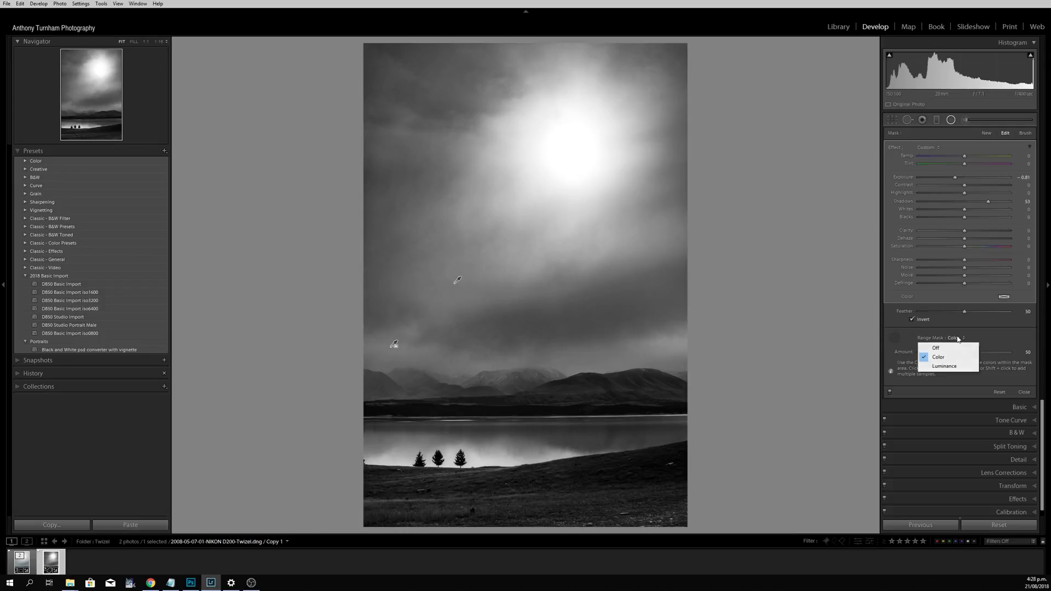
pyautogui.click(953, 347)
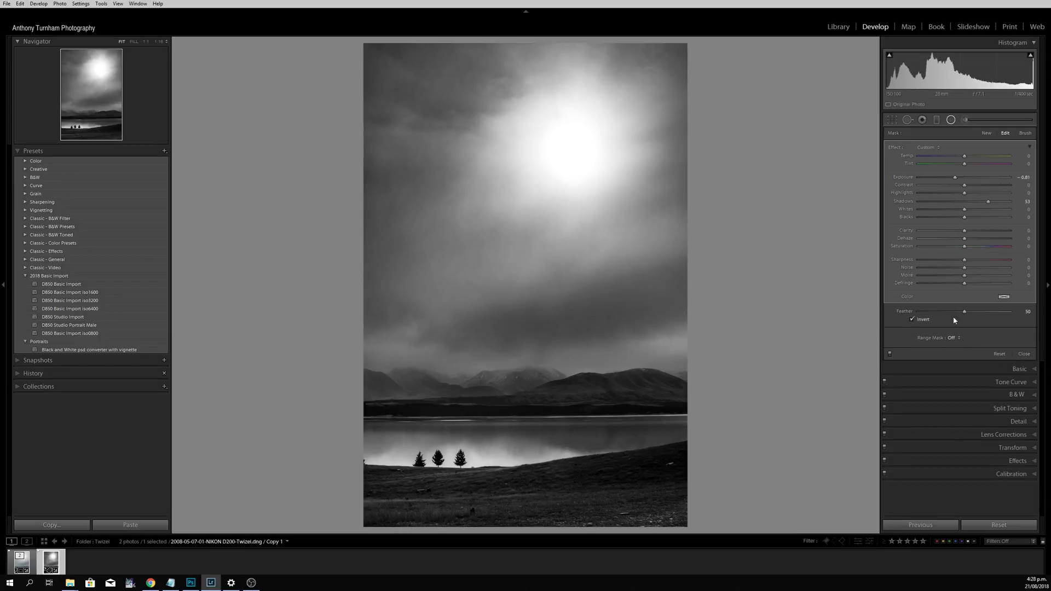
pyautogui.click(957, 341)
pyautogui.click(956, 359)
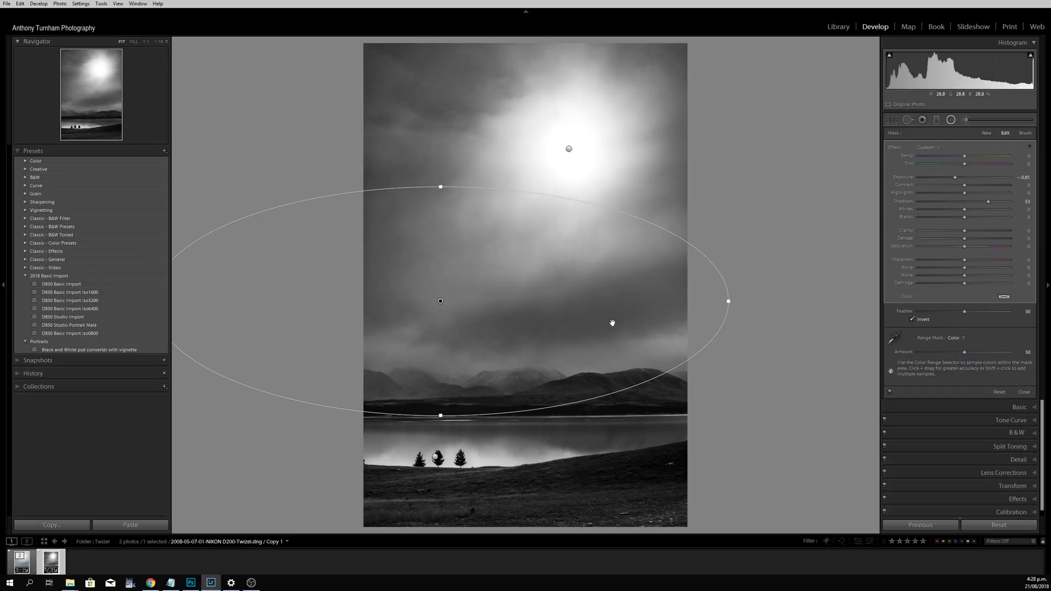
pyautogui.moveTo(442, 186); pyautogui.dragTo(441, 171)
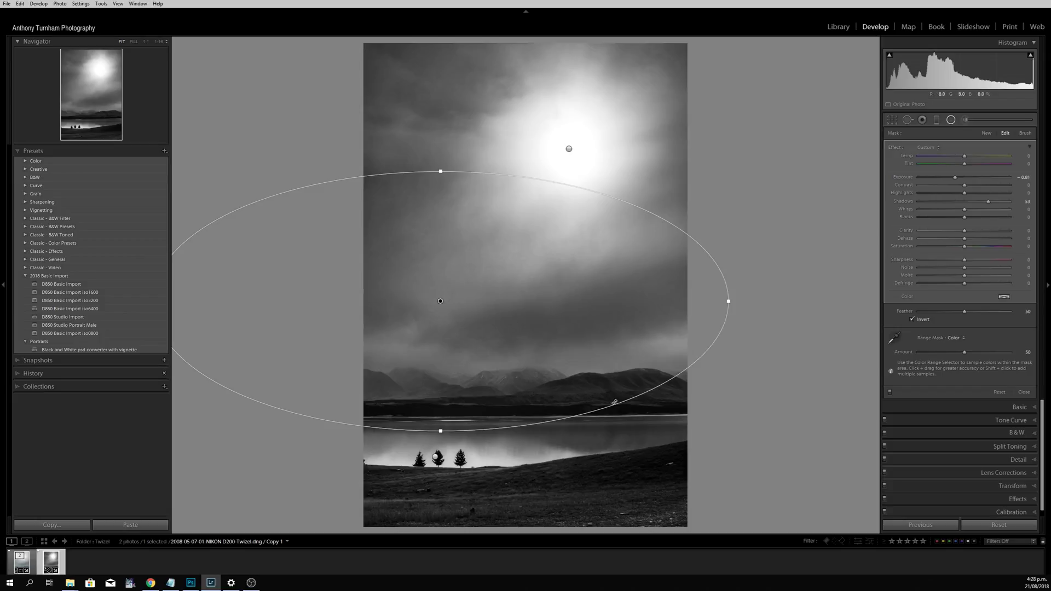
# - Add a wide, flat radial filter centred on the mountains and lake, with clarity 48 and exposure 0.27
pyautogui.moveTo(629, 408); pyautogui.dragTo(882, 486)
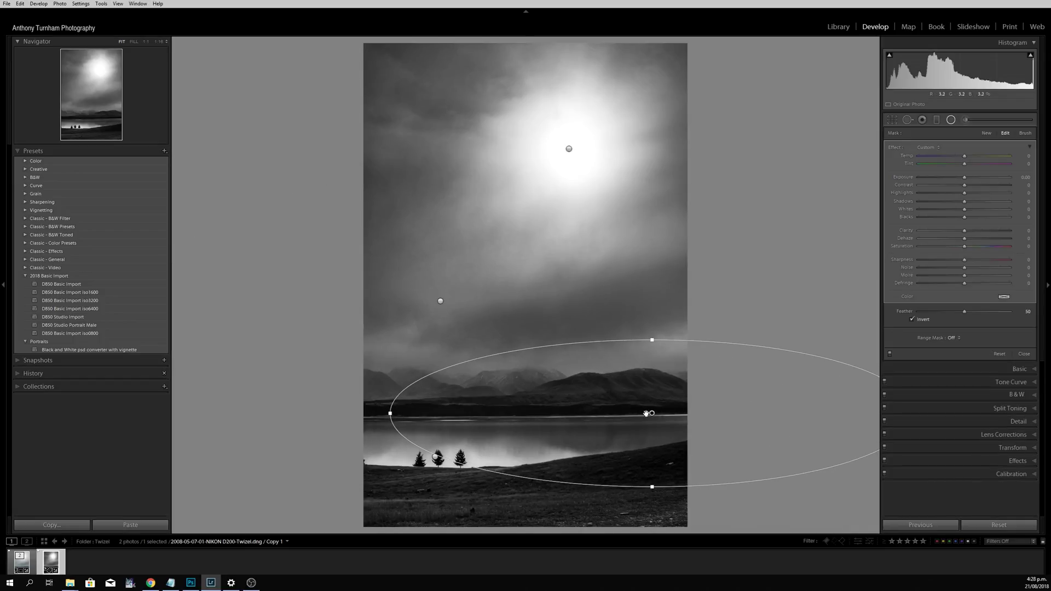
pyautogui.moveTo(652, 414); pyautogui.dragTo(536, 384)
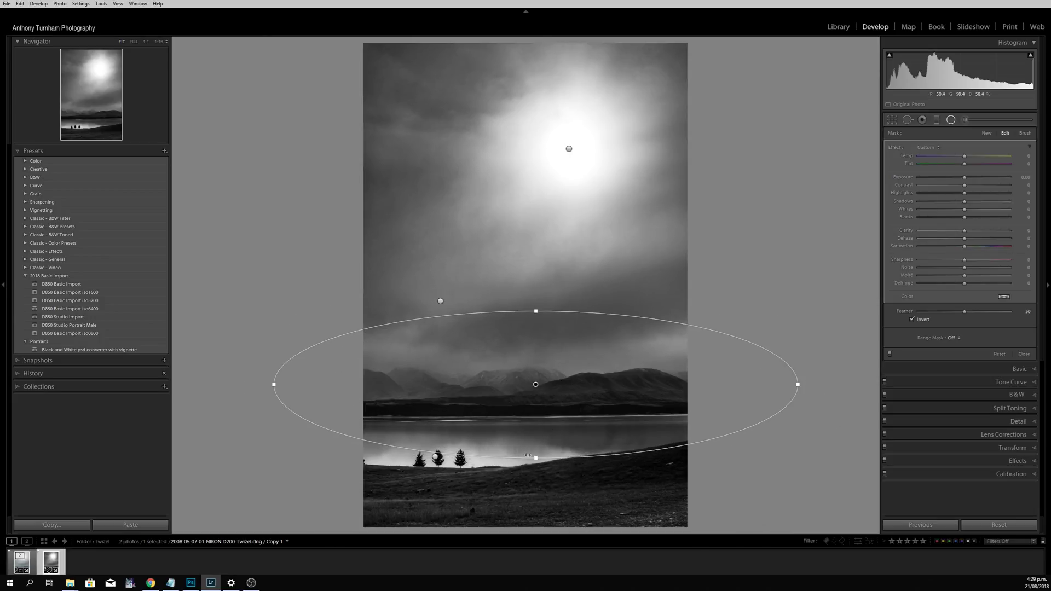
pyautogui.moveTo(538, 458); pyautogui.dragTo(536, 451)
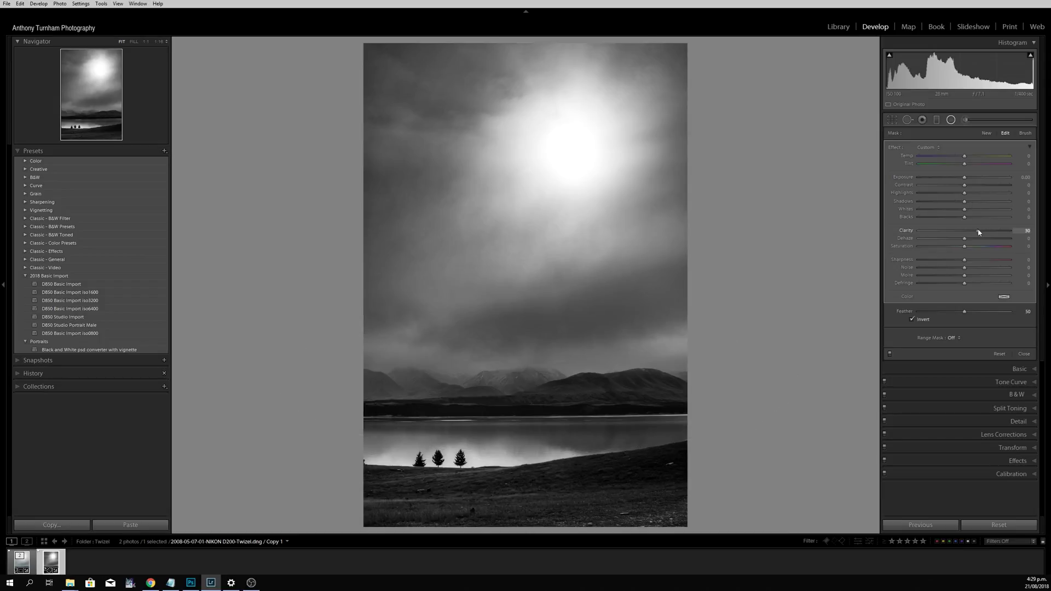
pyautogui.moveTo(999, 235)
pyautogui.mouseDown()
pyautogui.moveTo(943, 230)
pyautogui.moveTo(1012, 237)
pyautogui.moveTo(987, 241)
pyautogui.mouseUp()
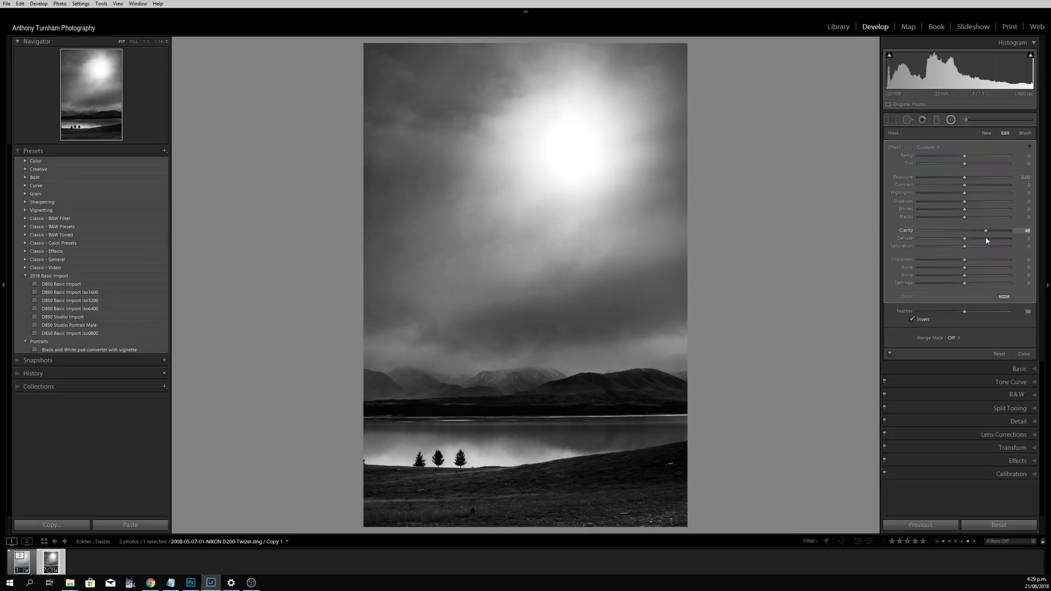
pyautogui.click(972, 179)
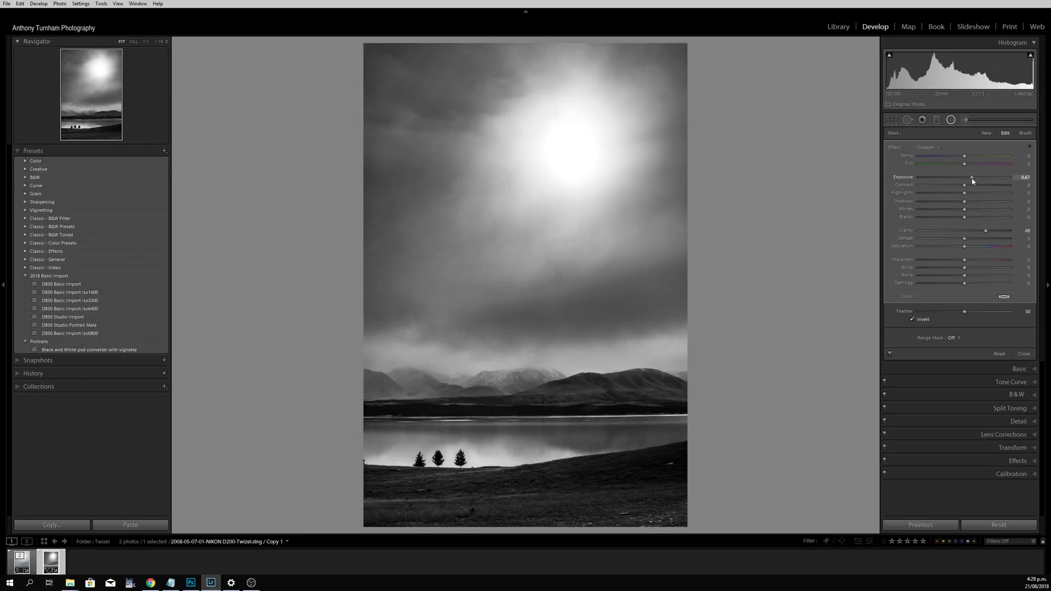
pyautogui.moveTo(969, 181); pyautogui.dragTo(968, 180)
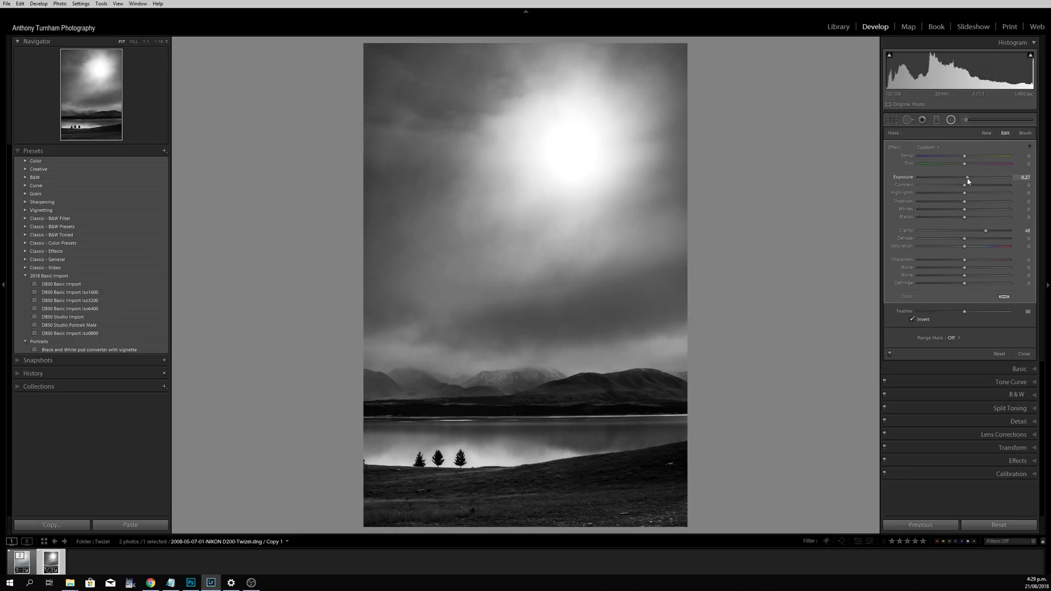
pyautogui.moveTo(465, 380)
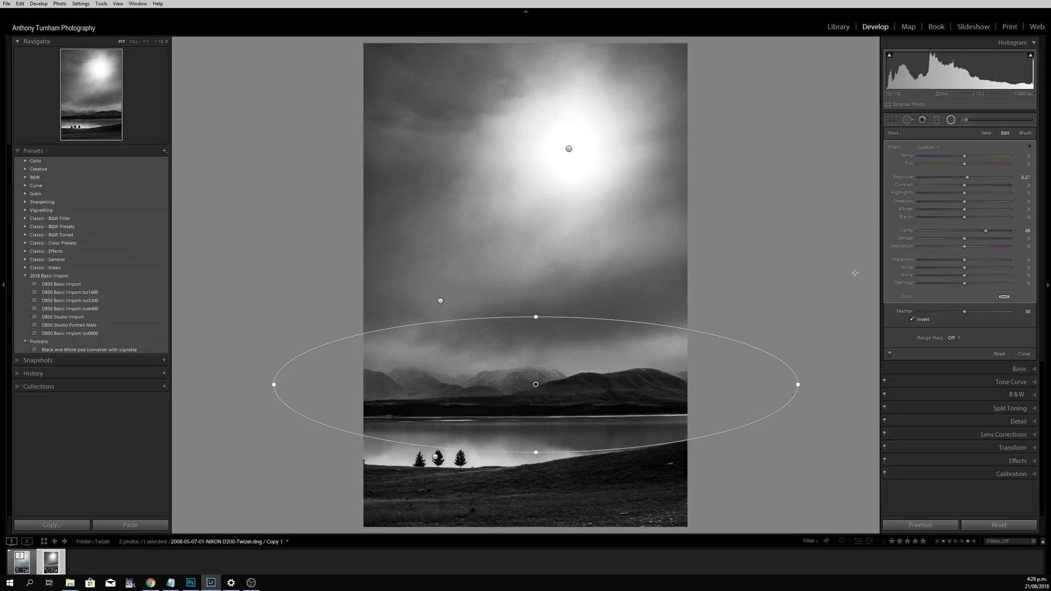
# - Set the mountain filter's shadows to 86 and its clarity to 100
pyautogui.click(978, 202)
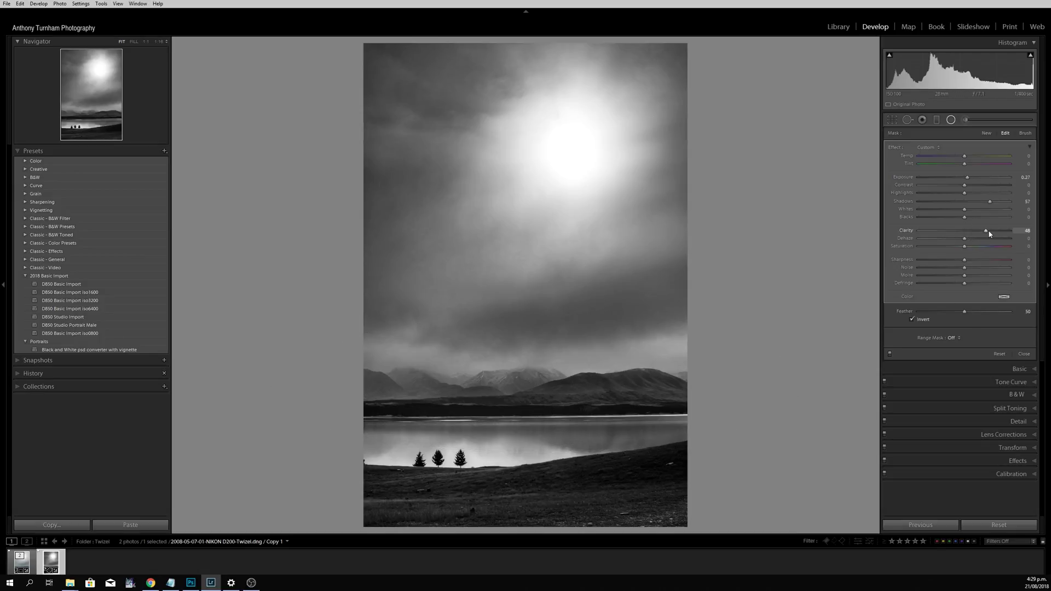
pyautogui.moveTo(989, 233); pyautogui.dragTo(1013, 238)
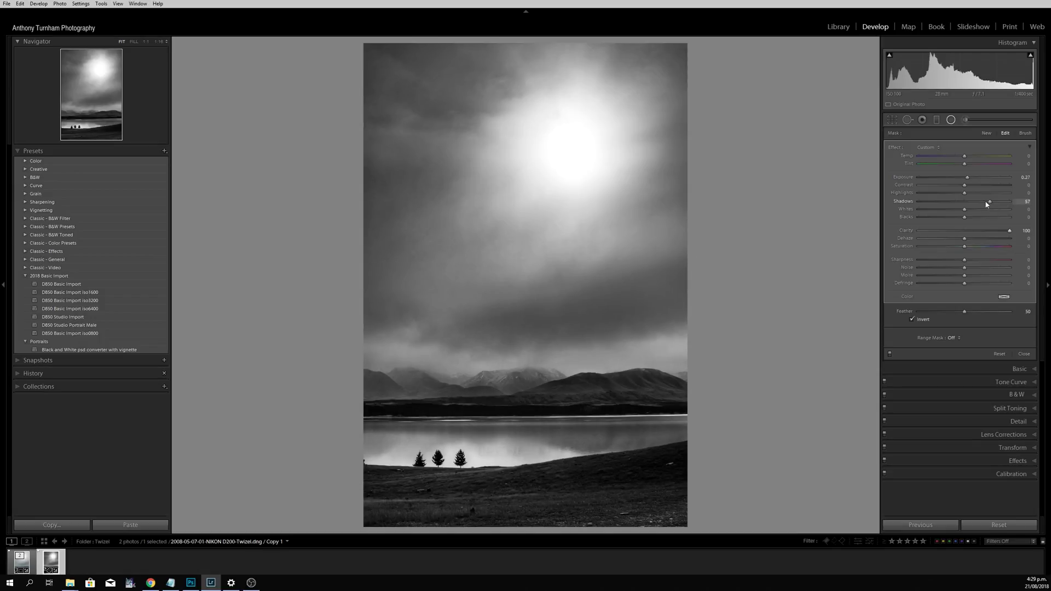
pyautogui.moveTo(993, 205); pyautogui.dragTo(1006, 205)
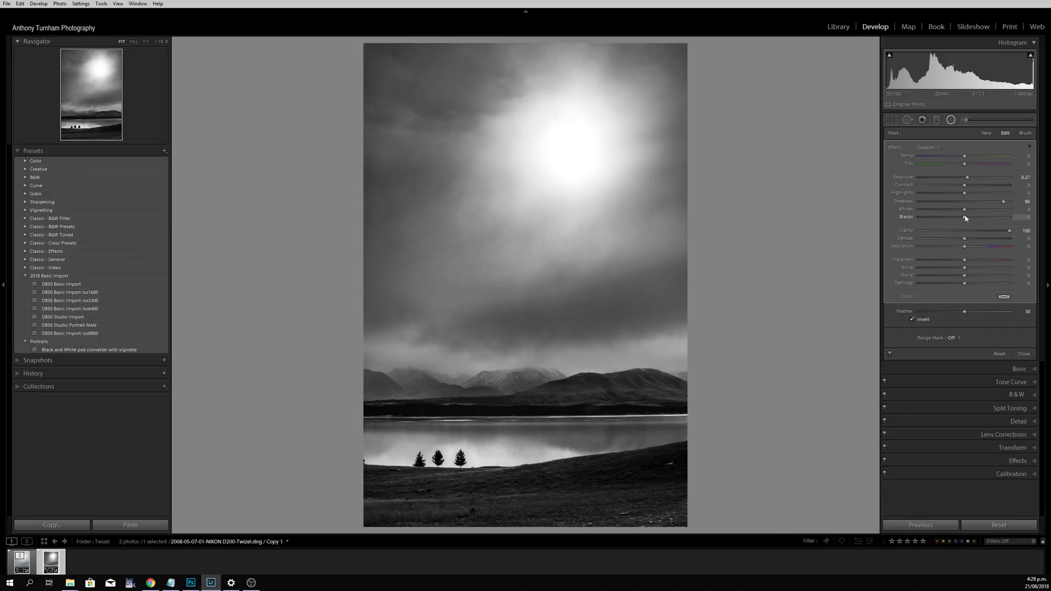
# - Try lifting the mountain filter's blacks to 100 and 91, reset them to 0, and set the shadows to 100
pyautogui.moveTo(966, 218); pyautogui.dragTo(1042, 234)
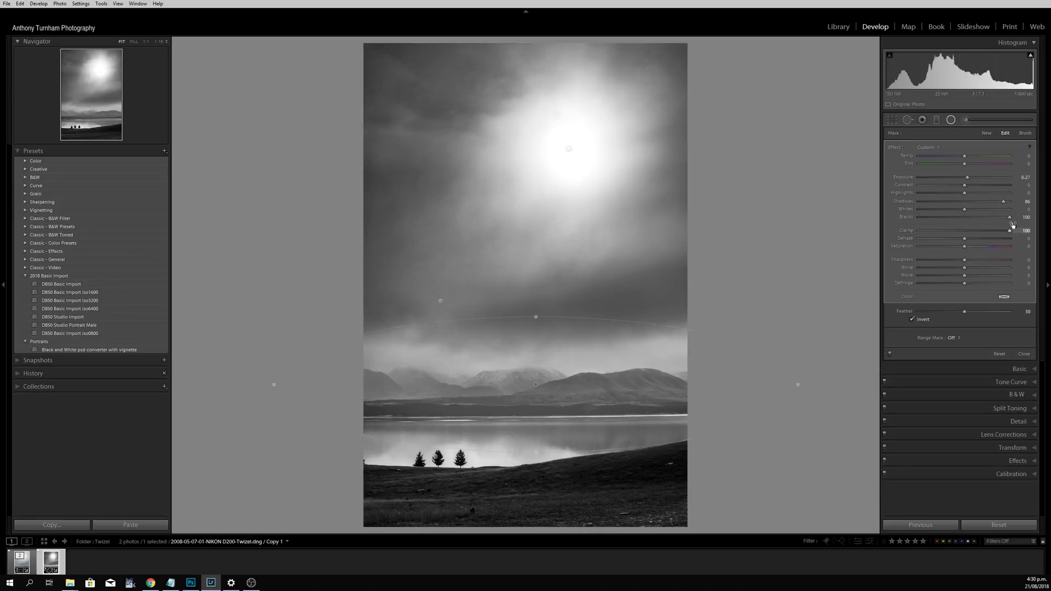
pyautogui.moveTo(1003, 201); pyautogui.dragTo(969, 203)
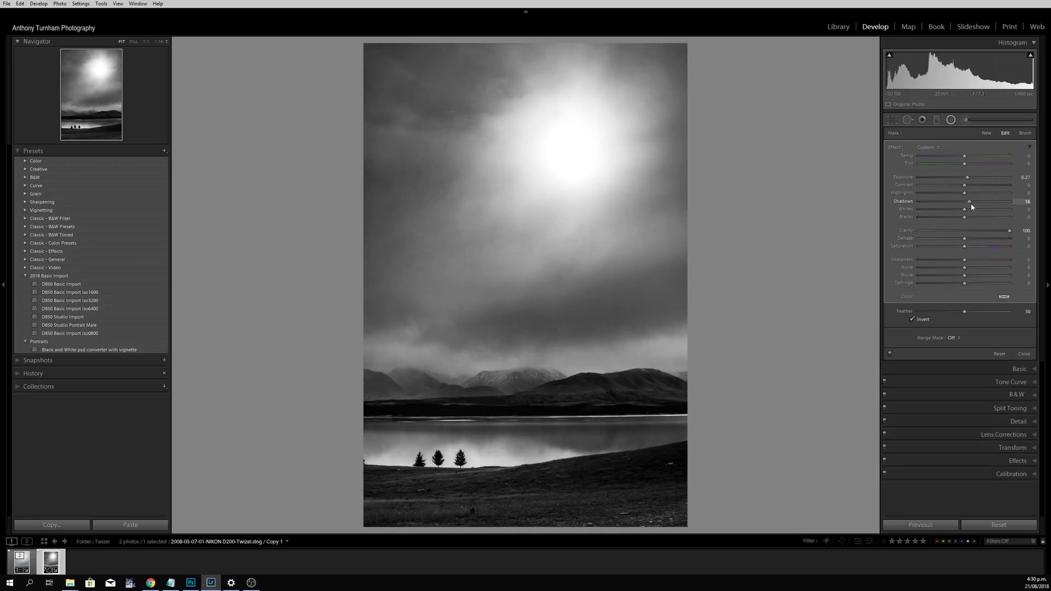
pyautogui.moveTo(970, 204); pyautogui.dragTo(1028, 211)
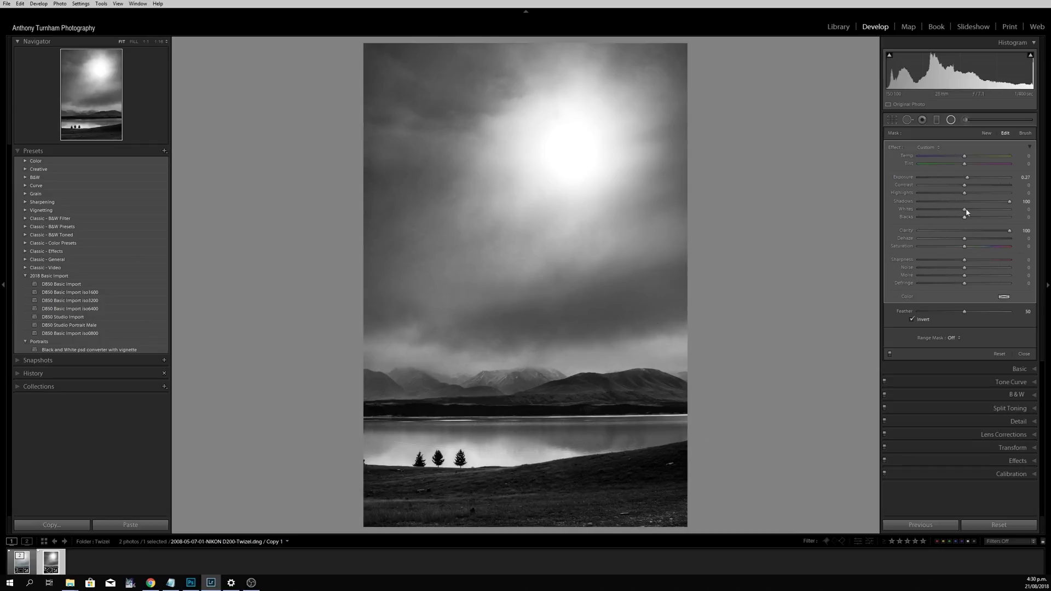
pyautogui.moveTo(964, 217); pyautogui.dragTo(1009, 227)
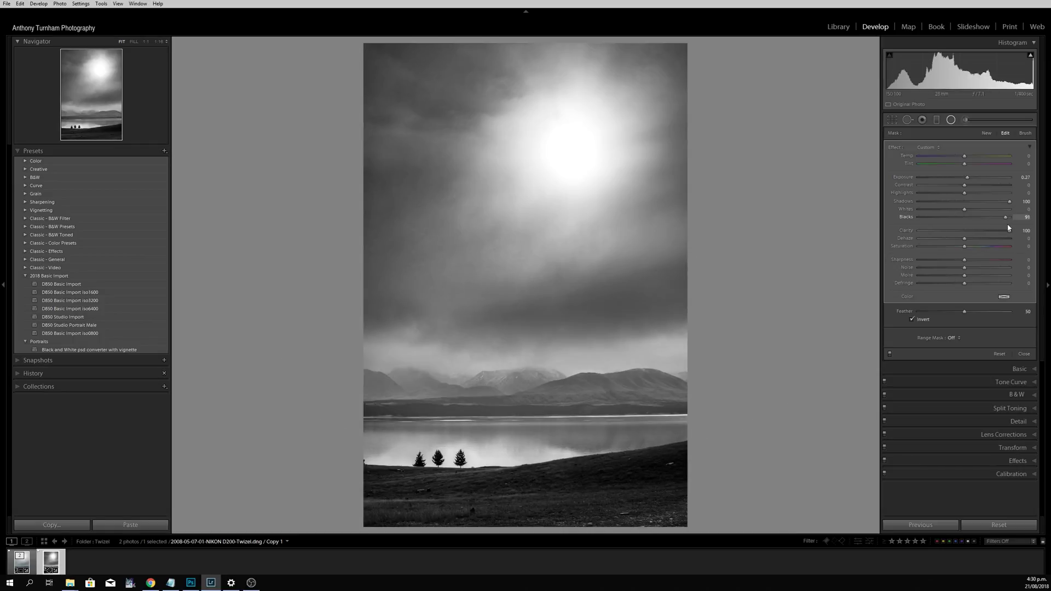
pyautogui.doubleClick(1006, 217)
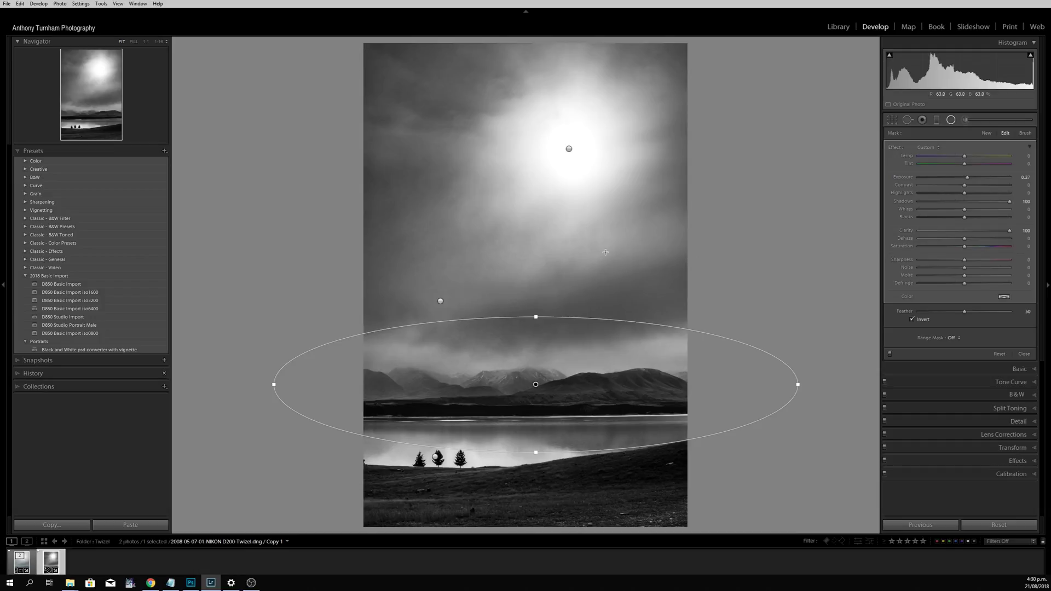
# - Close the radial filter and view the photo against a white background, then set the background color to black
pyautogui.click(950, 119)
pyautogui.rightClick(799, 263)
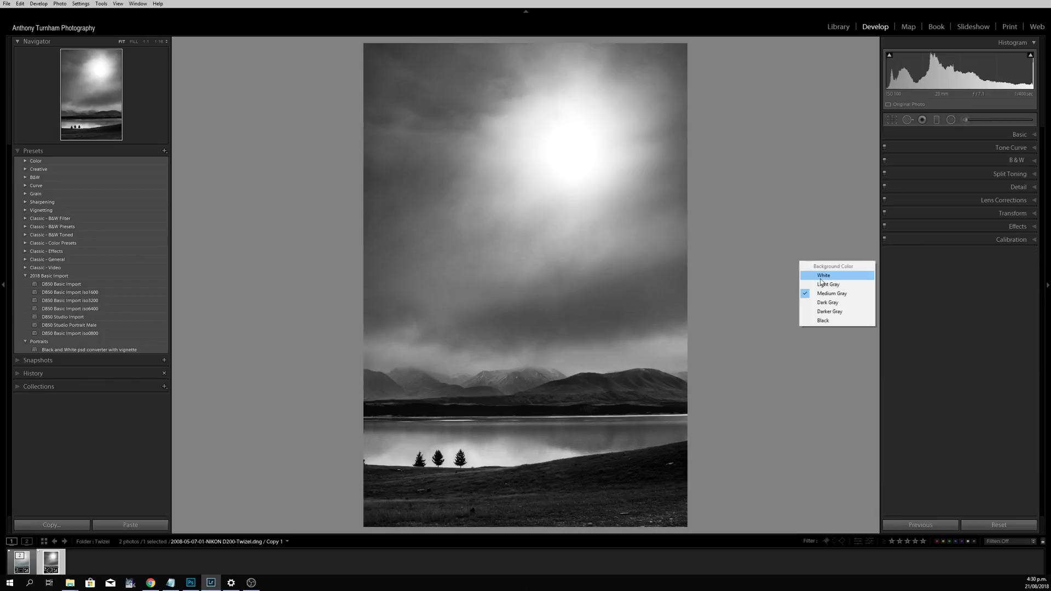
pyautogui.click(818, 276)
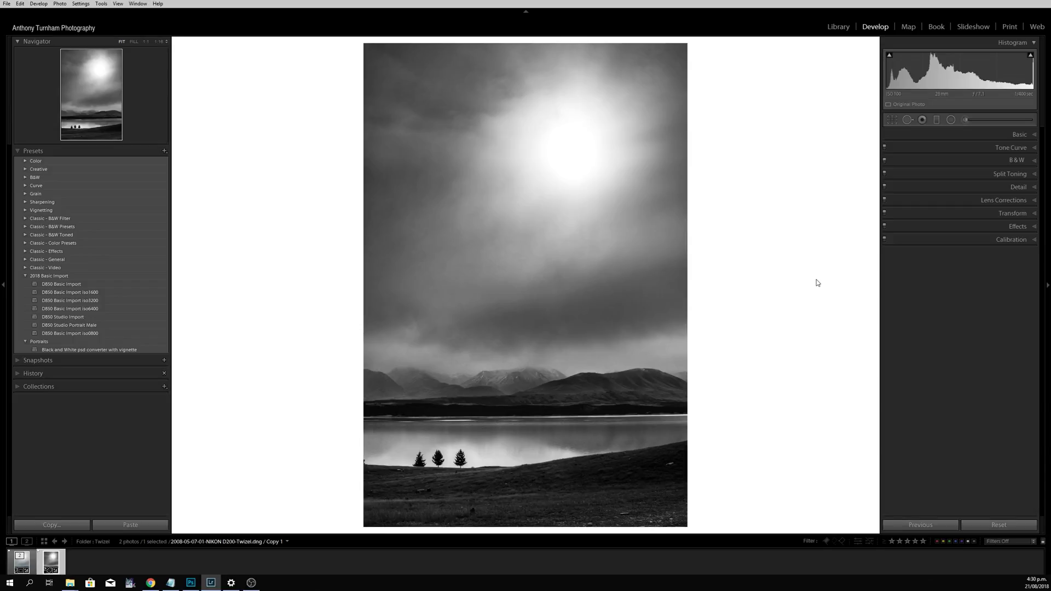
pyautogui.rightClick(777, 250)
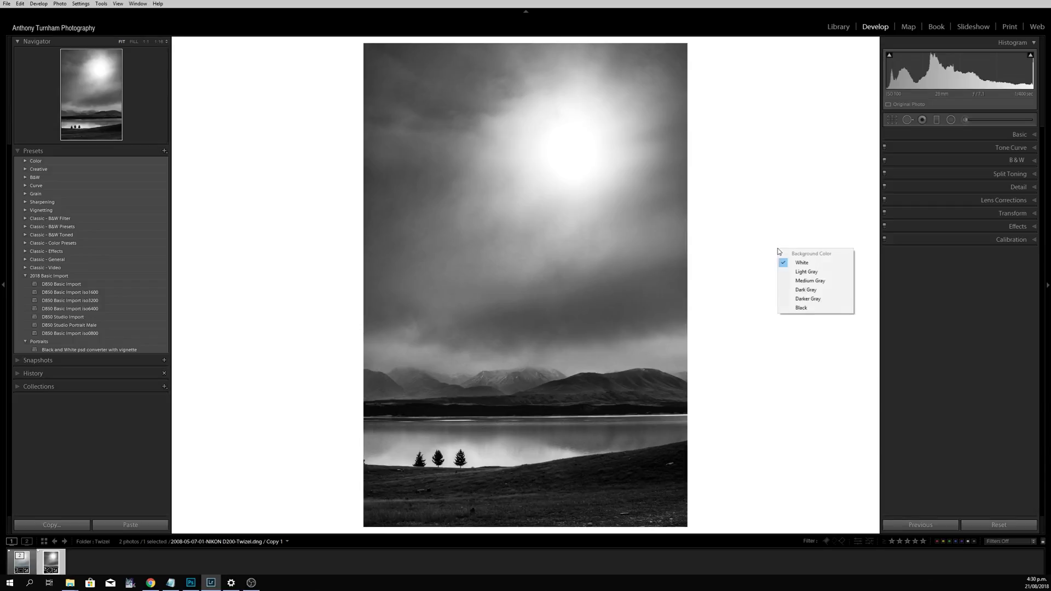
pyautogui.click(812, 309)
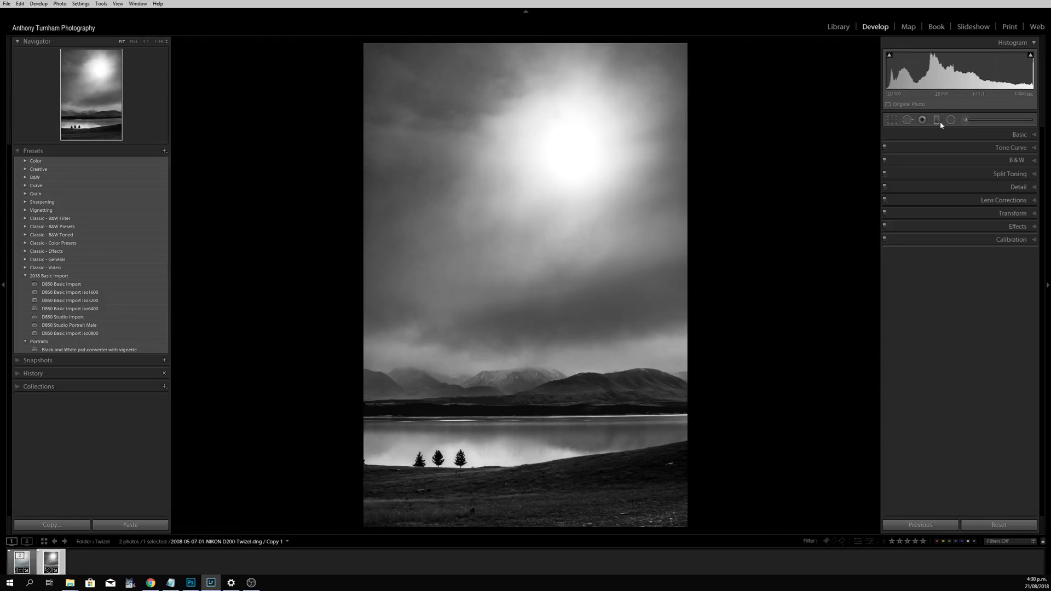
# - Try darkening the photo with a lowered upper midtone point on the tone curve, then delete that point
pyautogui.click(1017, 148)
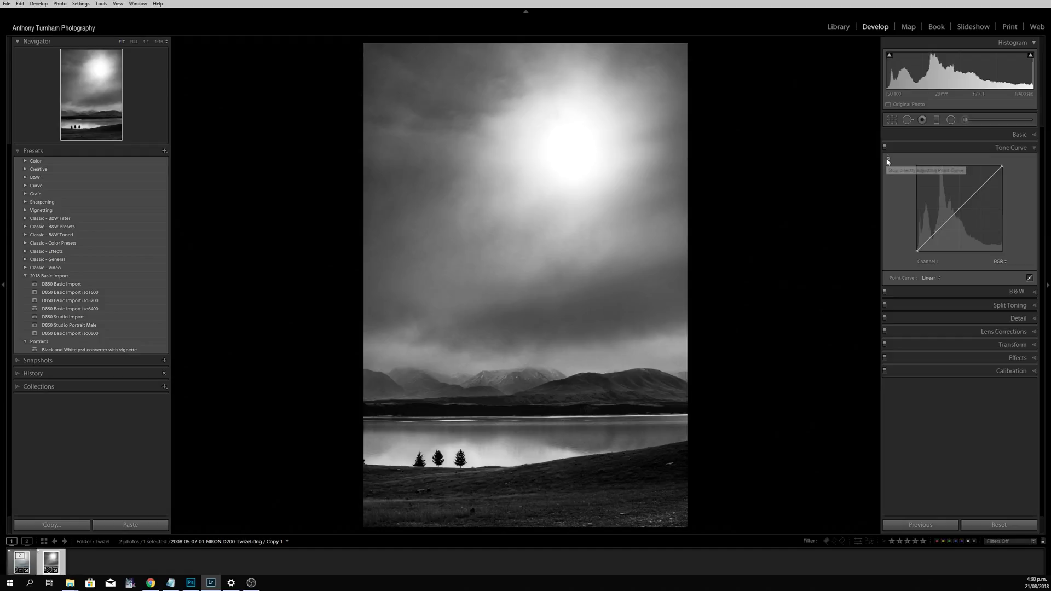
pyautogui.moveTo(970, 200); pyautogui.dragTo(972, 209)
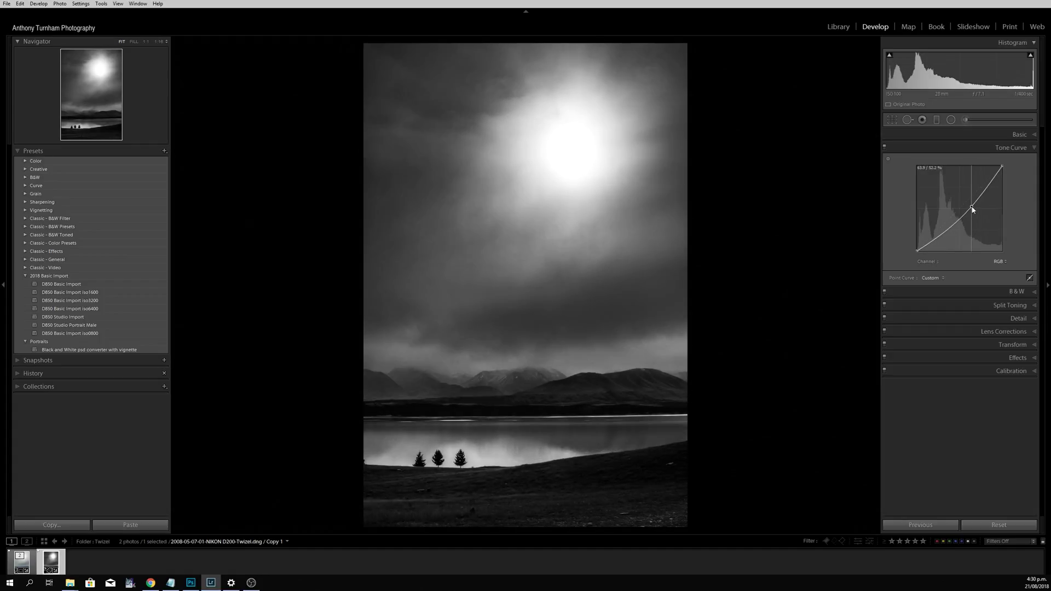
pyautogui.rightClick(972, 208)
pyautogui.click(1023, 211)
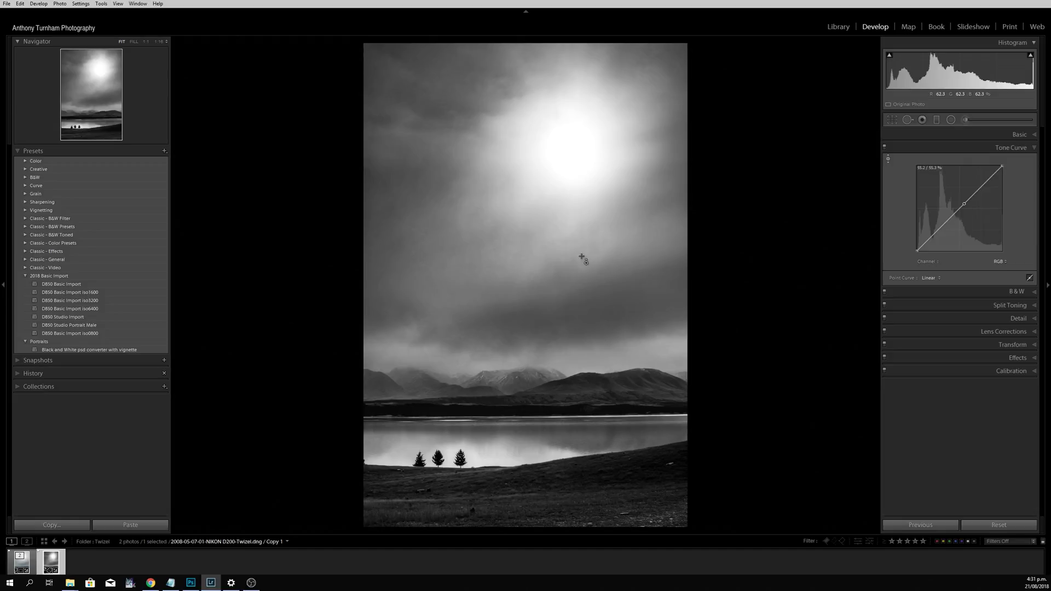
# - Darken the midtones by adjusting the tone curve directly on the sky, then undo the extra darkening made in its darker part
pyautogui.click(654, 245)
pyautogui.moveTo(654, 245)
pyautogui.mouseDown()
pyautogui.moveTo(654, 301)
pyautogui.moveTo(654, 148)
pyautogui.moveTo(654, 265)
pyautogui.mouseUp()
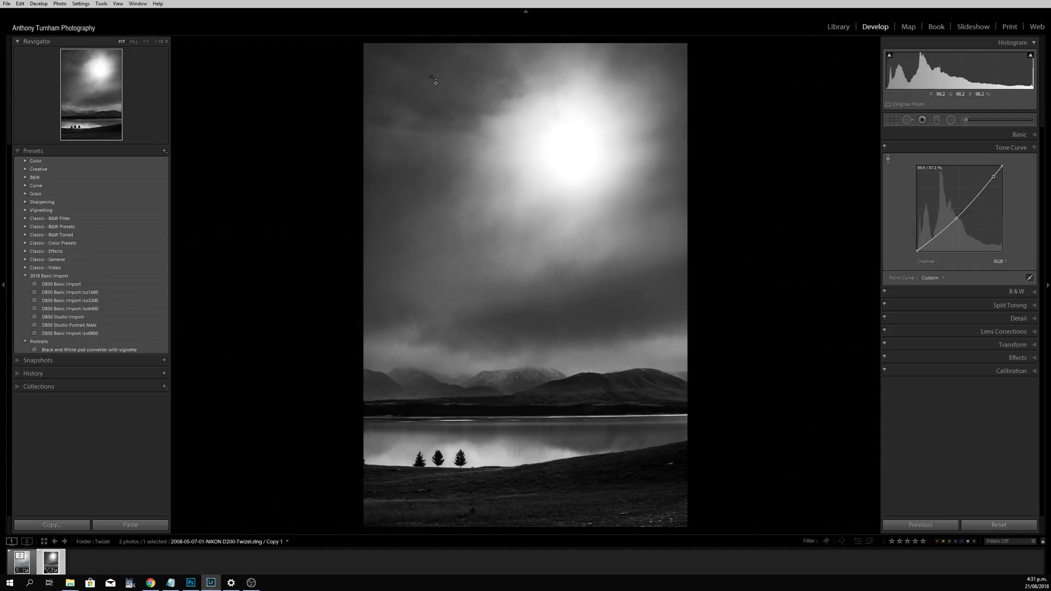
pyautogui.moveTo(452, 78)
pyautogui.mouseDown()
pyautogui.moveTo(452, 58)
pyautogui.moveTo(452, 88)
pyautogui.mouseUp()
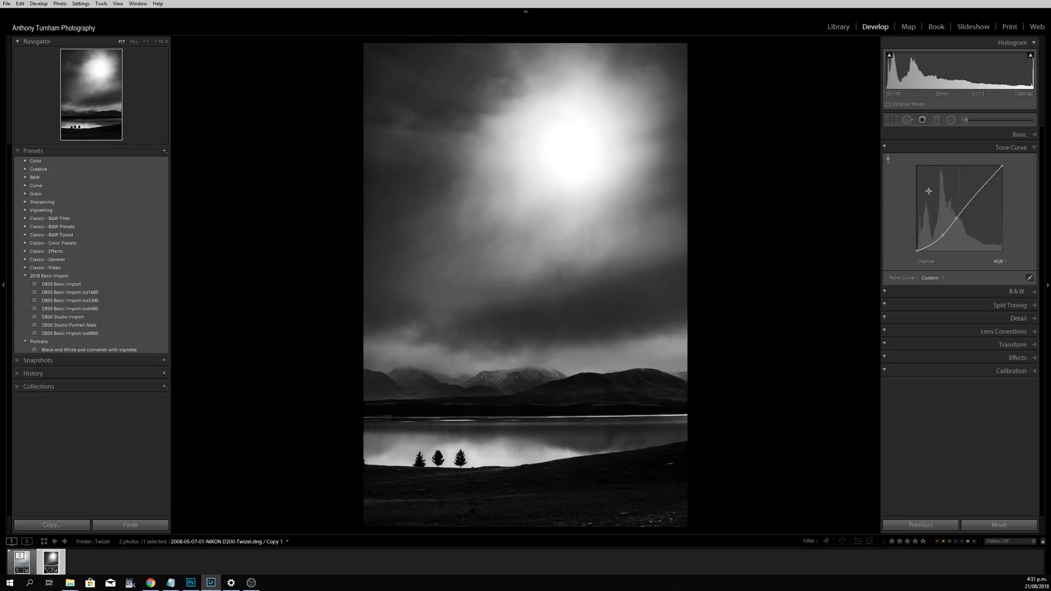
pyautogui.hotkey('ctrl', 'z')
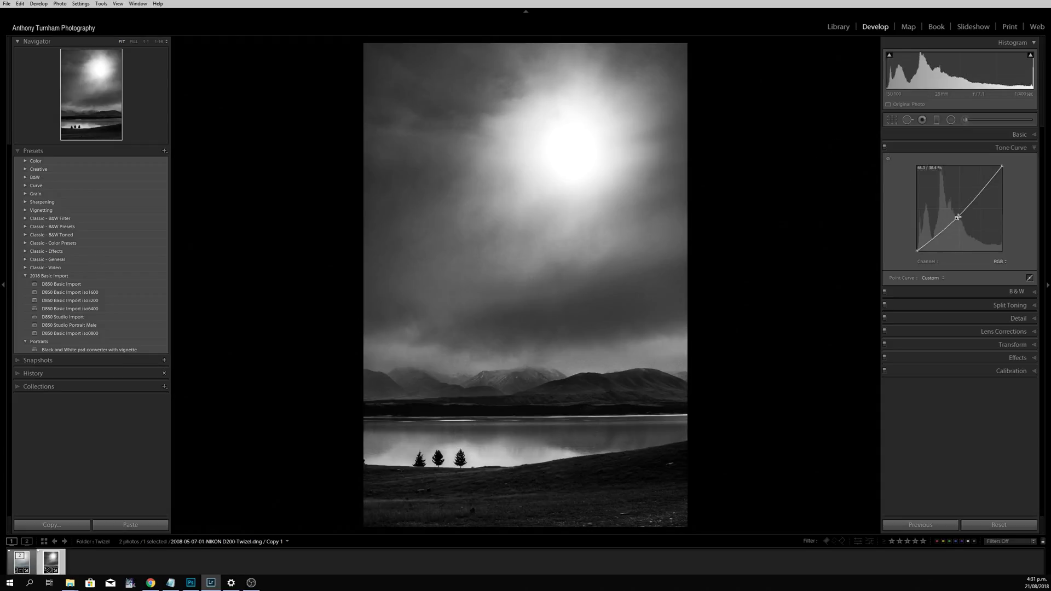
# - Reshape the tone curve with one shadow point and one upper midtone point, both slightly below the diagonal
pyautogui.moveTo(957, 216); pyautogui.dragTo(985, 188)
pyautogui.moveTo(951, 227); pyautogui.dragTo(948, 230)
pyautogui.moveTo(985, 190); pyautogui.dragTo(972, 203)
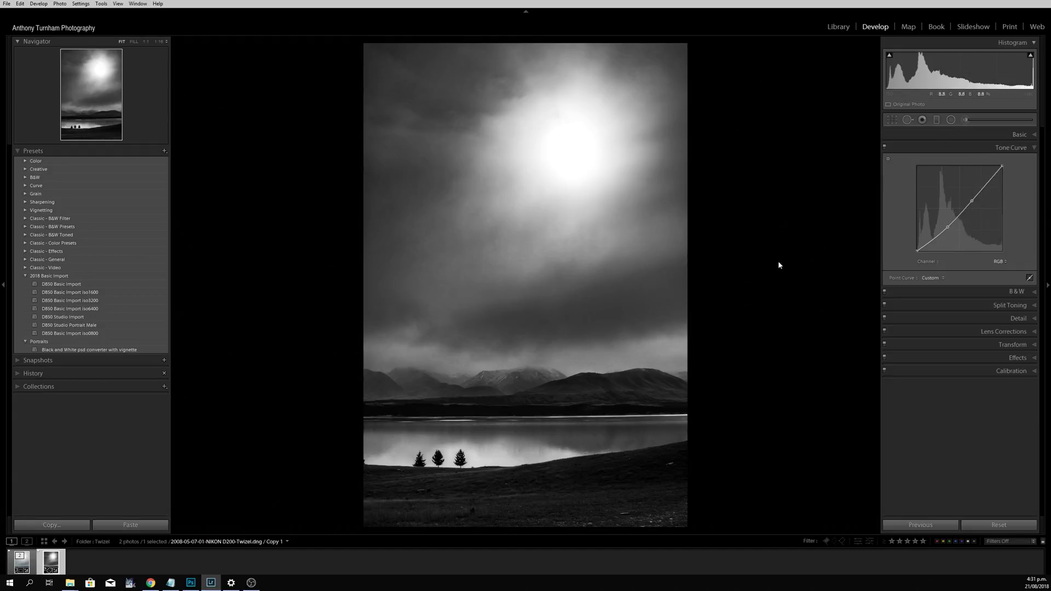
# - Lift the highlights with a targeted tone curve adjustment on the lake's reflection, then move the middle curve point down toward the shadows
pyautogui.click(887, 159)
pyautogui.moveTo(488, 459)
pyautogui.mouseDown()
pyautogui.moveTo(488, 440)
pyautogui.moveTo(488, 450)
pyautogui.mouseUp()
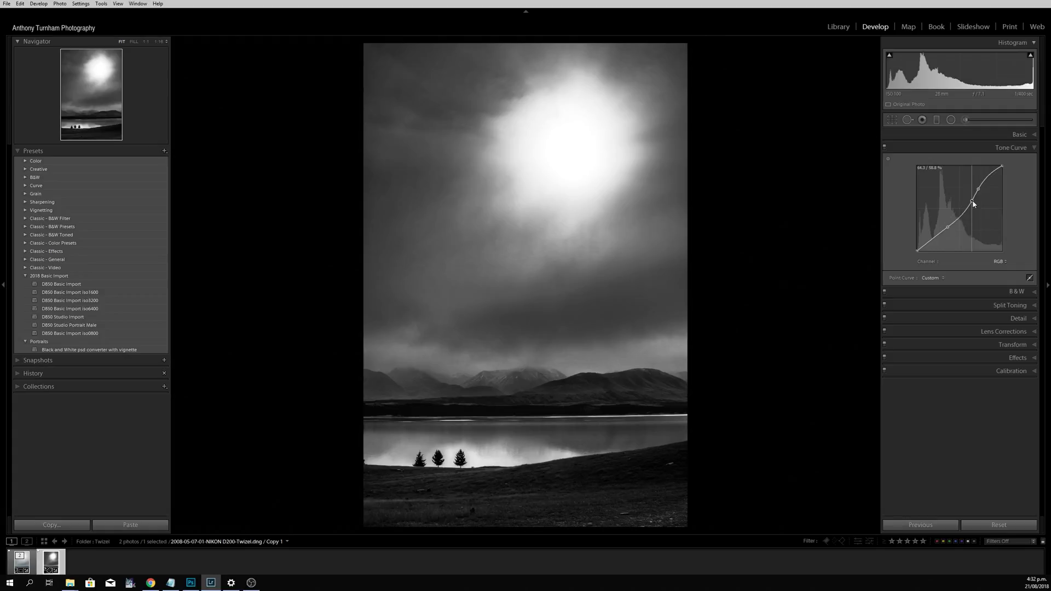
pyautogui.moveTo(973, 204); pyautogui.dragTo(963, 212)
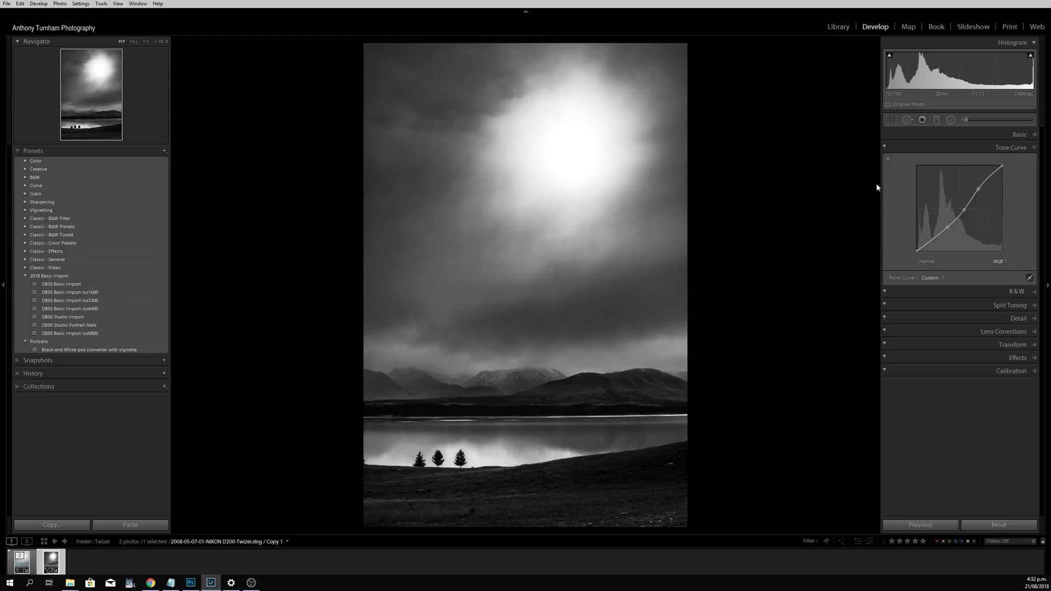
# - Switch the tone curve off and on repeatedly to compare the photo with and without it
pyautogui.click(884, 147)
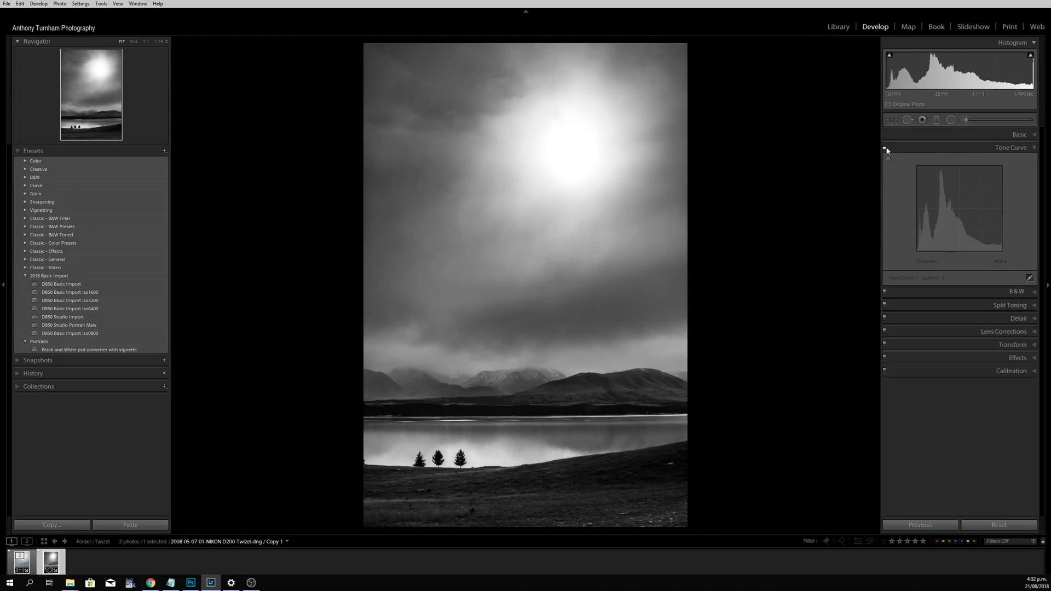
pyautogui.click(885, 147)
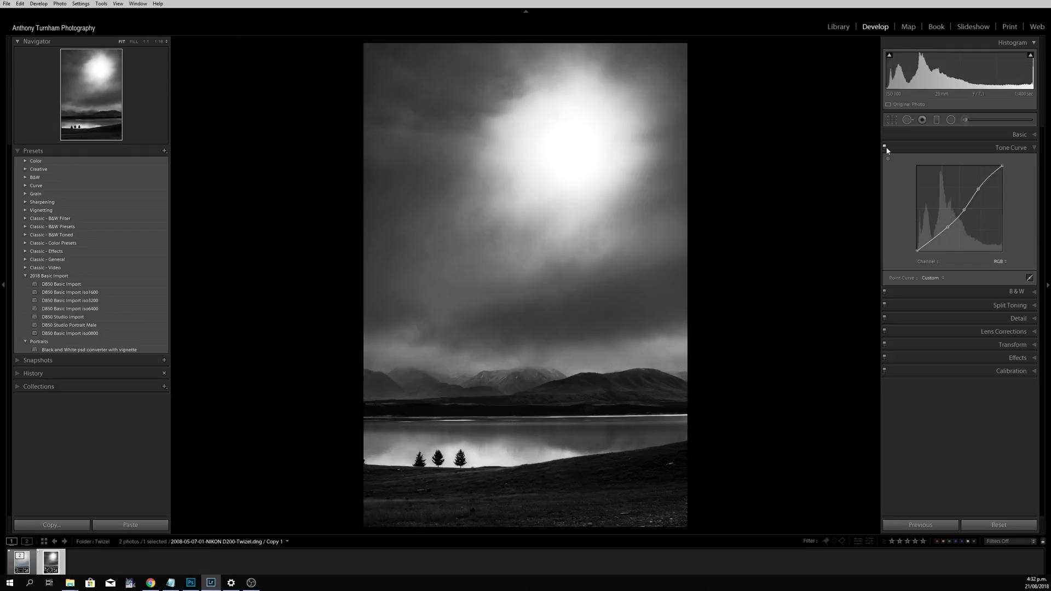
pyautogui.click(885, 147)
pyautogui.click(885, 147)
pyautogui.click(884, 148)
pyautogui.click(885, 147)
# - Delete the tone curve's middle point, move the shadow point lower, raise the highlight point, and add another point near the white end
pyautogui.rightClick(964, 211)
pyautogui.click(990, 217)
pyautogui.moveTo(947, 227); pyautogui.dragTo(930, 239)
pyautogui.moveTo(978, 190); pyautogui.dragTo(980, 184)
pyautogui.click(992, 174)
pyautogui.moveTo(995, 176); pyautogui.dragTo(995, 177)
pyautogui.moveTo(997, 175); pyautogui.dragTo(998, 171)
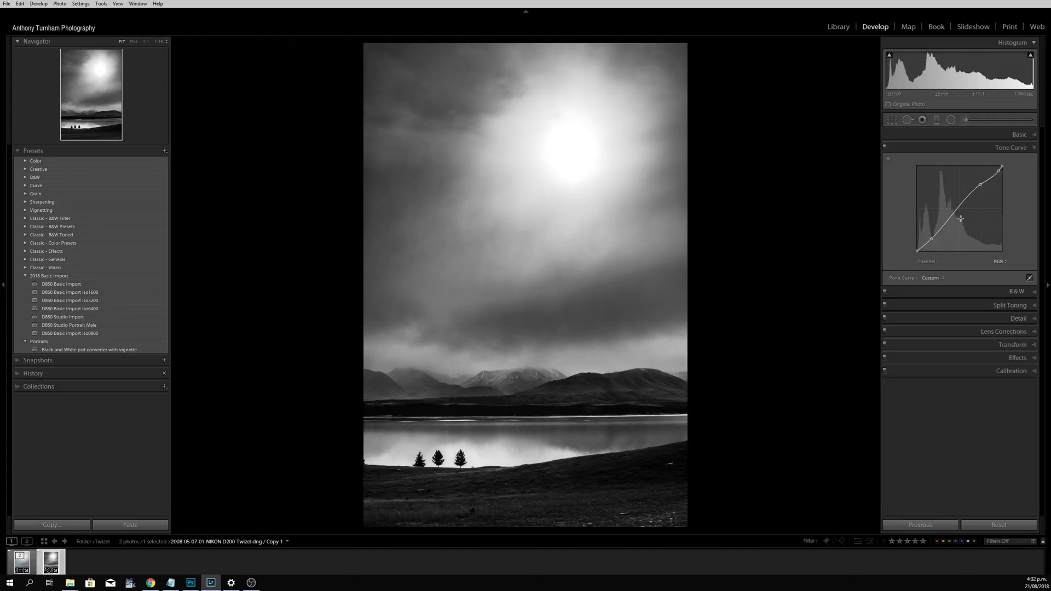
# - Move the tone curve's upper point down into the midtones and pull the shadow point slightly lower
pyautogui.moveTo(999, 170); pyautogui.dragTo(994, 174)
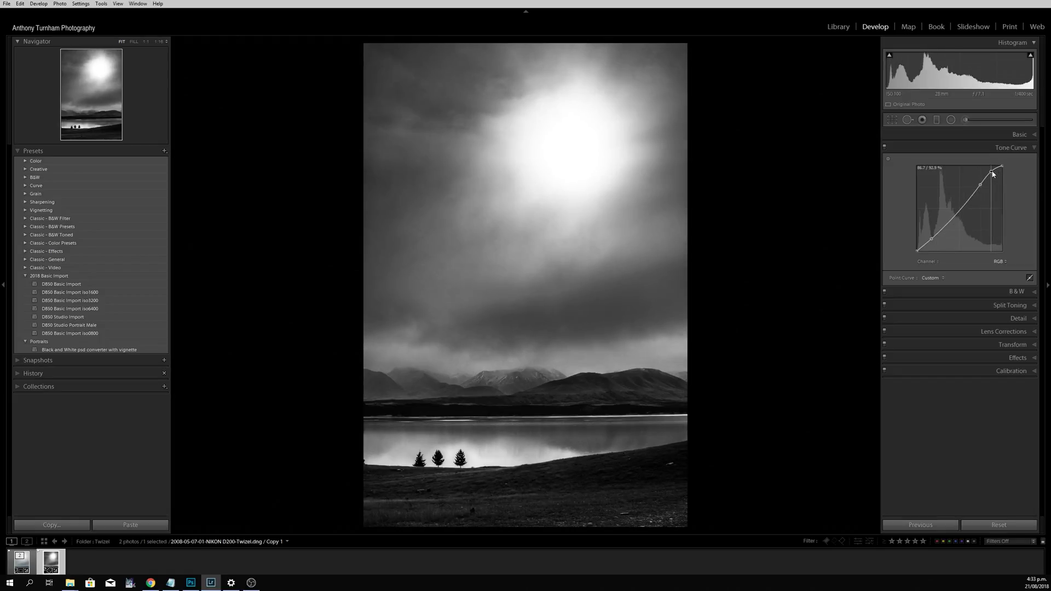
pyautogui.moveTo(994, 174); pyautogui.dragTo(968, 205)
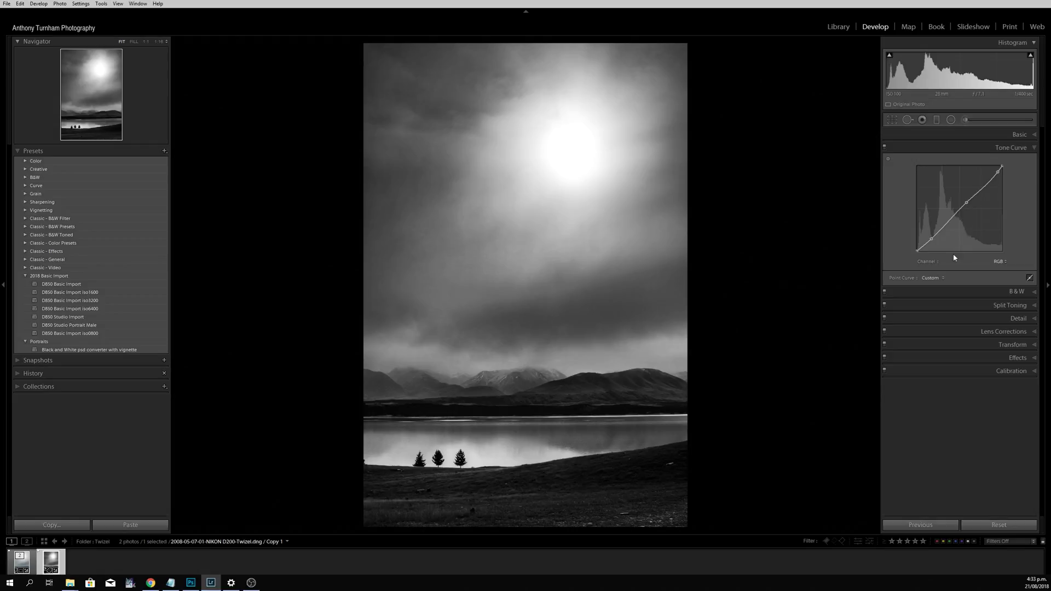
pyautogui.click(931, 239)
pyautogui.moveTo(931, 239); pyautogui.dragTo(933, 243)
# - Compare the black and white edit with the original color version of the photo
pyautogui.click(965, 121)
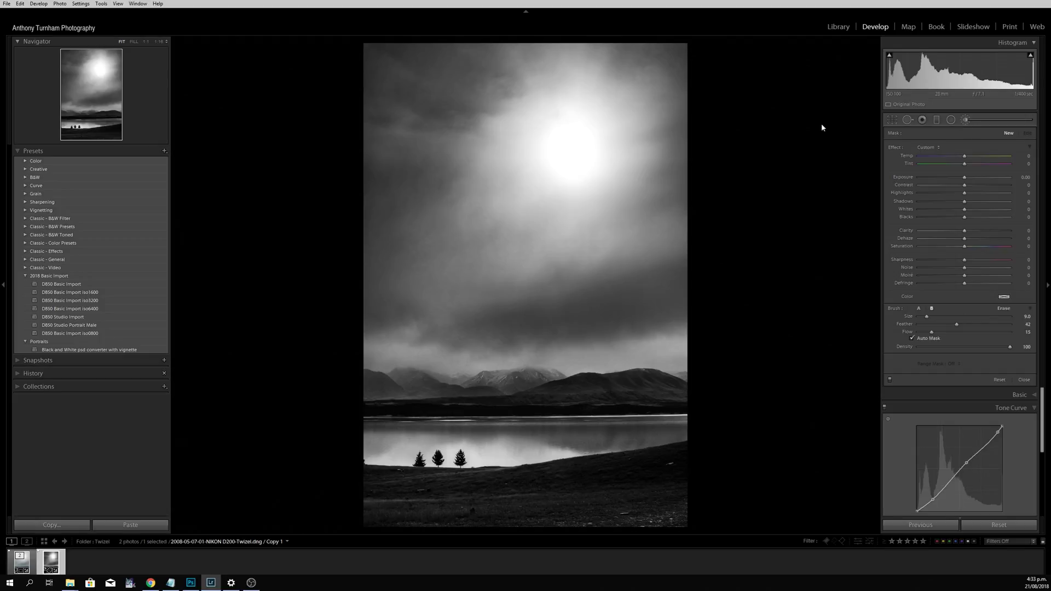
pyautogui.press('\\')
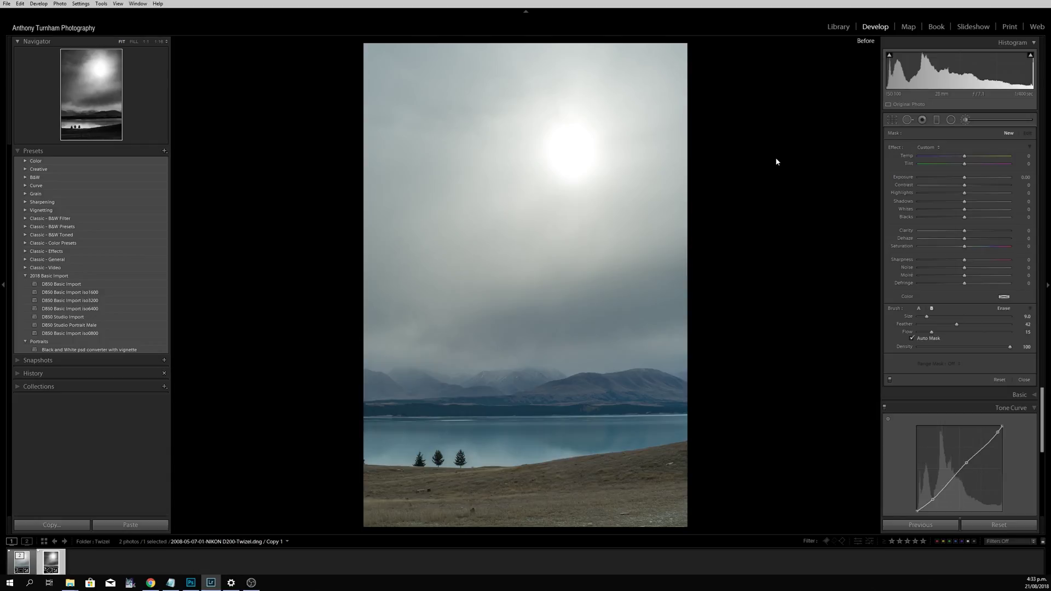
pyautogui.press('\\')
pyautogui.press('\\')
pyautogui.press('\\')
pyautogui.rightClick(744, 286)
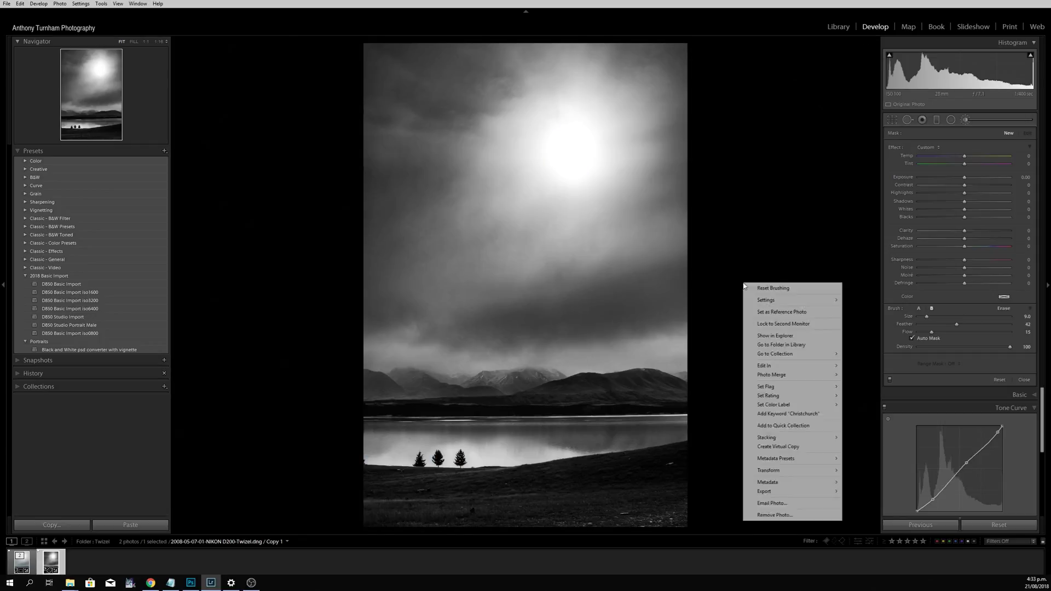
pyautogui.rightClick(783, 219)
pyautogui.click(759, 199)
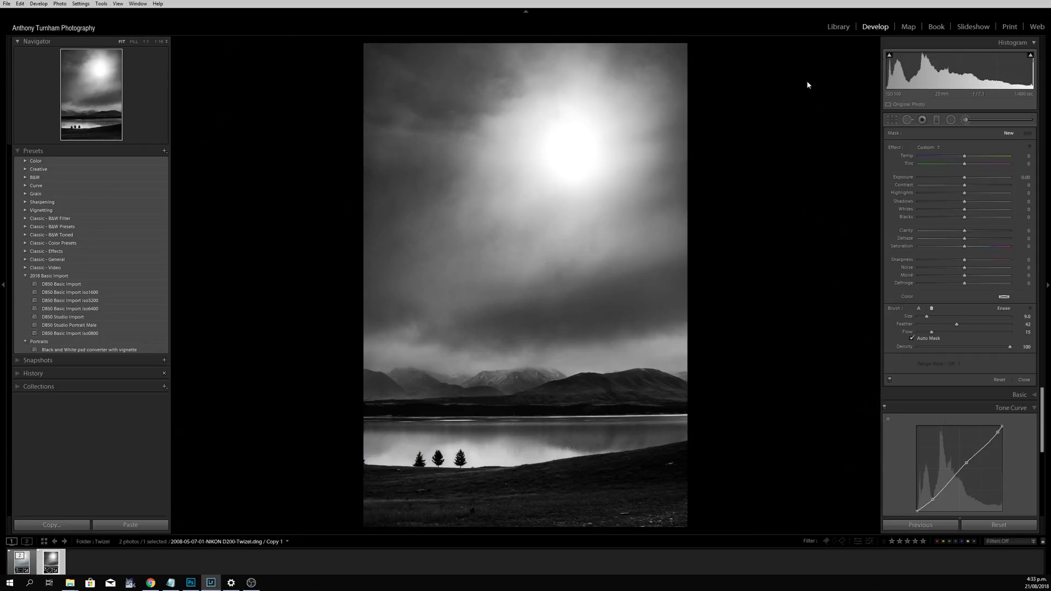
pyautogui.rightClick(776, 99)
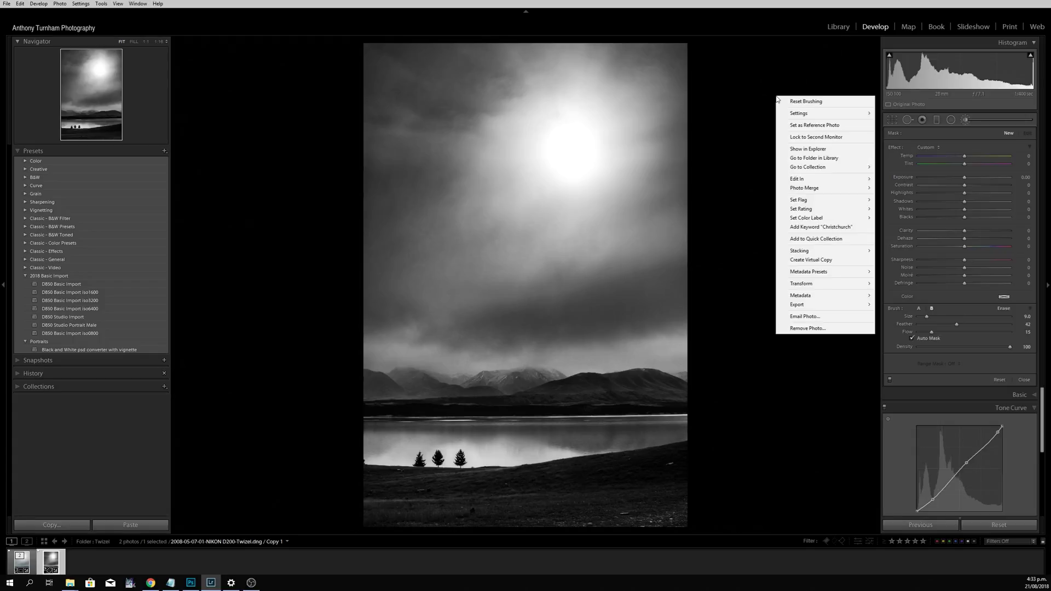
pyautogui.click(757, 95)
pyautogui.press('\\')
pyautogui.press('\\')
# - Show the photo in the Library against a white background and inspect the clouds above the mountains at 1:1
pyautogui.click(838, 26)
pyautogui.rightClick(751, 141)
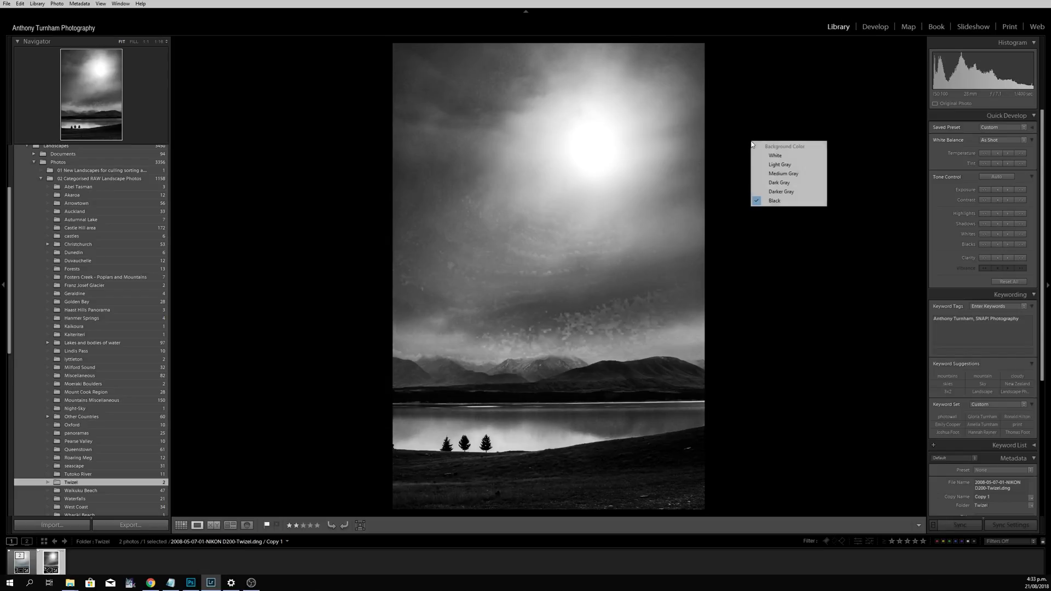
pyautogui.click(783, 156)
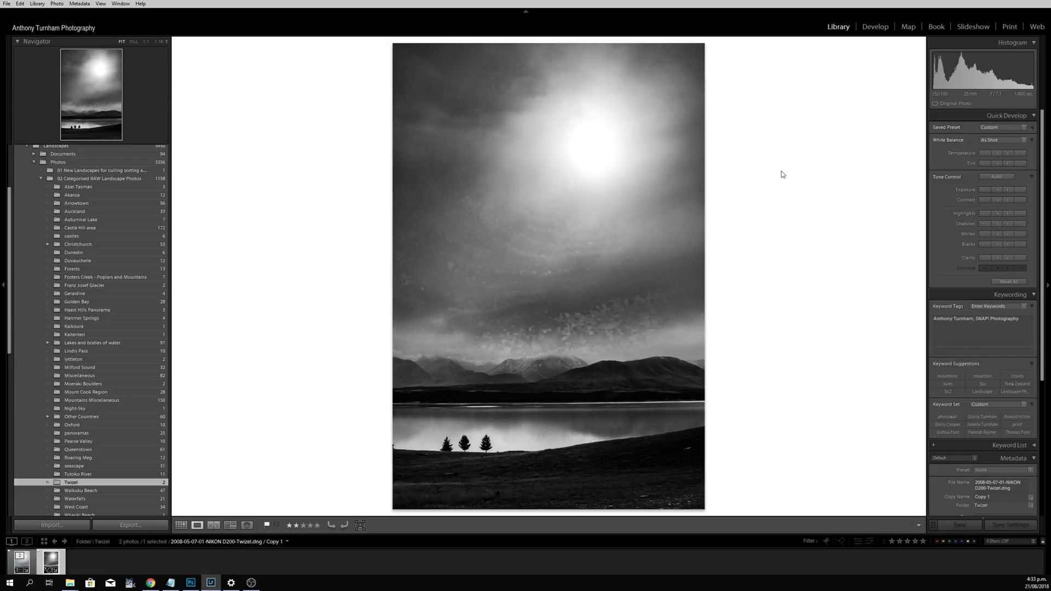
pyautogui.click(587, 336)
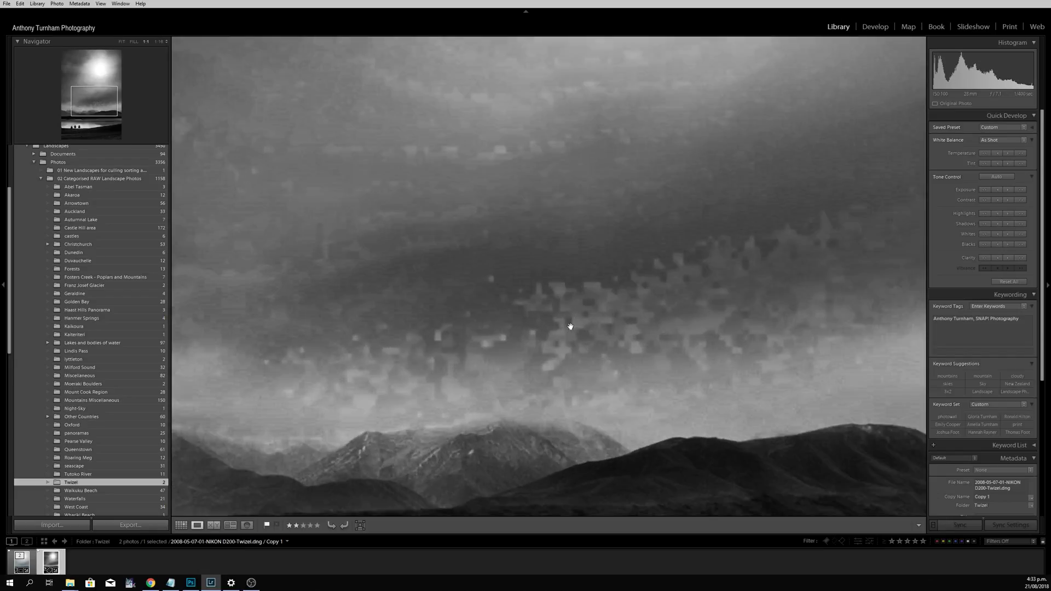
pyautogui.click(658, 331)
# - Compare the photo against medium gray and black backgrounds, then set the background color to white
pyautogui.rightClick(757, 262)
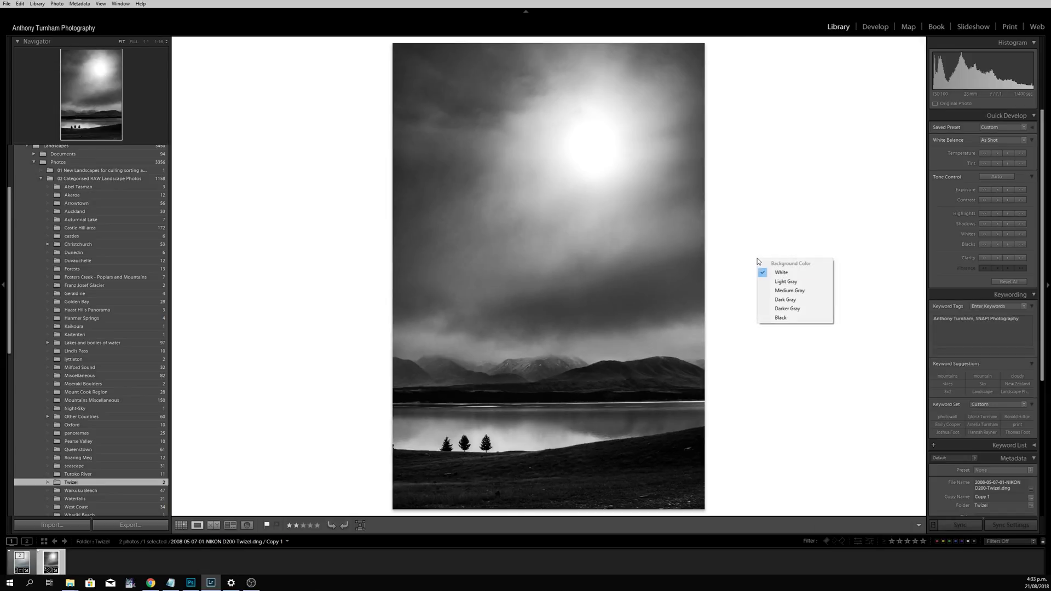
pyautogui.click(788, 291)
pyautogui.rightClick(788, 295)
pyautogui.click(804, 353)
pyautogui.rightClick(759, 287)
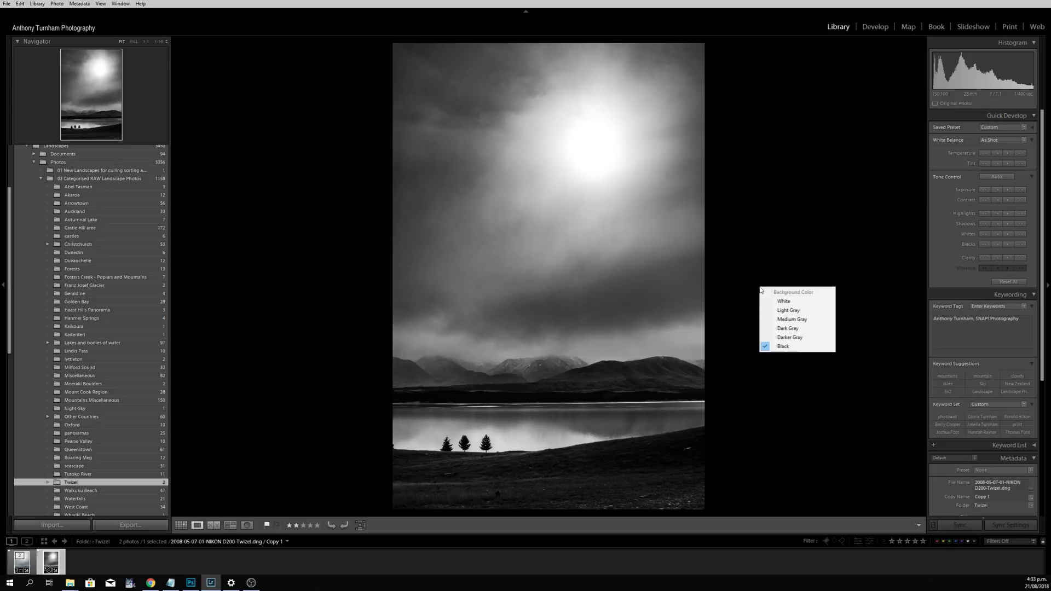
pyautogui.click(777, 302)
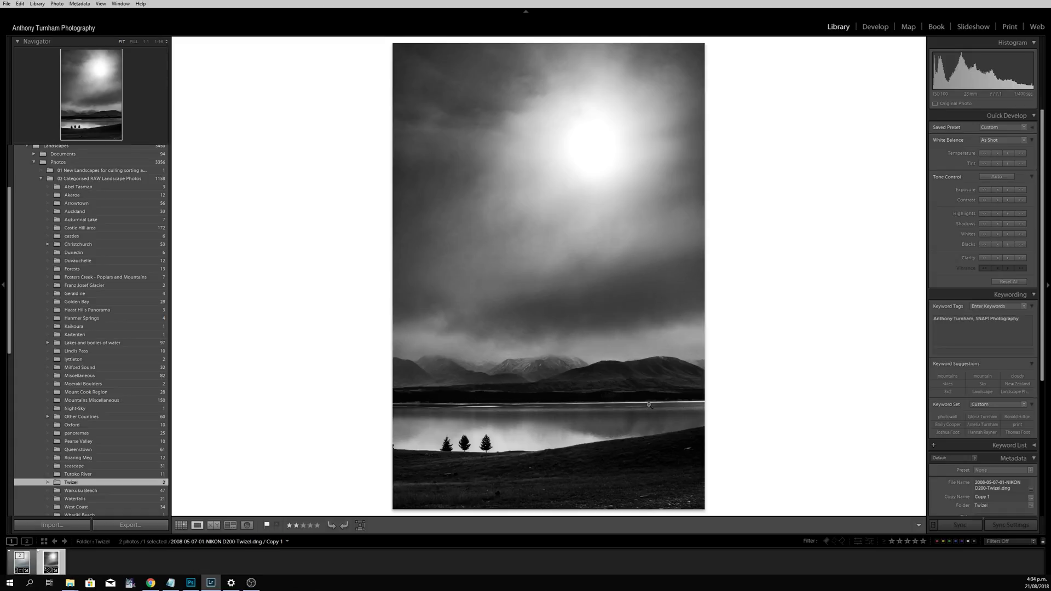
# - In Develop, add a wide, flat radial filter centred on the photo's right edge over the hills and lake, with exposure 0.52
pyautogui.click(876, 27)
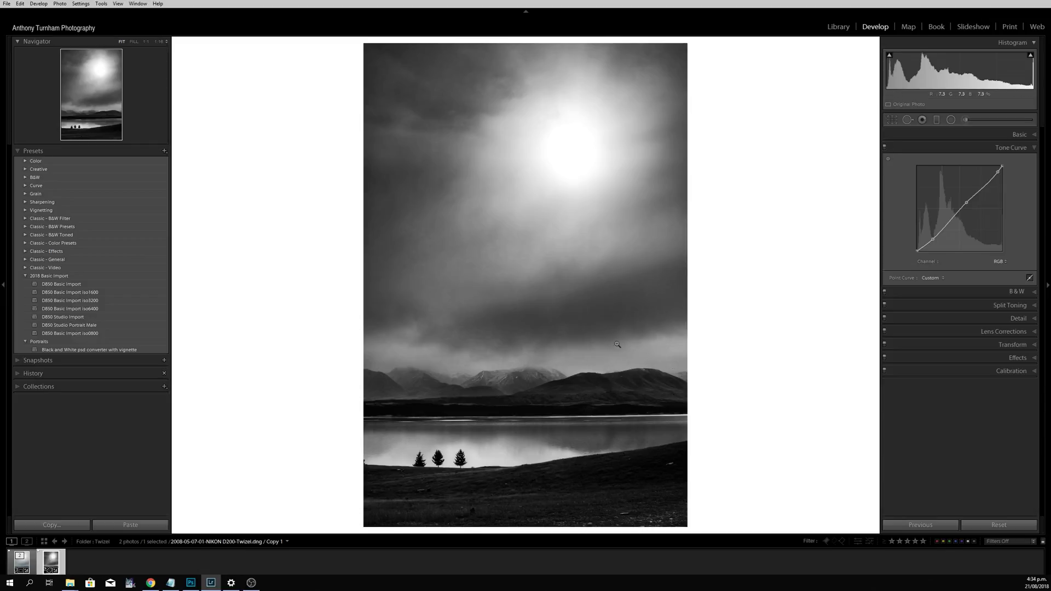
pyautogui.click(670, 367)
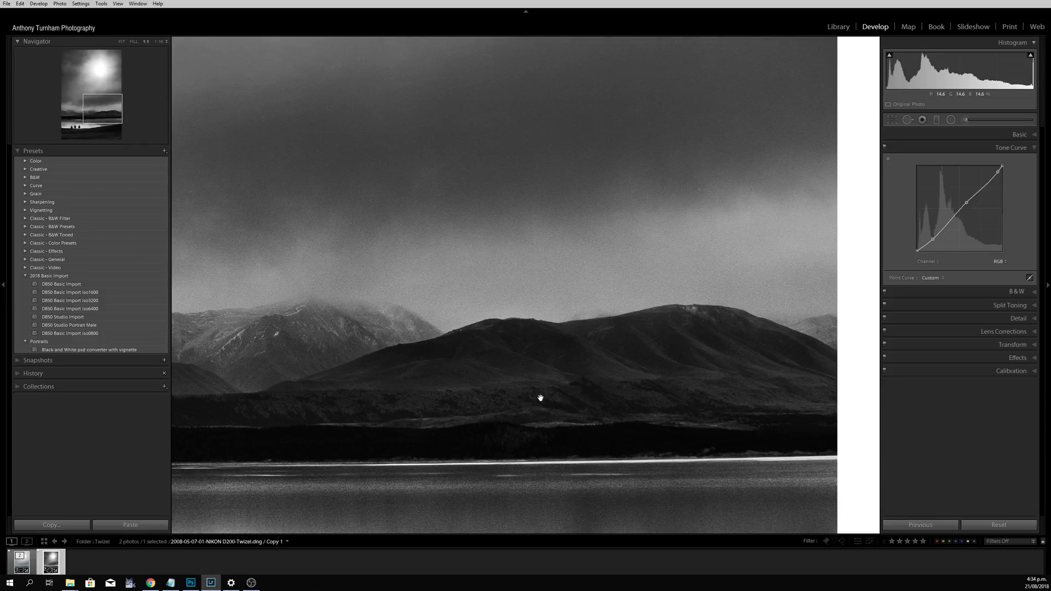
pyautogui.click(540, 397)
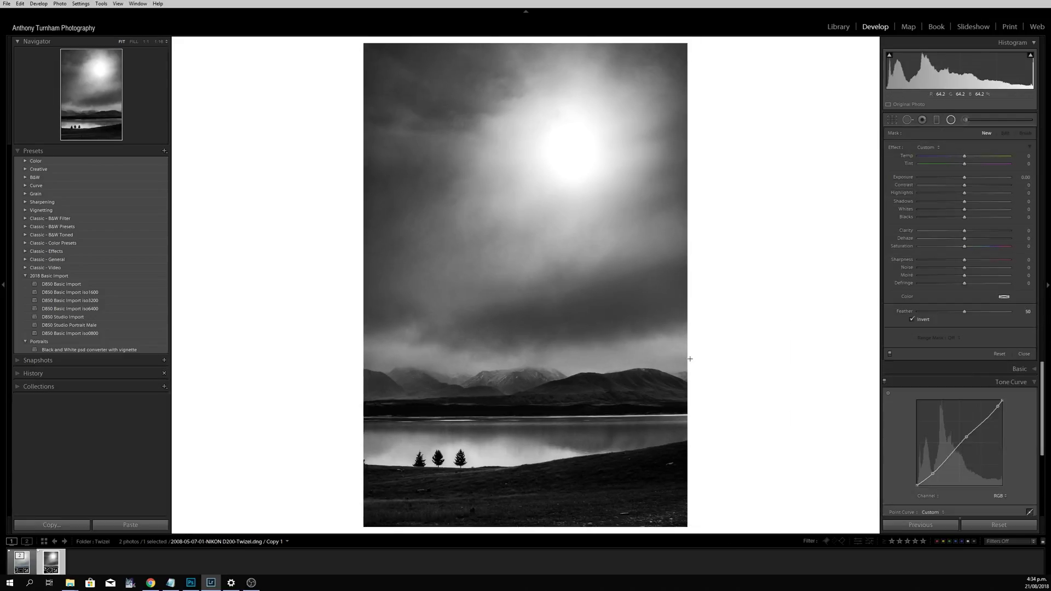
pyautogui.moveTo(333, 354); pyautogui.dragTo(1034, 446)
pyautogui.moveTo(965, 181); pyautogui.dragTo(969, 182)
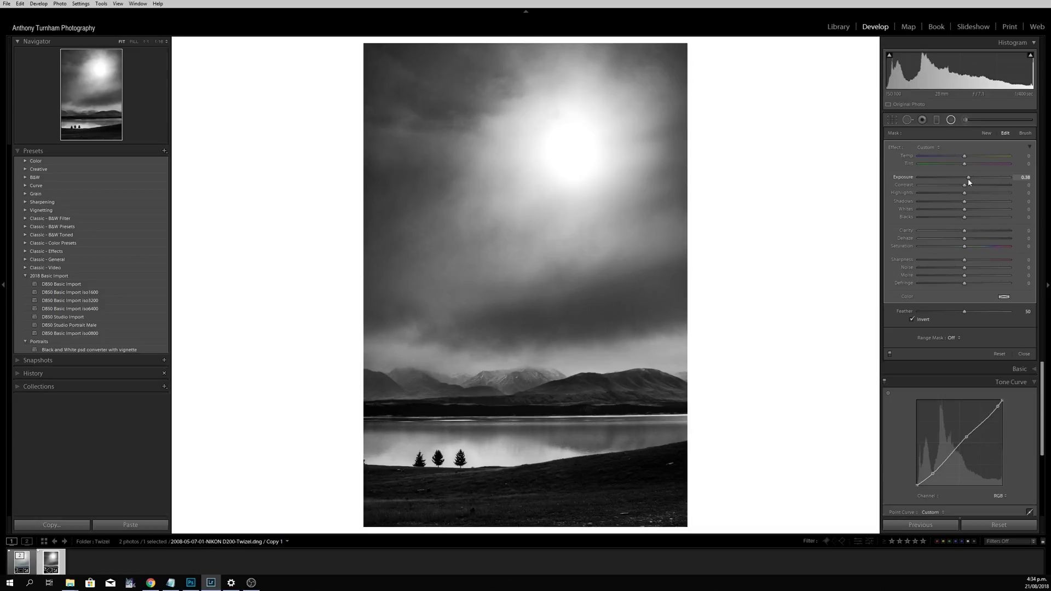
pyautogui.moveTo(791, 300)
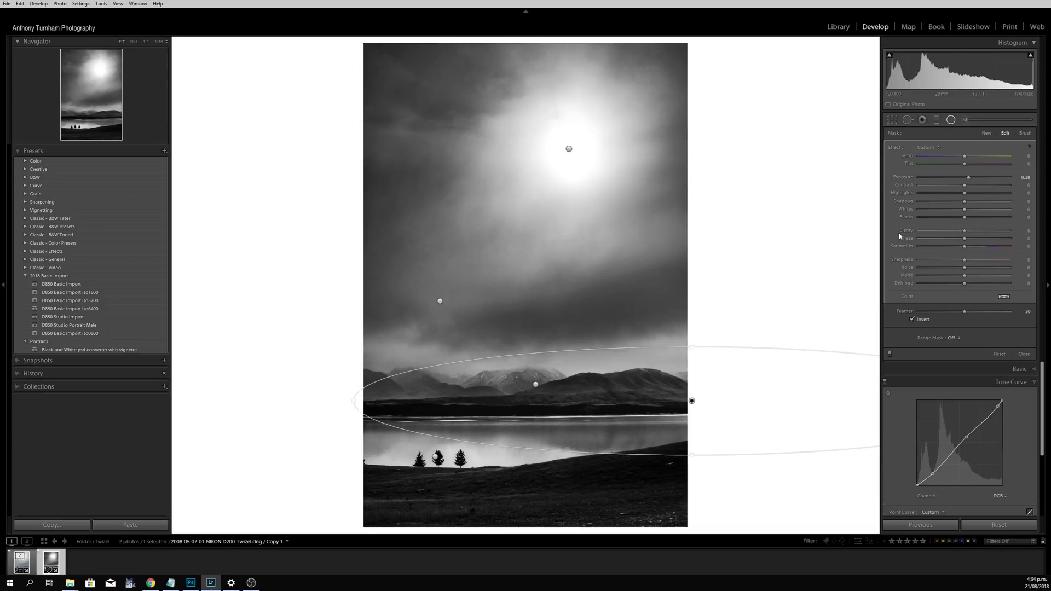
pyautogui.moveTo(969, 177); pyautogui.dragTo(976, 179)
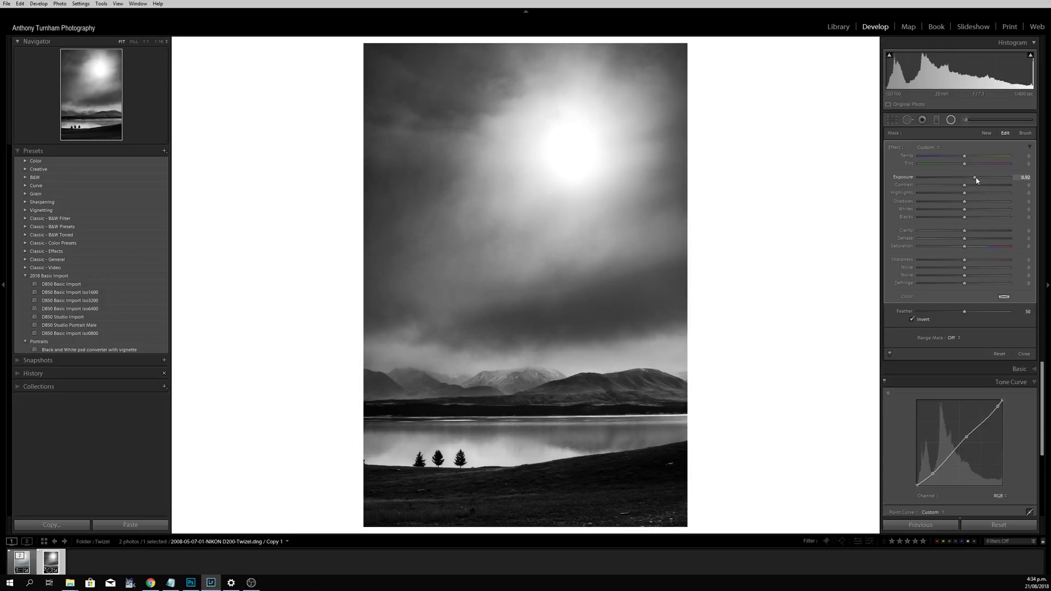
pyautogui.moveTo(743, 304)
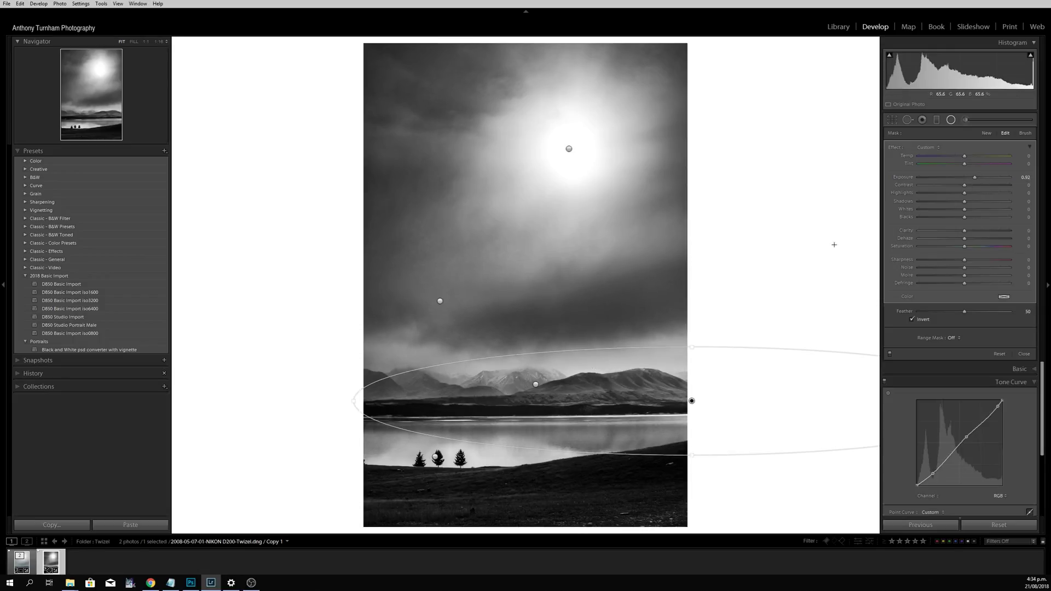
pyautogui.moveTo(975, 177); pyautogui.dragTo(968, 179)
# - Restrict the new radial filter to the dark tones with a Luminance range mask of 0/19
pyautogui.click(959, 338)
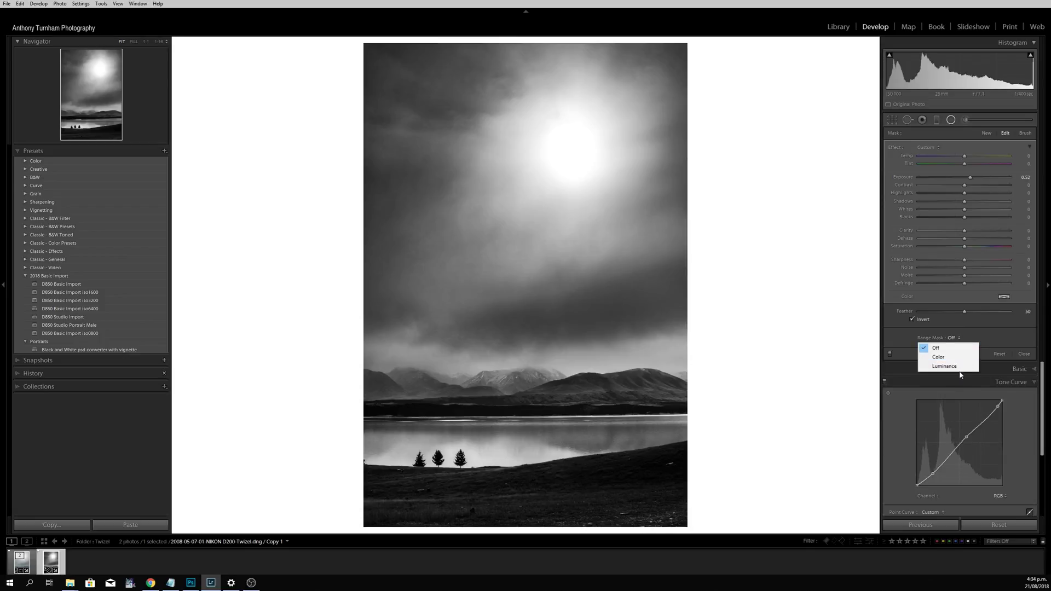
pyautogui.click(959, 364)
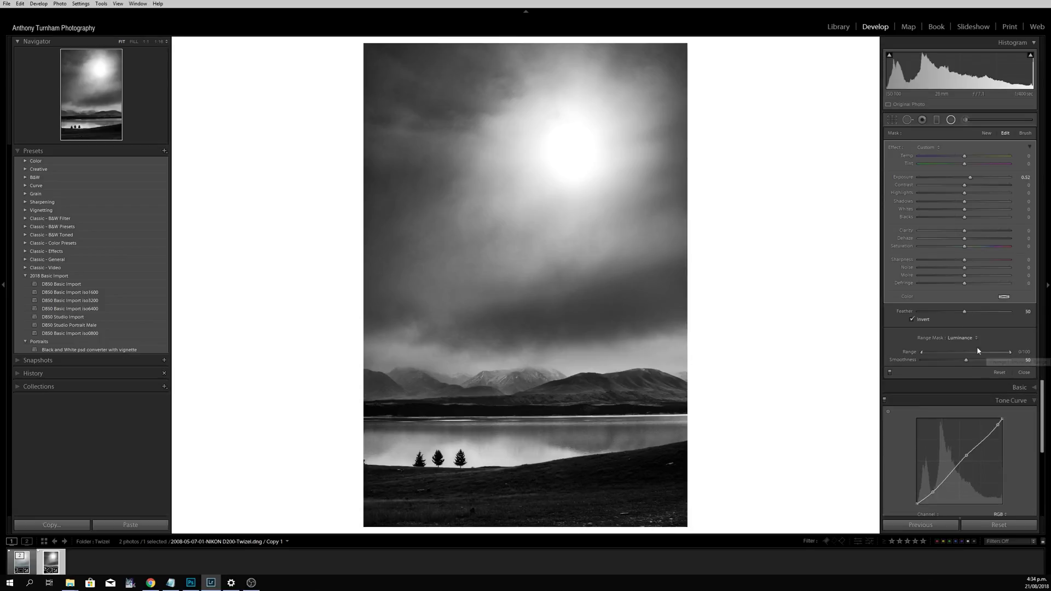
pyautogui.moveTo(1012, 353); pyautogui.dragTo(939, 355)
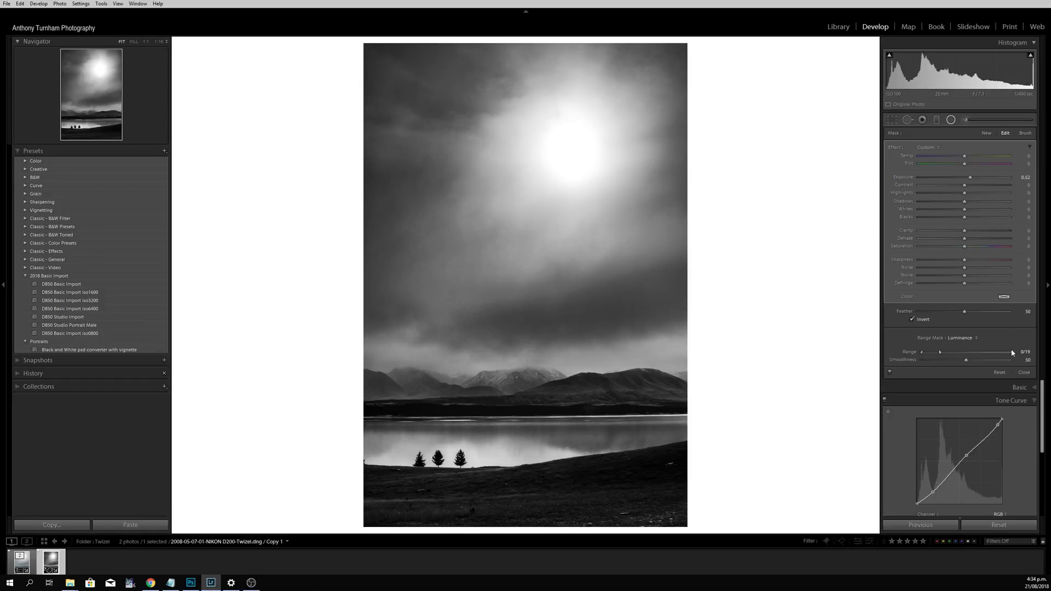
# - Reset the edge radial filter's luminance range to 0/100, set its Feather to 100 and move it inward over the right-hand hills
pyautogui.moveTo(940, 354); pyautogui.dragTo(943, 356)
pyautogui.moveTo(966, 353); pyautogui.dragTo(980, 355)
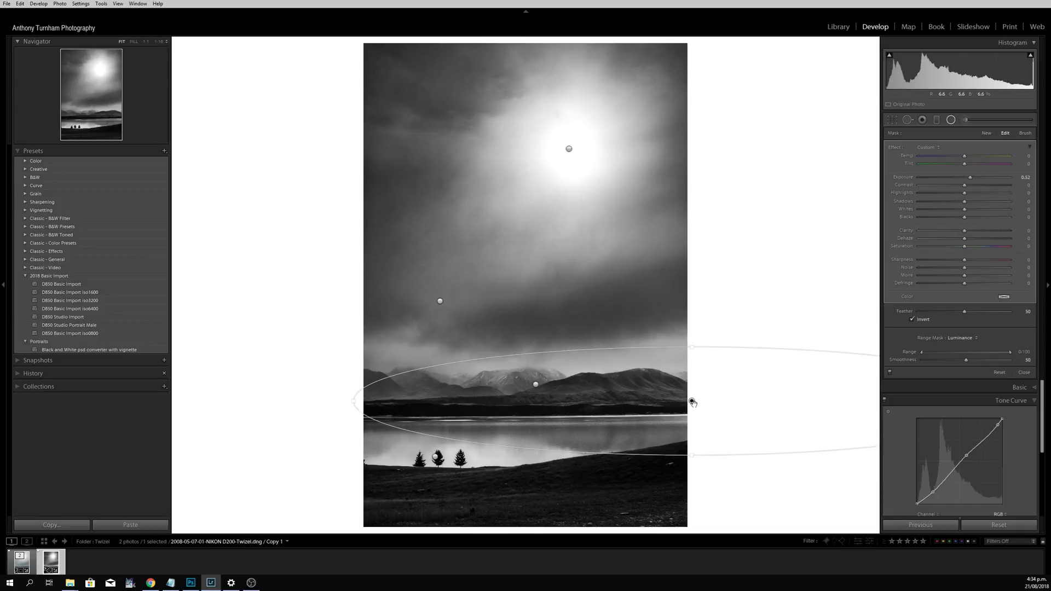
pyautogui.moveTo(691, 400); pyautogui.dragTo(619, 395)
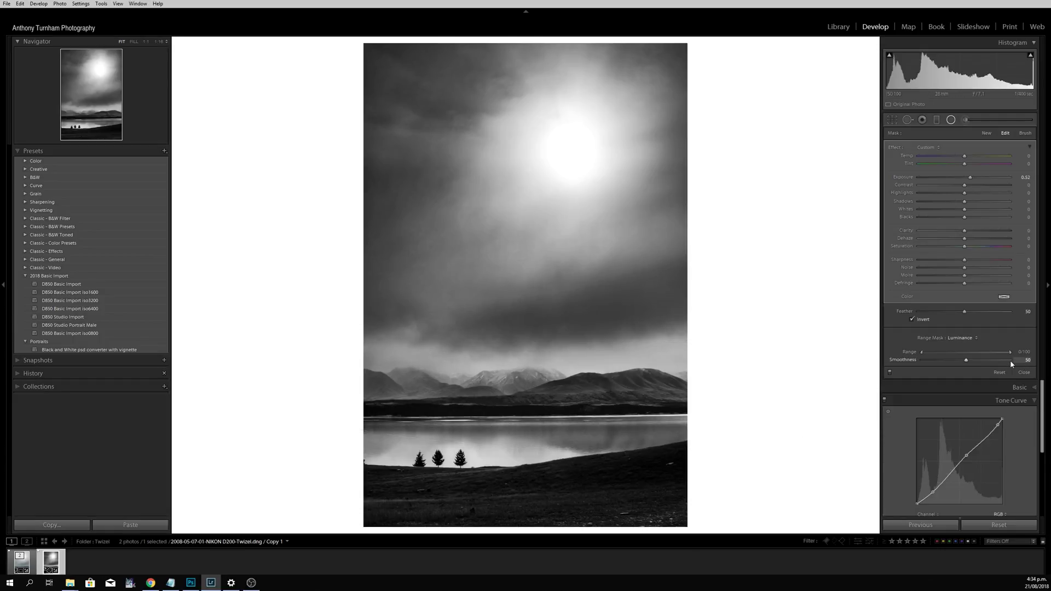
pyautogui.moveTo(998, 313); pyautogui.dragTo(1033, 311)
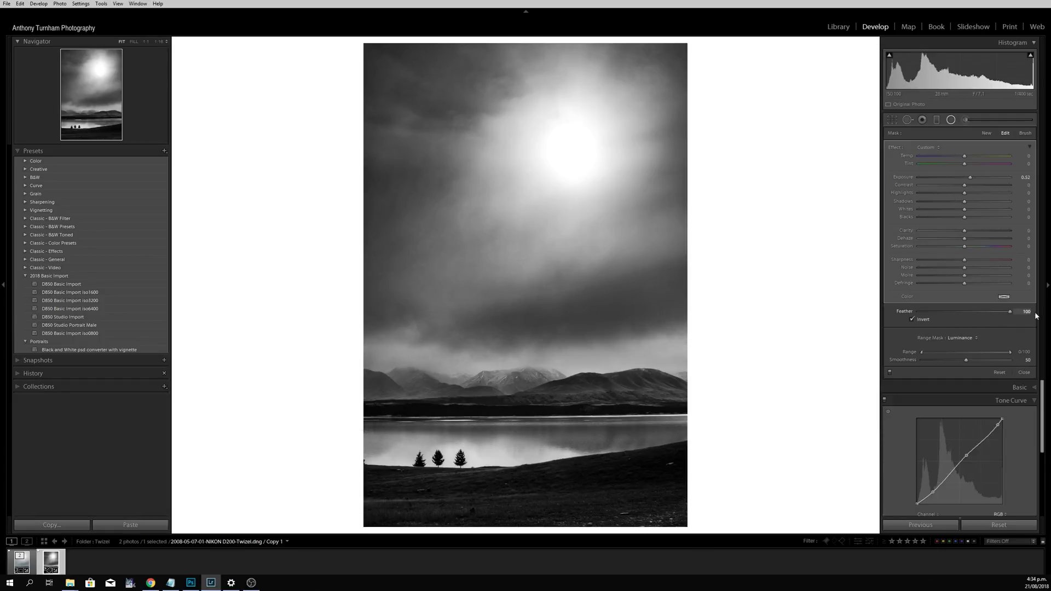
pyautogui.moveTo(619, 394)
pyautogui.mouseDown()
pyautogui.moveTo(660, 526)
pyautogui.moveTo(630, 394)
pyautogui.mouseUp()
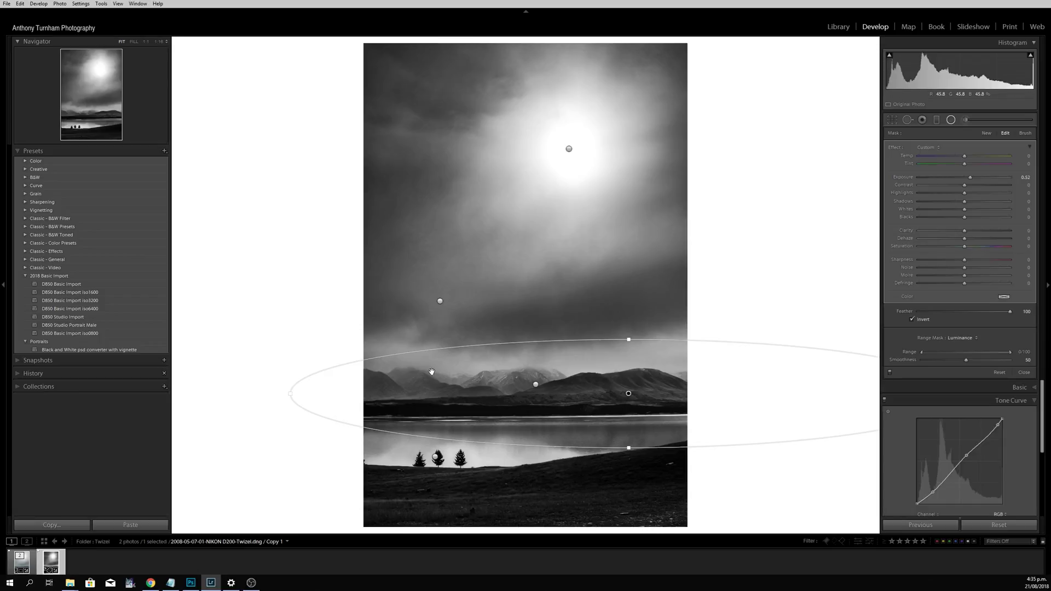
# - Duplicate the hill radial filter, place the copy on the foreground slope near the photo's lower right, and tilt it along the slope
pyautogui.rightClick(629, 393)
pyautogui.click(630, 399)
pyautogui.moveTo(629, 394); pyautogui.dragTo(600, 506)
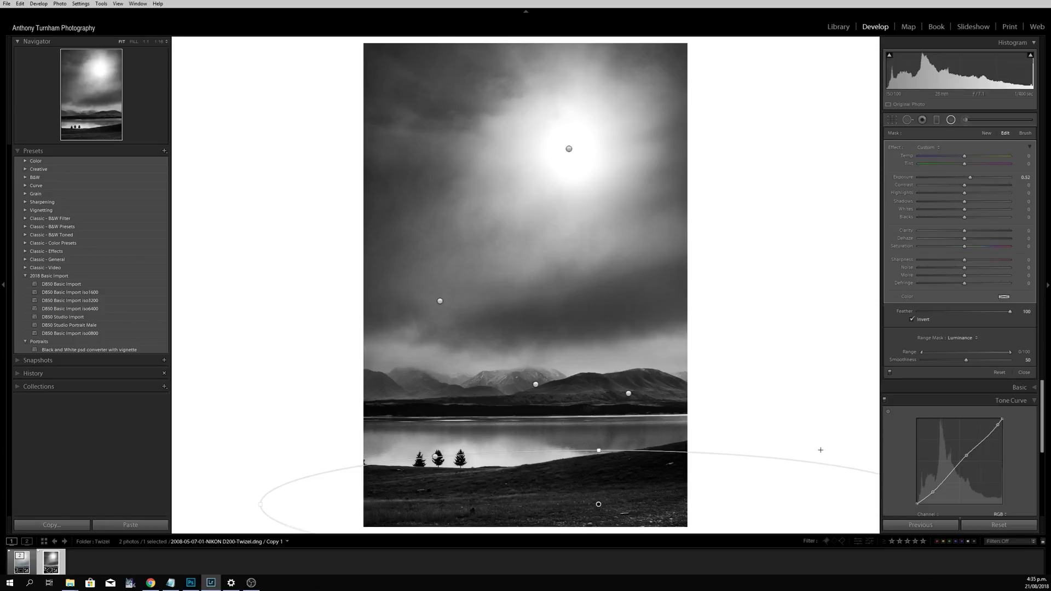
pyautogui.moveTo(808, 446); pyautogui.dragTo(780, 452)
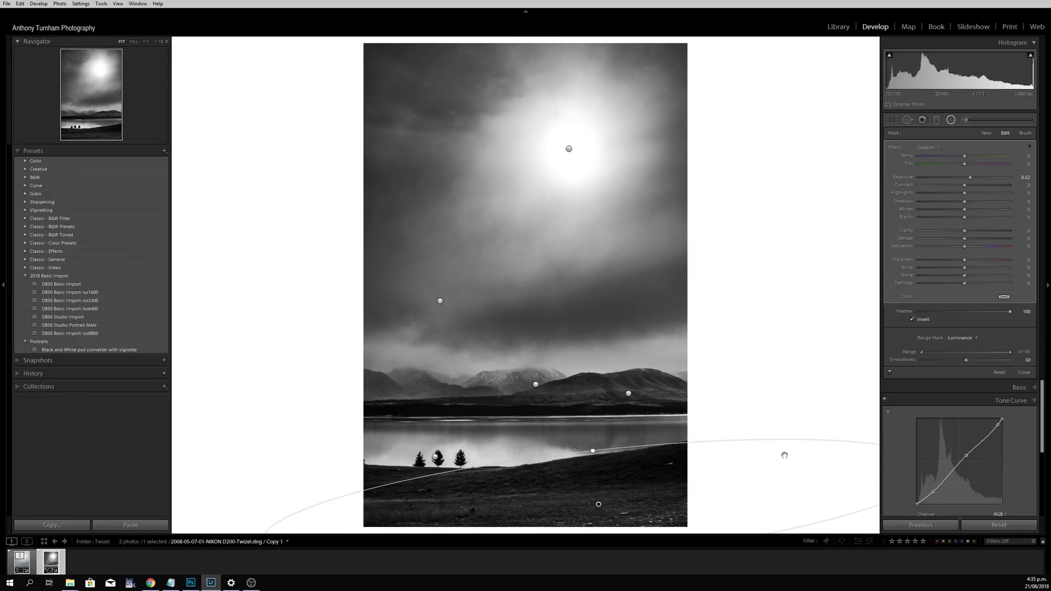
pyautogui.moveTo(593, 507); pyautogui.dragTo(670, 479)
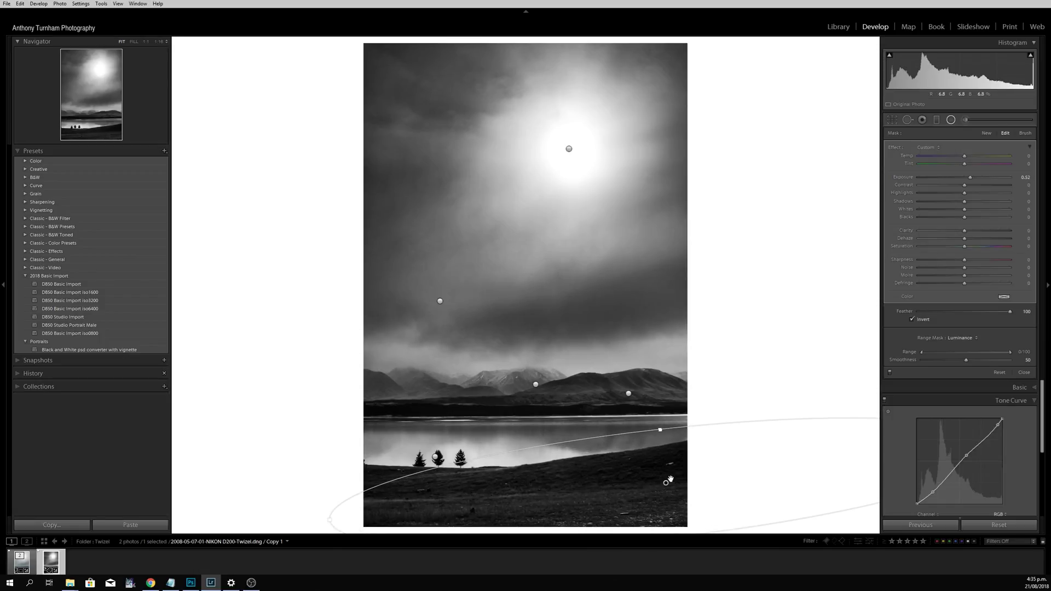
# - Set Whites to 77 on the radial filter centred on the trees, checking it with the highlight clipping overlay before hiding the overlay
pyautogui.click(435, 457)
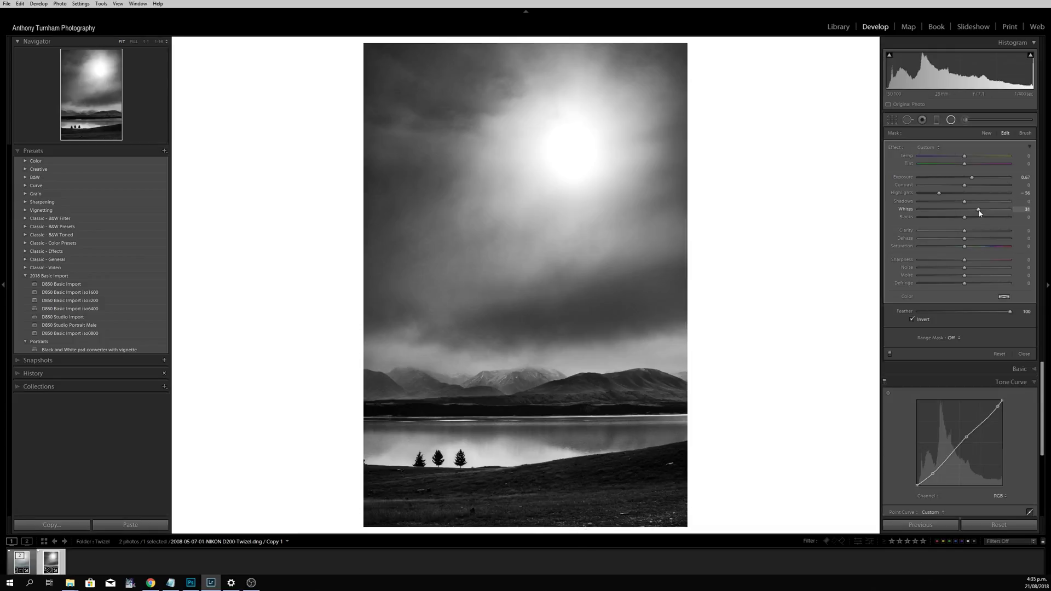
pyautogui.moveTo(1031, 58)
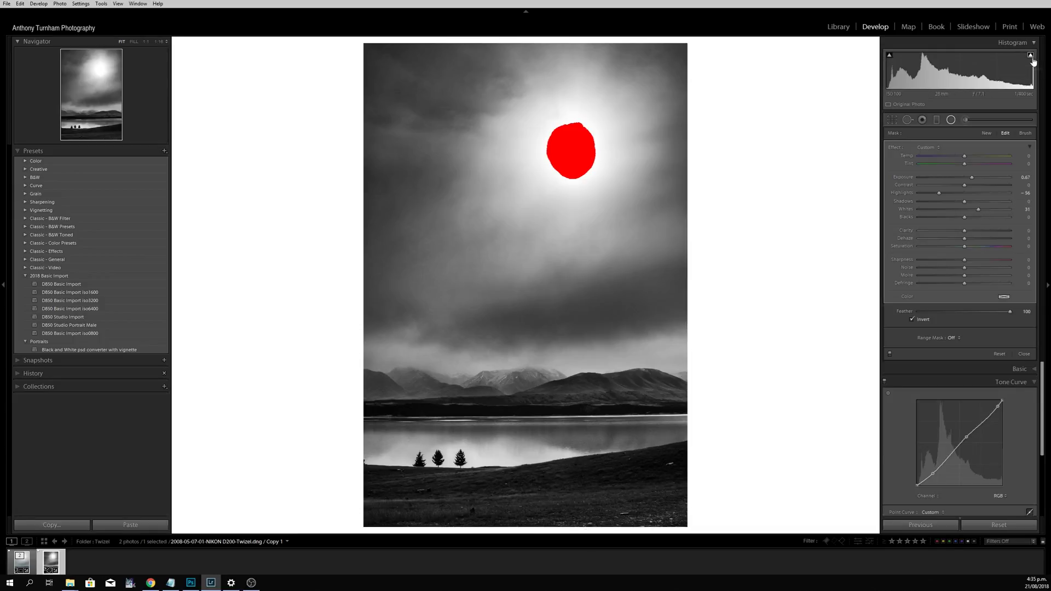
pyautogui.click(1030, 56)
pyautogui.moveTo(979, 211); pyautogui.dragTo(1012, 212)
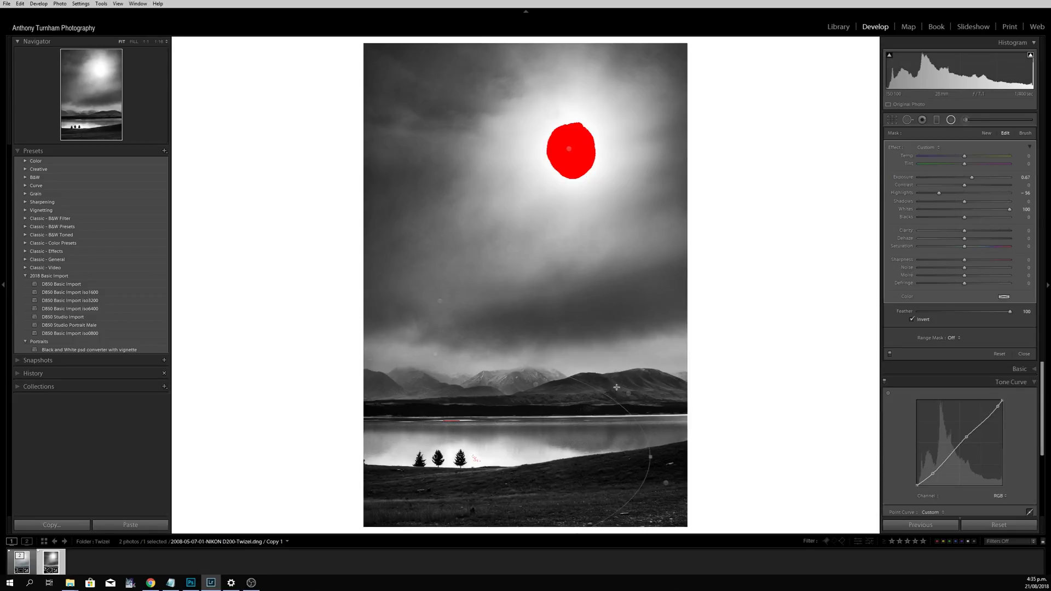
pyautogui.click(980, 210)
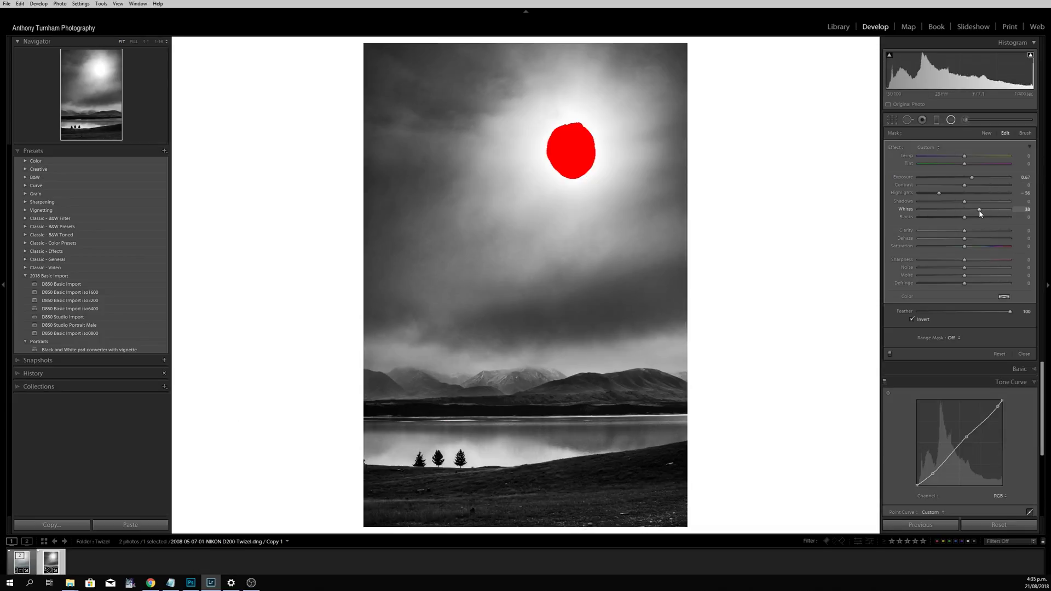
pyautogui.moveTo(980, 214); pyautogui.dragTo(1002, 216)
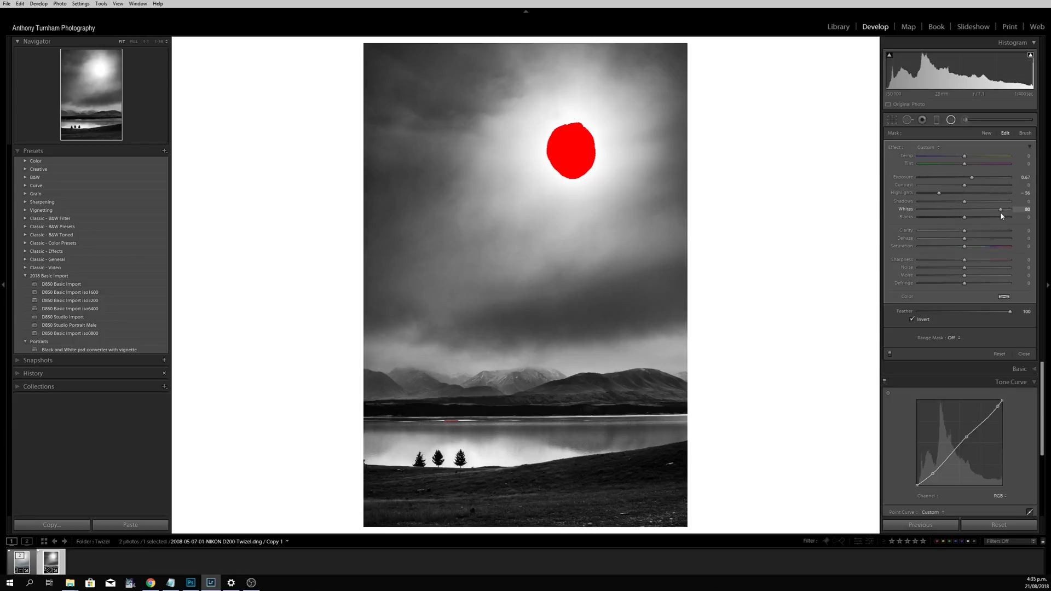
pyautogui.moveTo(1001, 215); pyautogui.dragTo(999, 216)
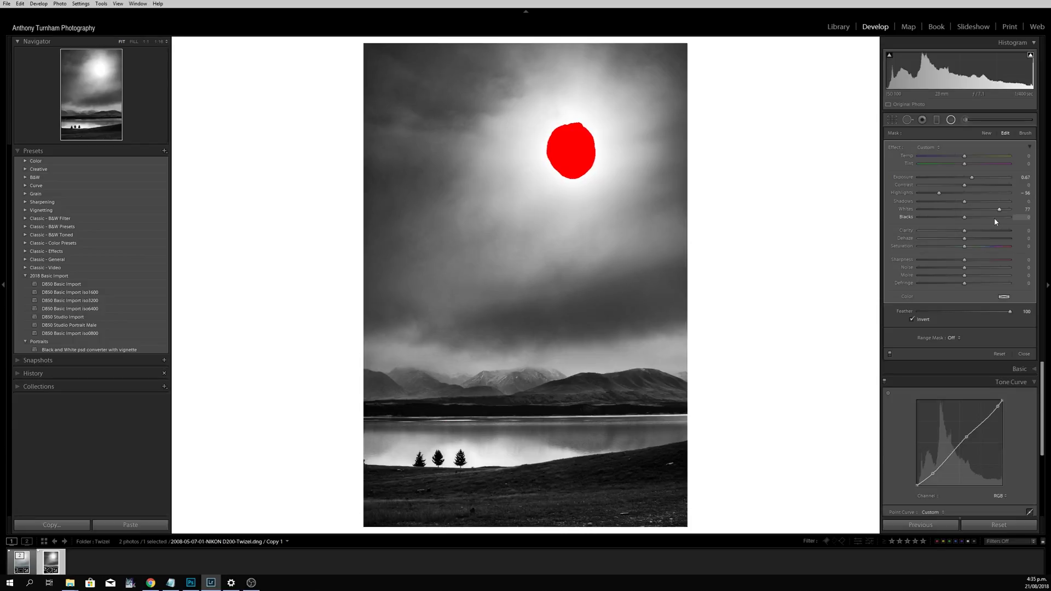
pyautogui.click(949, 122)
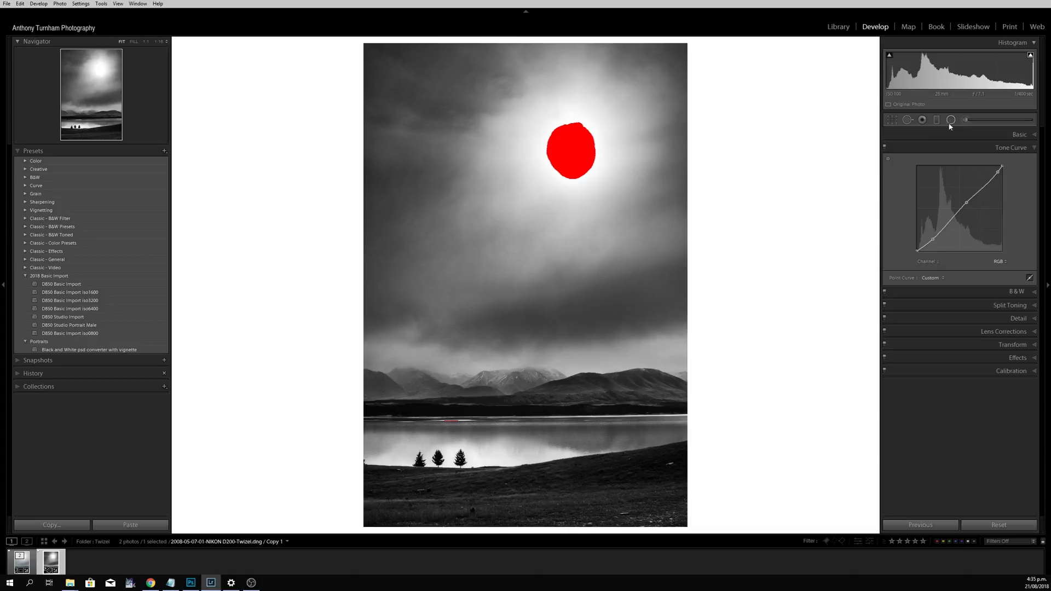
pyautogui.click(1031, 56)
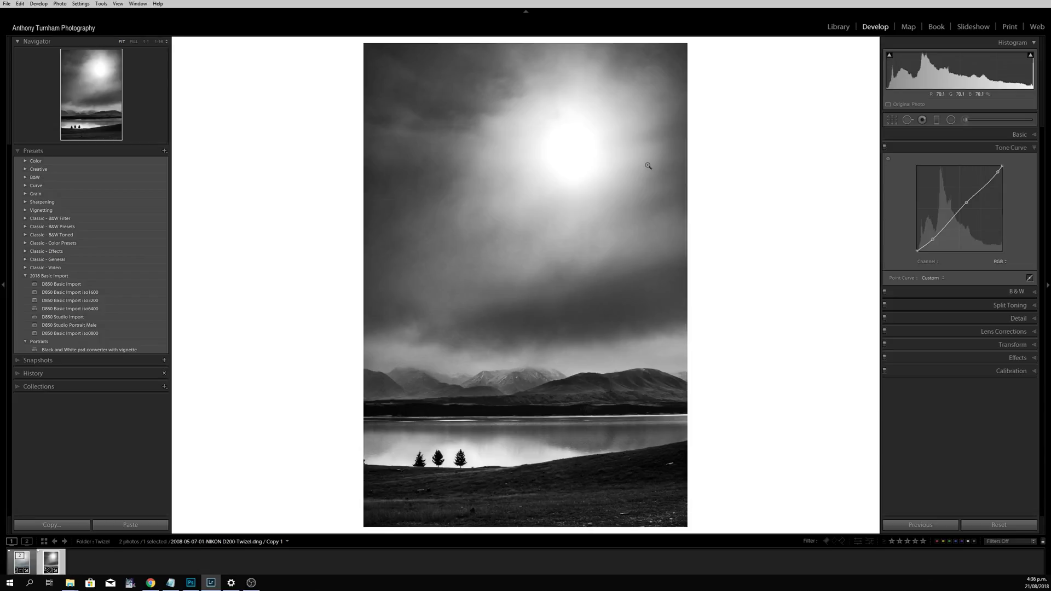
# - Draw a tall, narrow radial filter tilted as a light beam from the sun down past the three trees
pyautogui.click(951, 120)
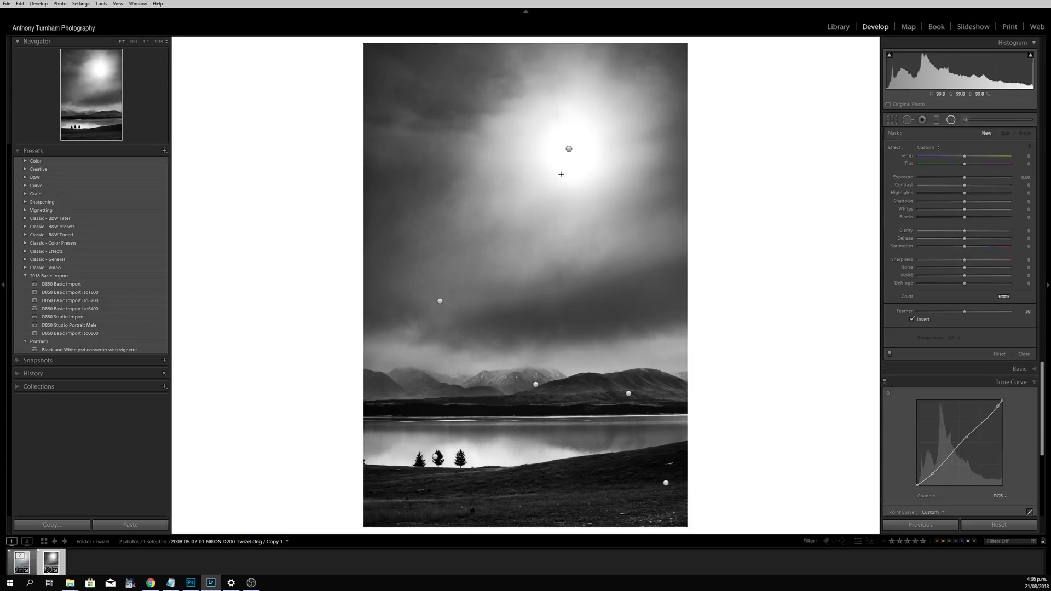
pyautogui.moveTo(558, 173); pyautogui.dragTo(610, 369)
pyautogui.moveTo(559, 170); pyautogui.dragTo(513, 263)
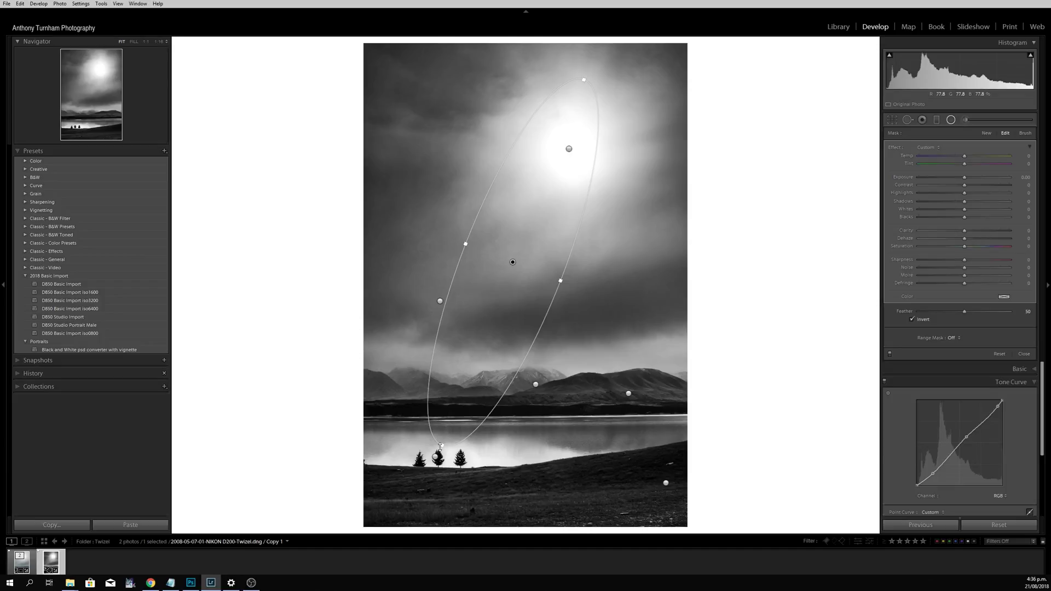
pyautogui.moveTo(440, 446)
pyautogui.mouseDown()
pyautogui.moveTo(423, 514)
pyautogui.moveTo(446, 437)
pyautogui.moveTo(452, 446)
pyautogui.moveTo(458, 435)
pyautogui.moveTo(447, 437)
pyautogui.mouseUp()
pyautogui.press('alt')
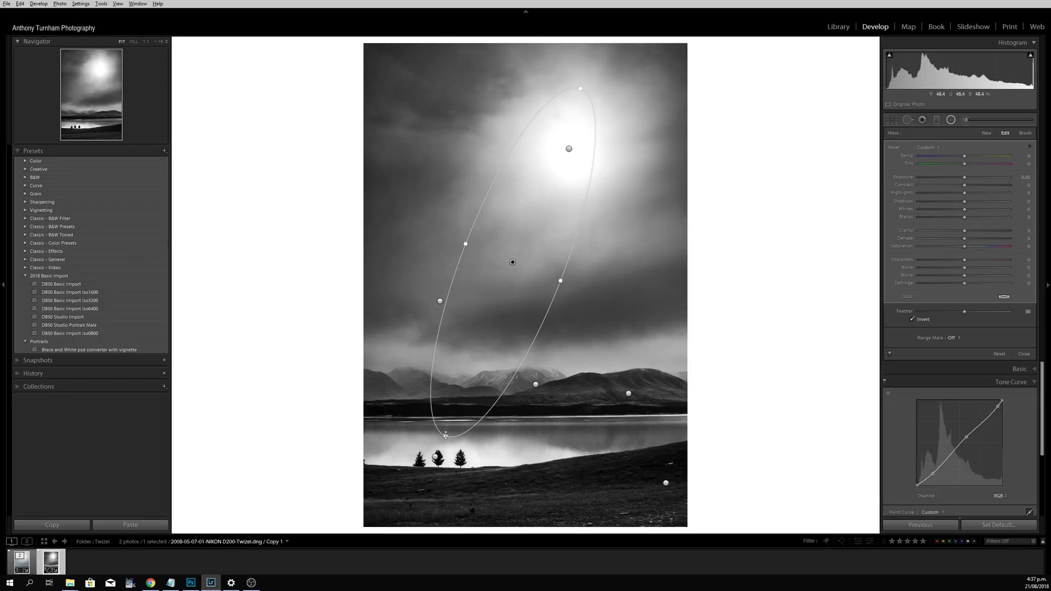
pyautogui.moveTo(446, 435); pyautogui.dragTo(415, 515)
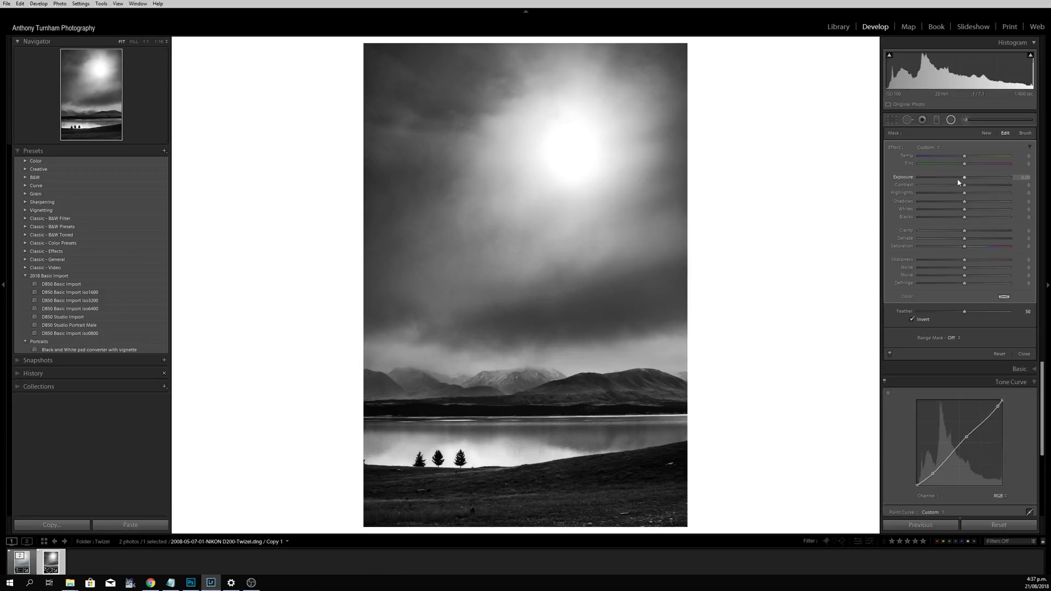
# - Set the light-beam filter's Exposure to 0.45 and Feather to 71, and adjust its position and tilt between the sun and trees
pyautogui.moveTo(968, 181)
pyautogui.mouseDown()
pyautogui.moveTo(1032, 187)
pyautogui.moveTo(868, 178)
pyautogui.moveTo(1039, 196)
pyautogui.moveTo(969, 190)
pyautogui.mouseUp()
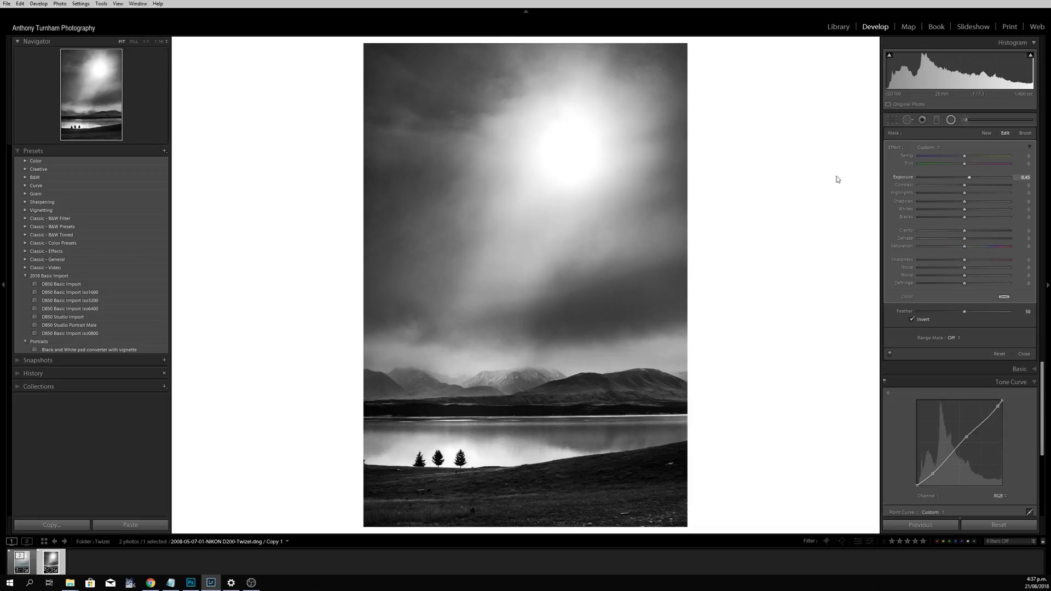
pyautogui.moveTo(498, 303); pyautogui.dragTo(501, 304)
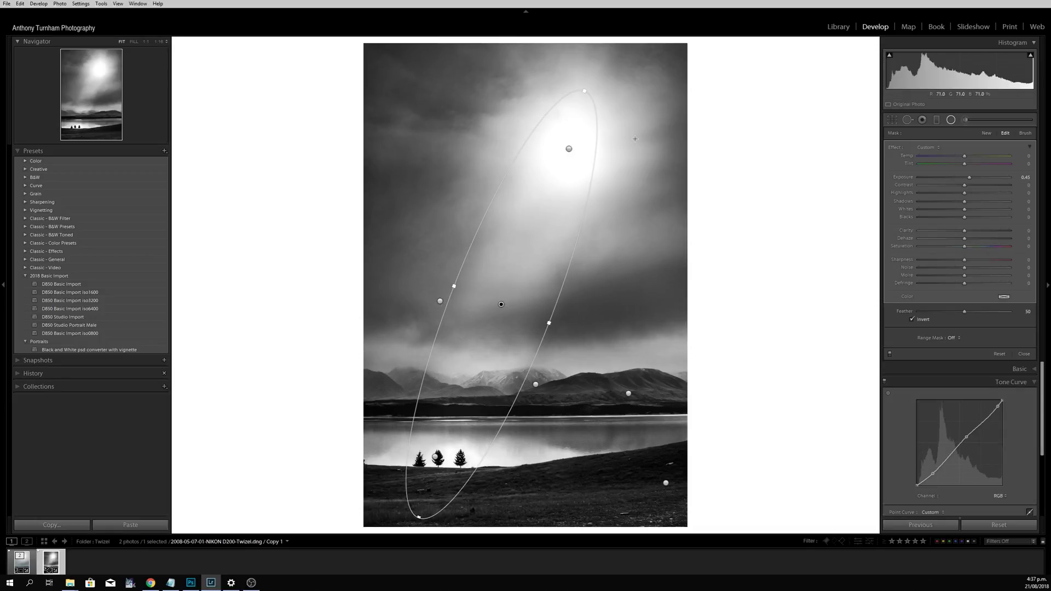
pyautogui.moveTo(571, 288); pyautogui.dragTo(575, 291)
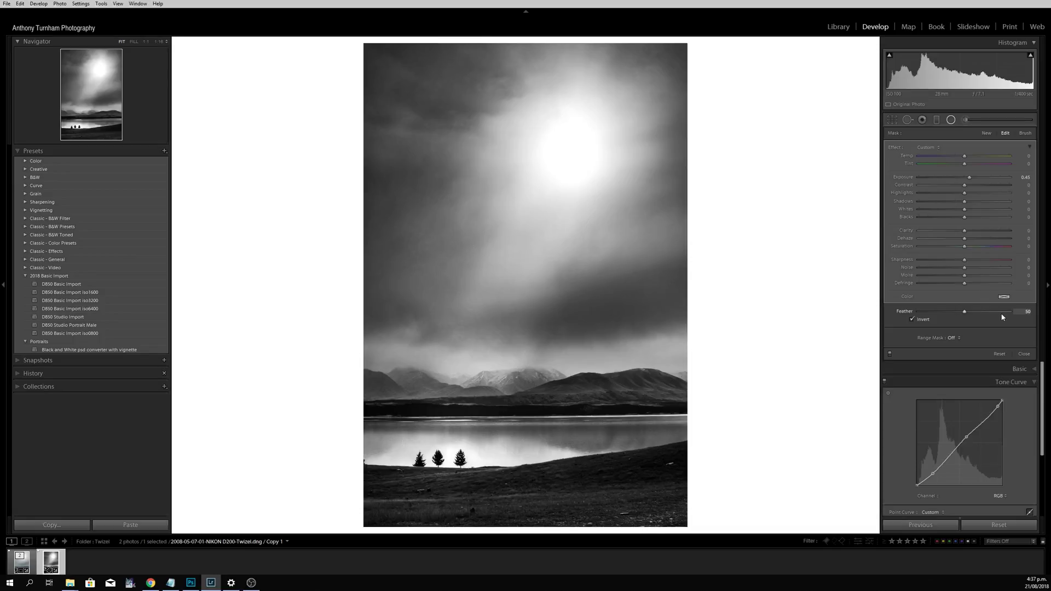
pyautogui.moveTo(1013, 314); pyautogui.dragTo(994, 328)
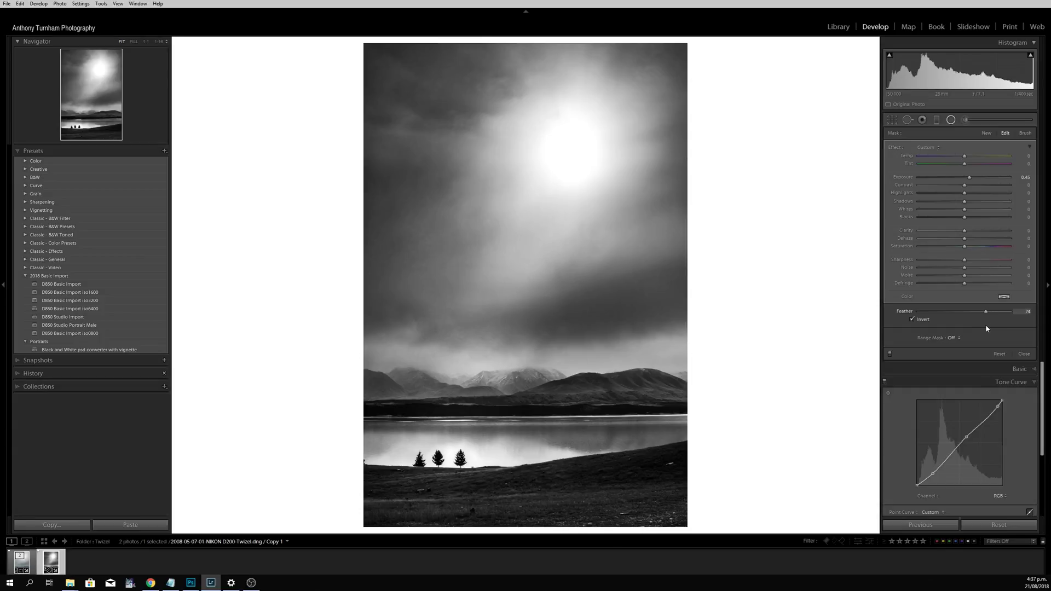
# - Try weaker and stronger exposures on the light-beam filter, ending at 0.45
pyautogui.moveTo(504, 295)
pyautogui.press('Down')
pyautogui.press('Down')
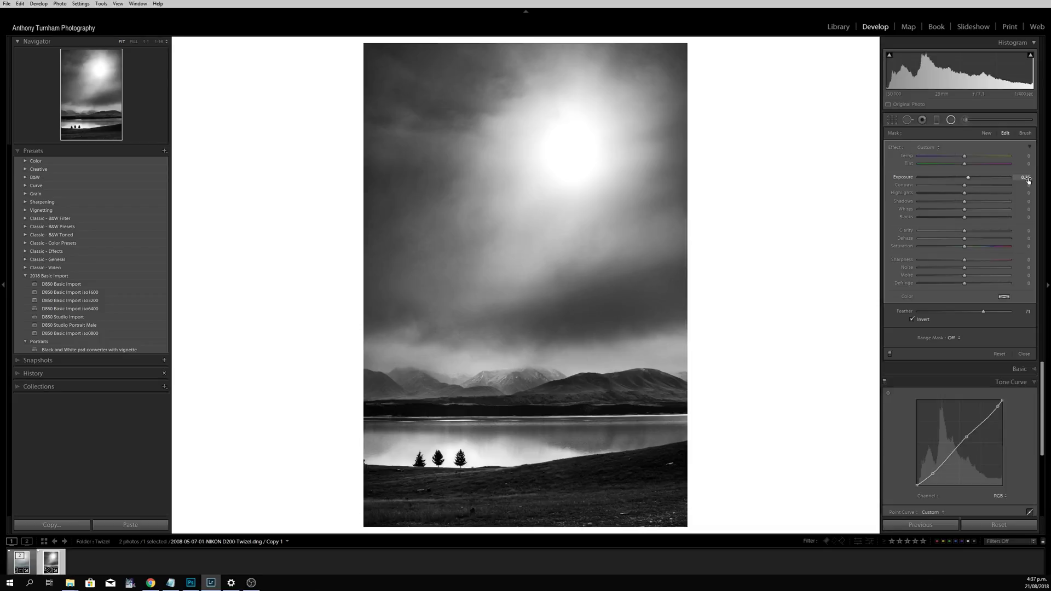
pyautogui.press('Up')
pyautogui.press('Up')
pyautogui.press('Up')
pyautogui.press('Up')
pyautogui.press('Up')
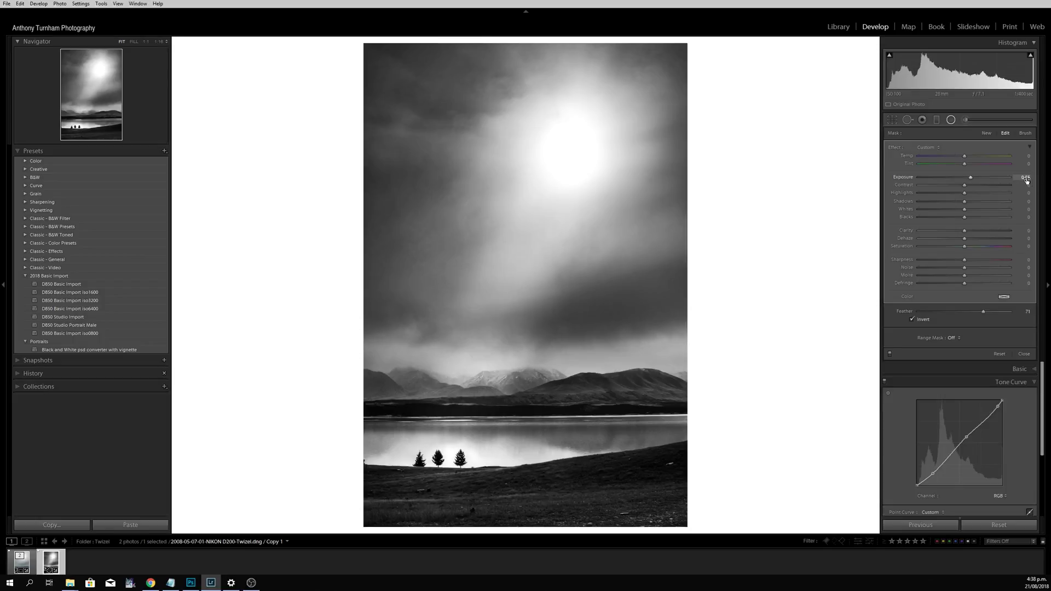
pyautogui.press('Down')
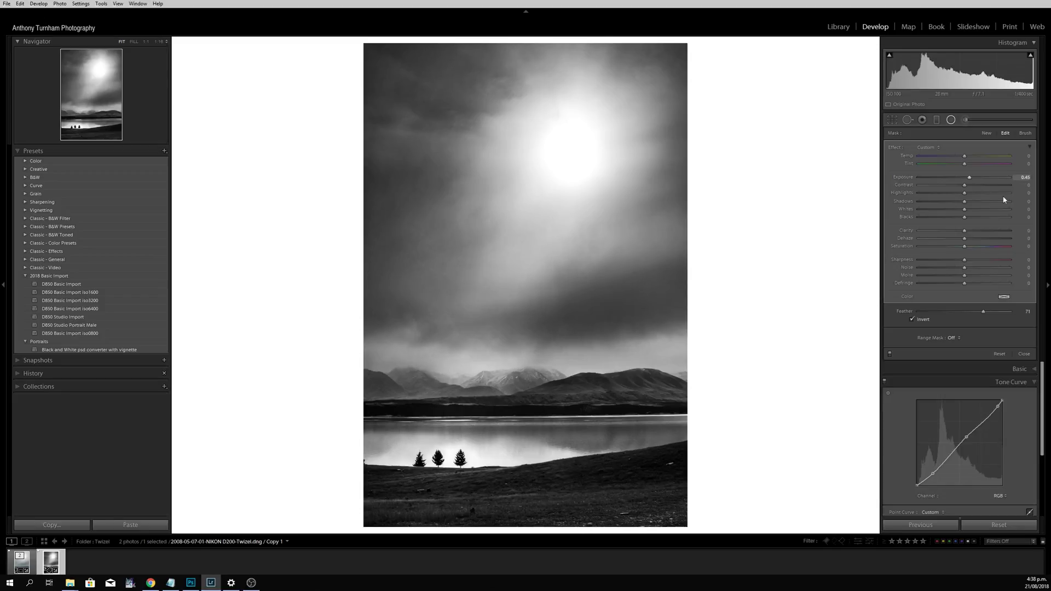
pyautogui.press('Down')
pyautogui.press('Up')
pyautogui.press('Up')
pyautogui.press('Down')
pyautogui.press('Down')
pyautogui.press('Down')
# - Set the light-beam filter's Exposure to 0.34, Highlights to -8, Shadows to 24 and Blacks to 39
pyautogui.moveTo(964, 207); pyautogui.dragTo(975, 206)
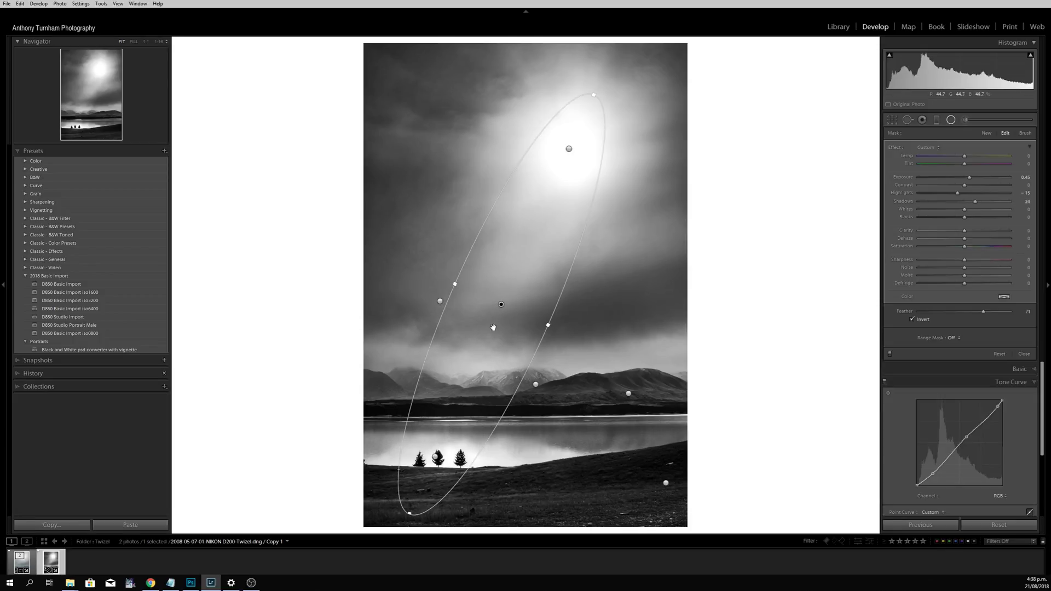
pyautogui.moveTo(964, 219); pyautogui.dragTo(1000, 218)
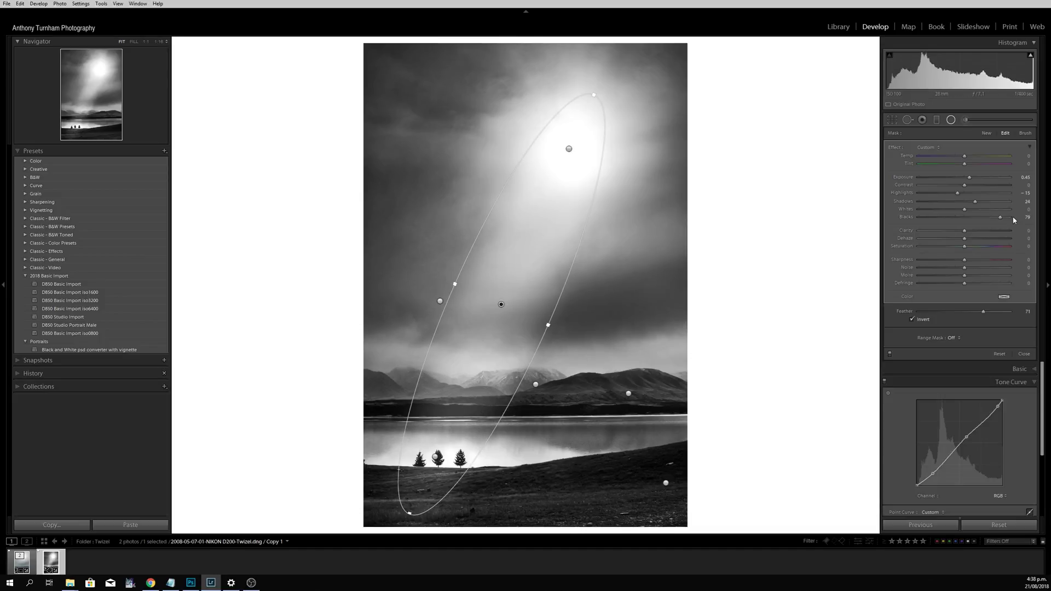
pyautogui.moveTo(992, 217); pyautogui.dragTo(999, 221)
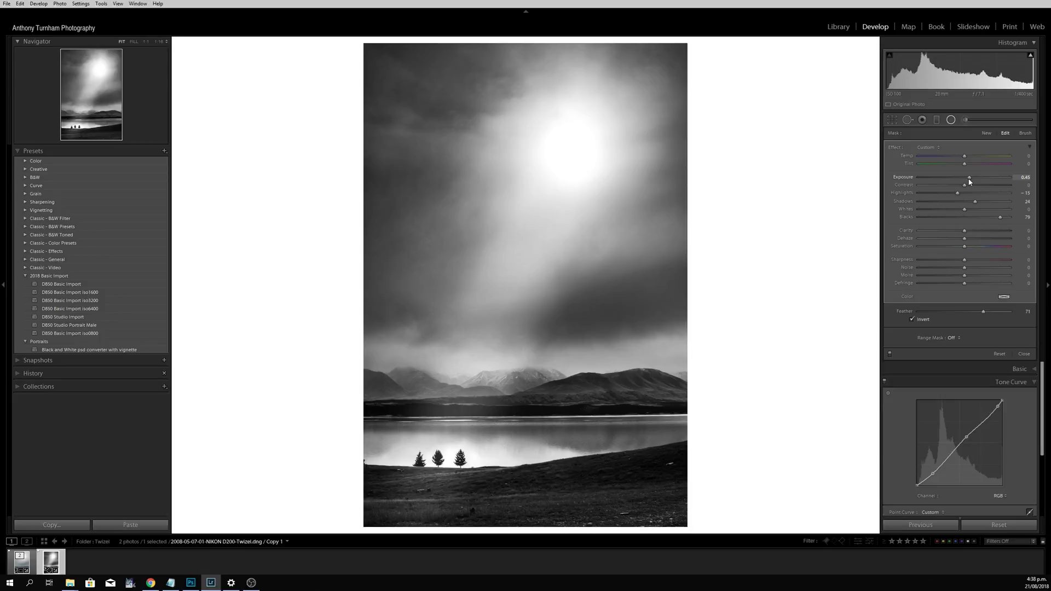
pyautogui.moveTo(968, 178); pyautogui.dragTo(966, 179)
pyautogui.click(989, 217)
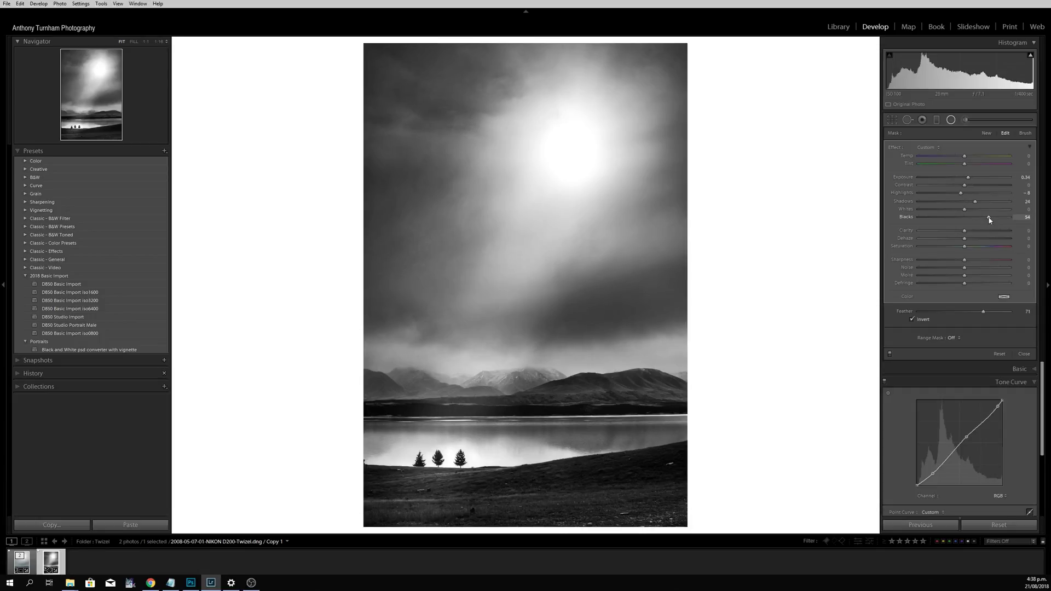
pyautogui.moveTo(989, 220); pyautogui.dragTo(983, 221)
# - Add a flat, wide radial filter with Exposure 0.56 on the grass just below the three trees
pyautogui.moveTo(793, 171)
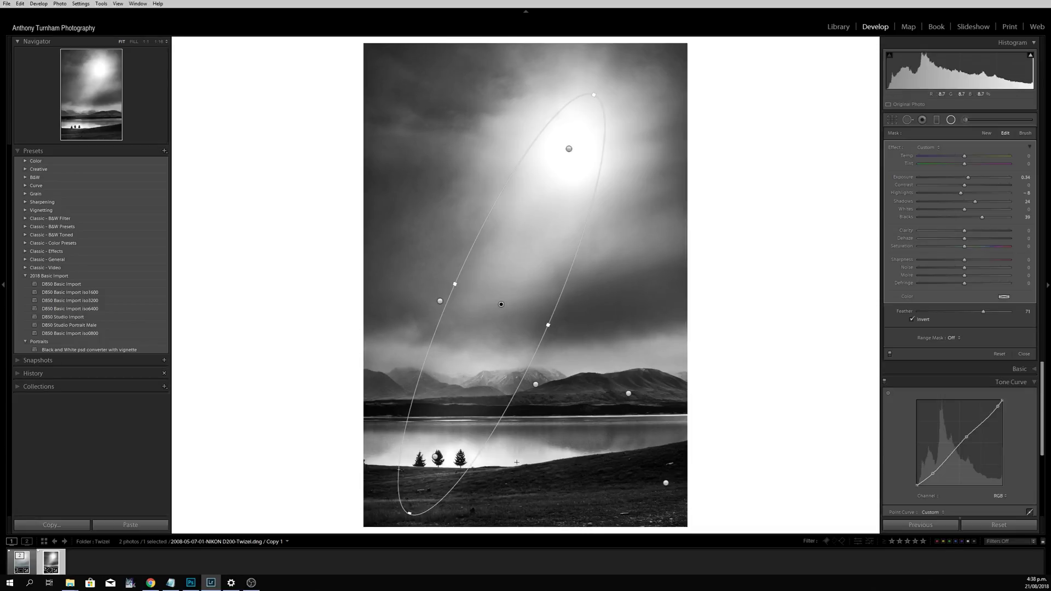
pyautogui.moveTo(536, 483); pyautogui.dragTo(603, 470)
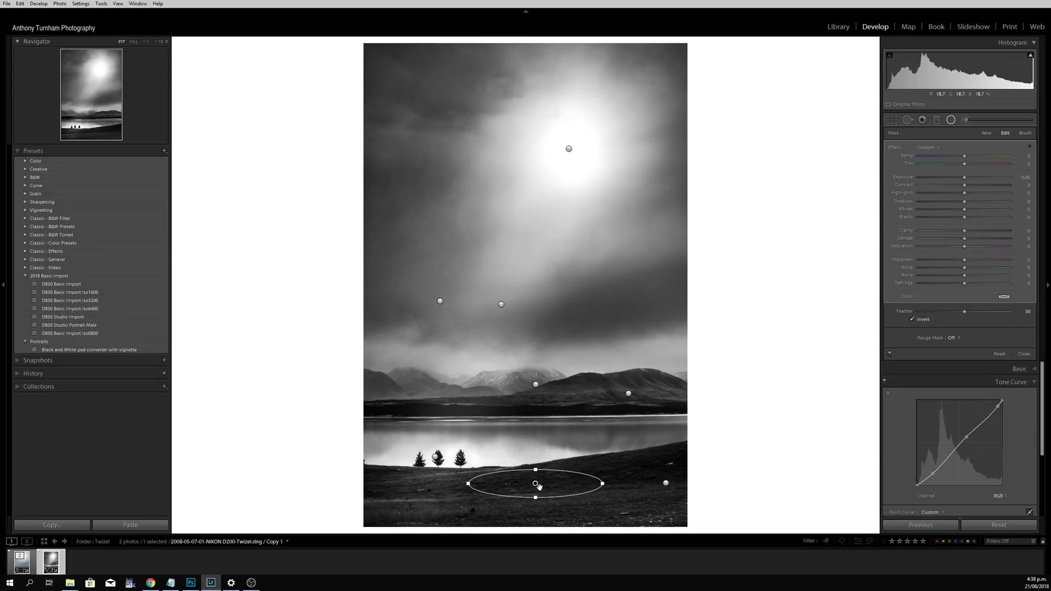
pyautogui.moveTo(545, 495); pyautogui.dragTo(440, 490)
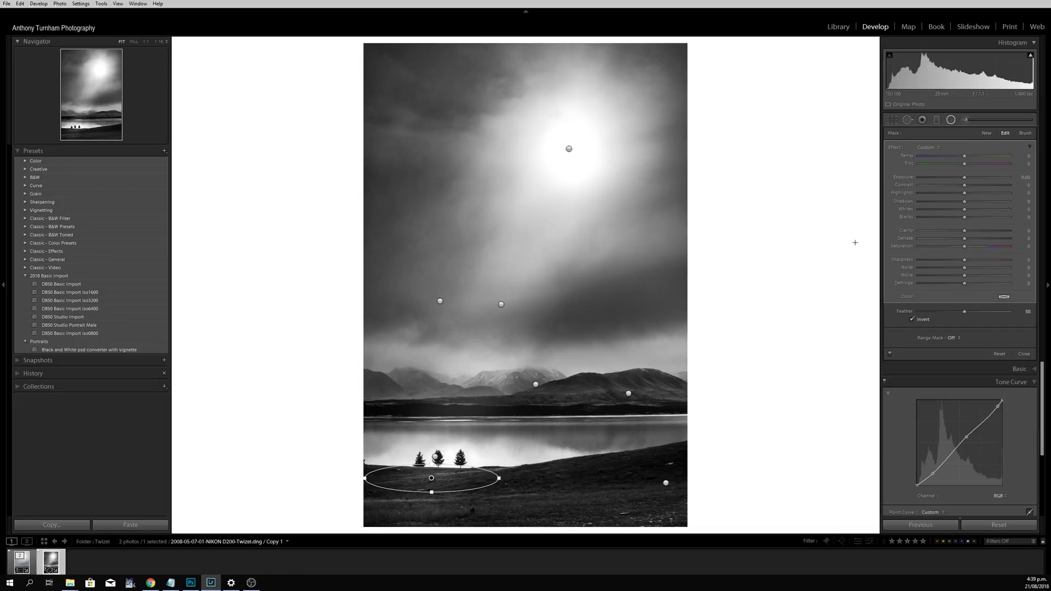
pyautogui.click(980, 178)
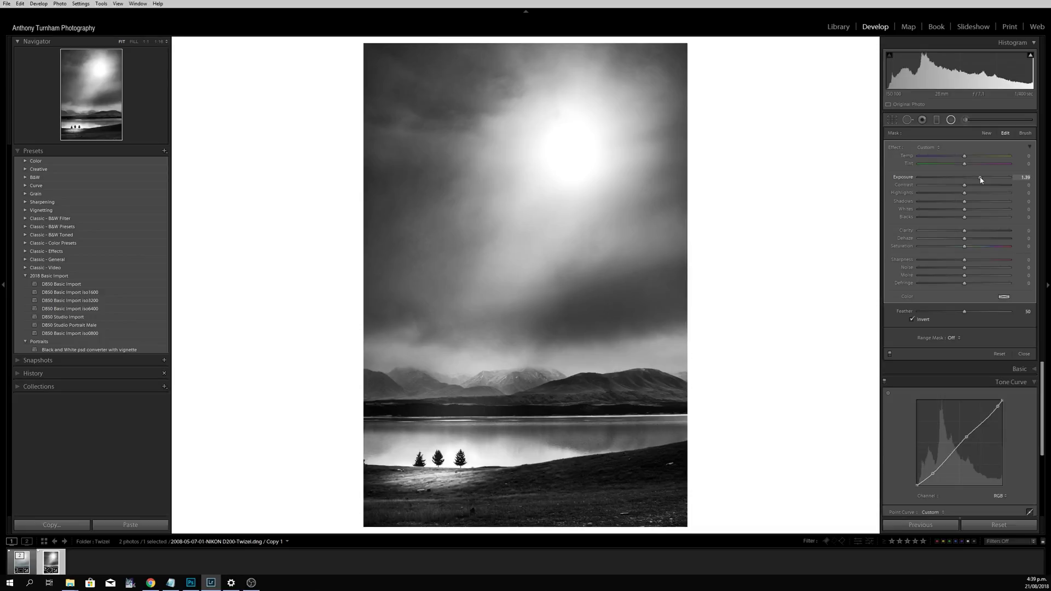
pyautogui.moveTo(980, 179); pyautogui.dragTo(970, 180)
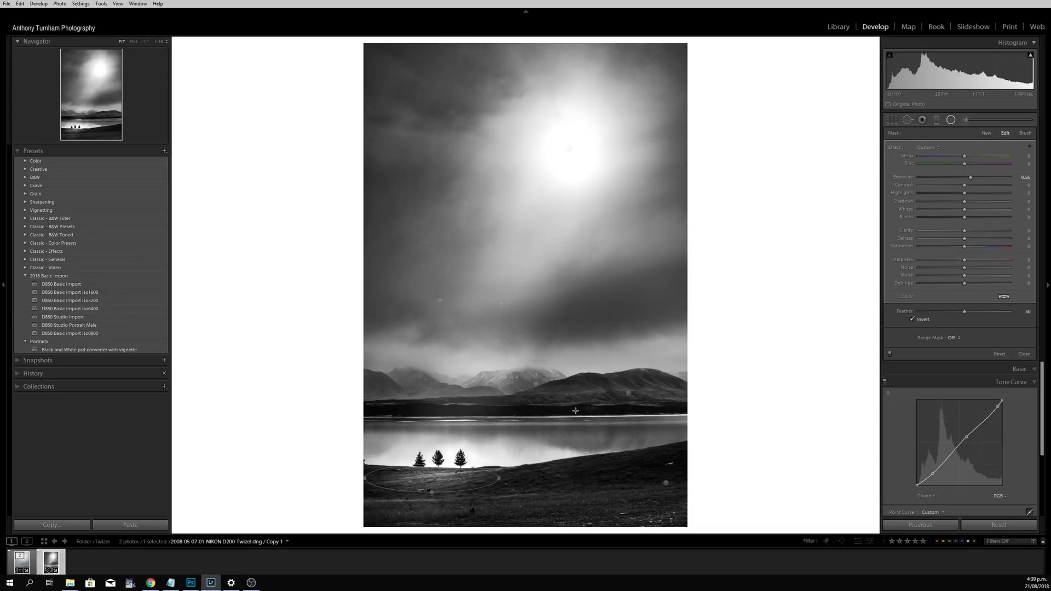
pyautogui.moveTo(431, 492); pyautogui.dragTo(435, 475)
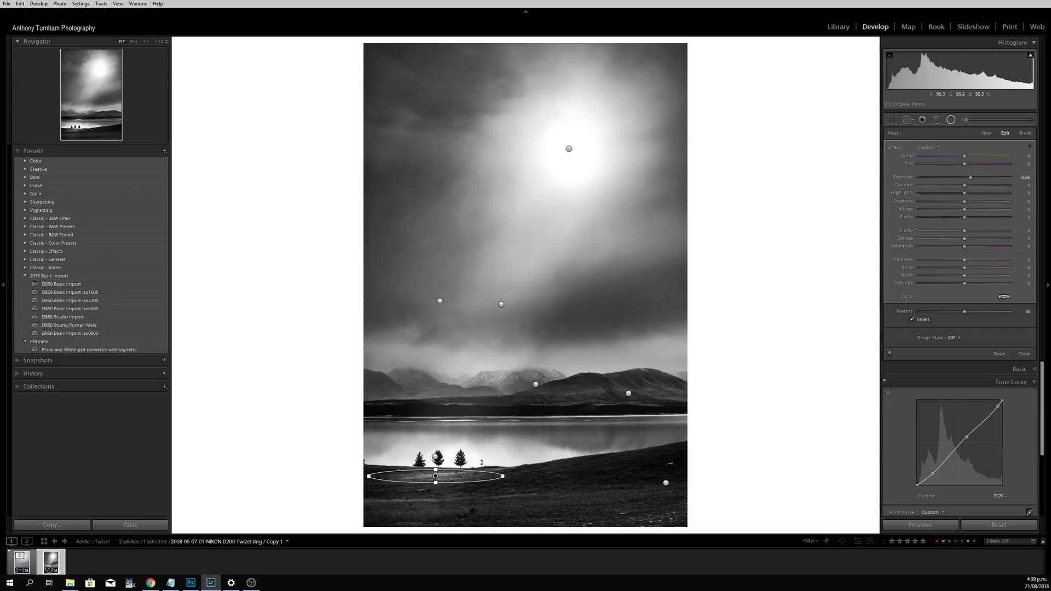
pyautogui.moveTo(503, 477); pyautogui.dragTo(528, 479)
# - Close the Radial Filter tool and view the photo full screen
pyautogui.hotkey('shift', 'm')
pyautogui.press('f')
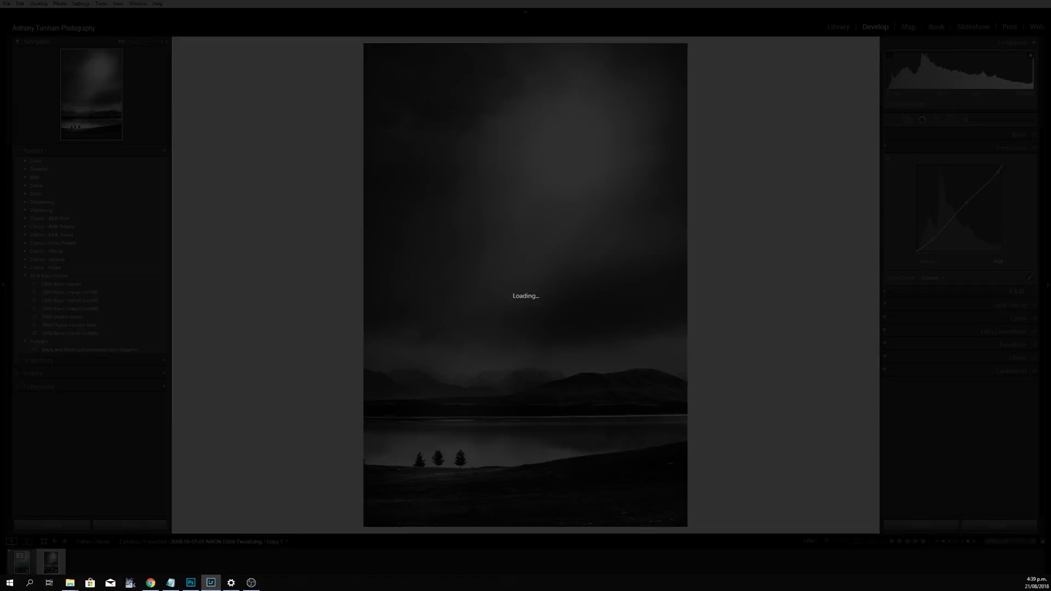